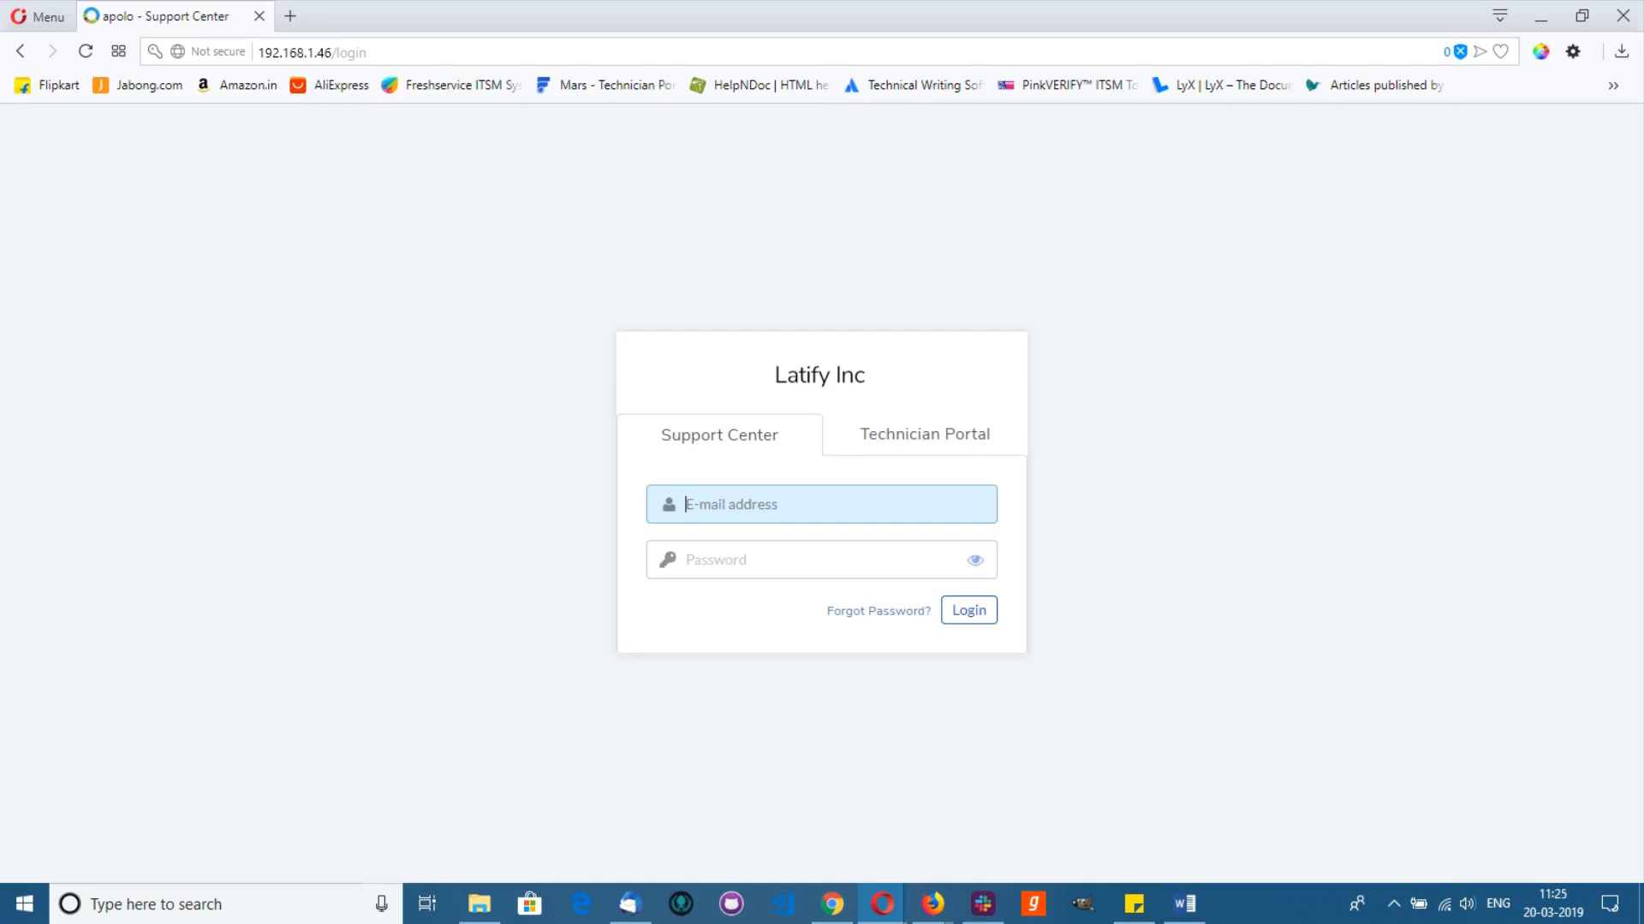
Step: Sign in to the Latify Inc Support Center with the requester's e-mail and password
click(704, 507)
click(704, 507)
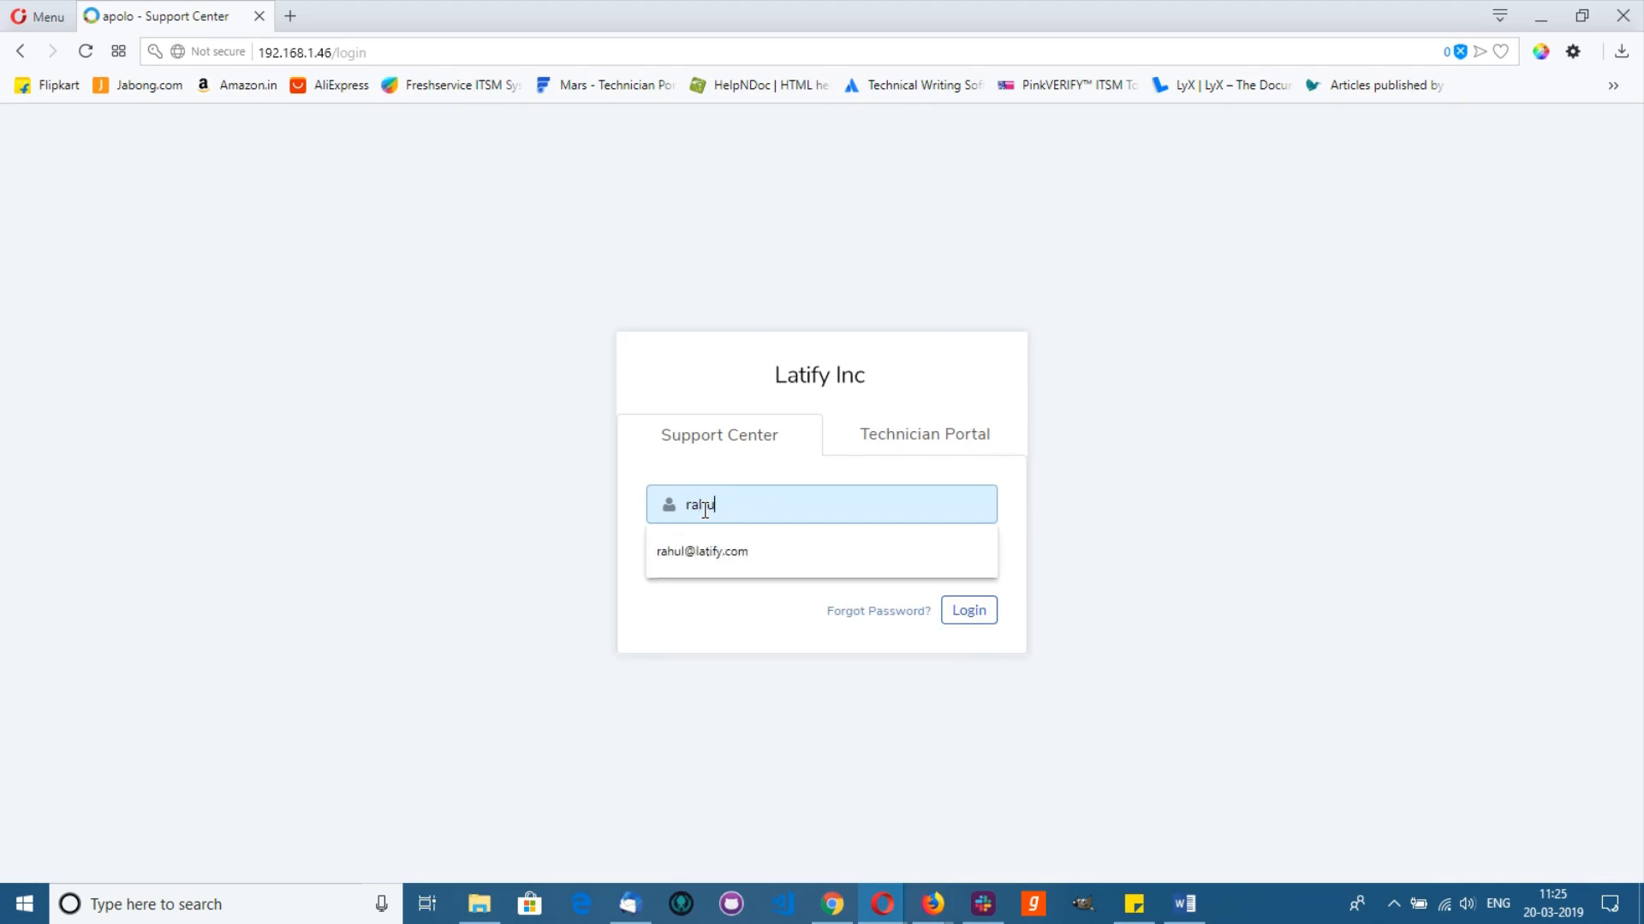
key(Tab)
text(p••••)
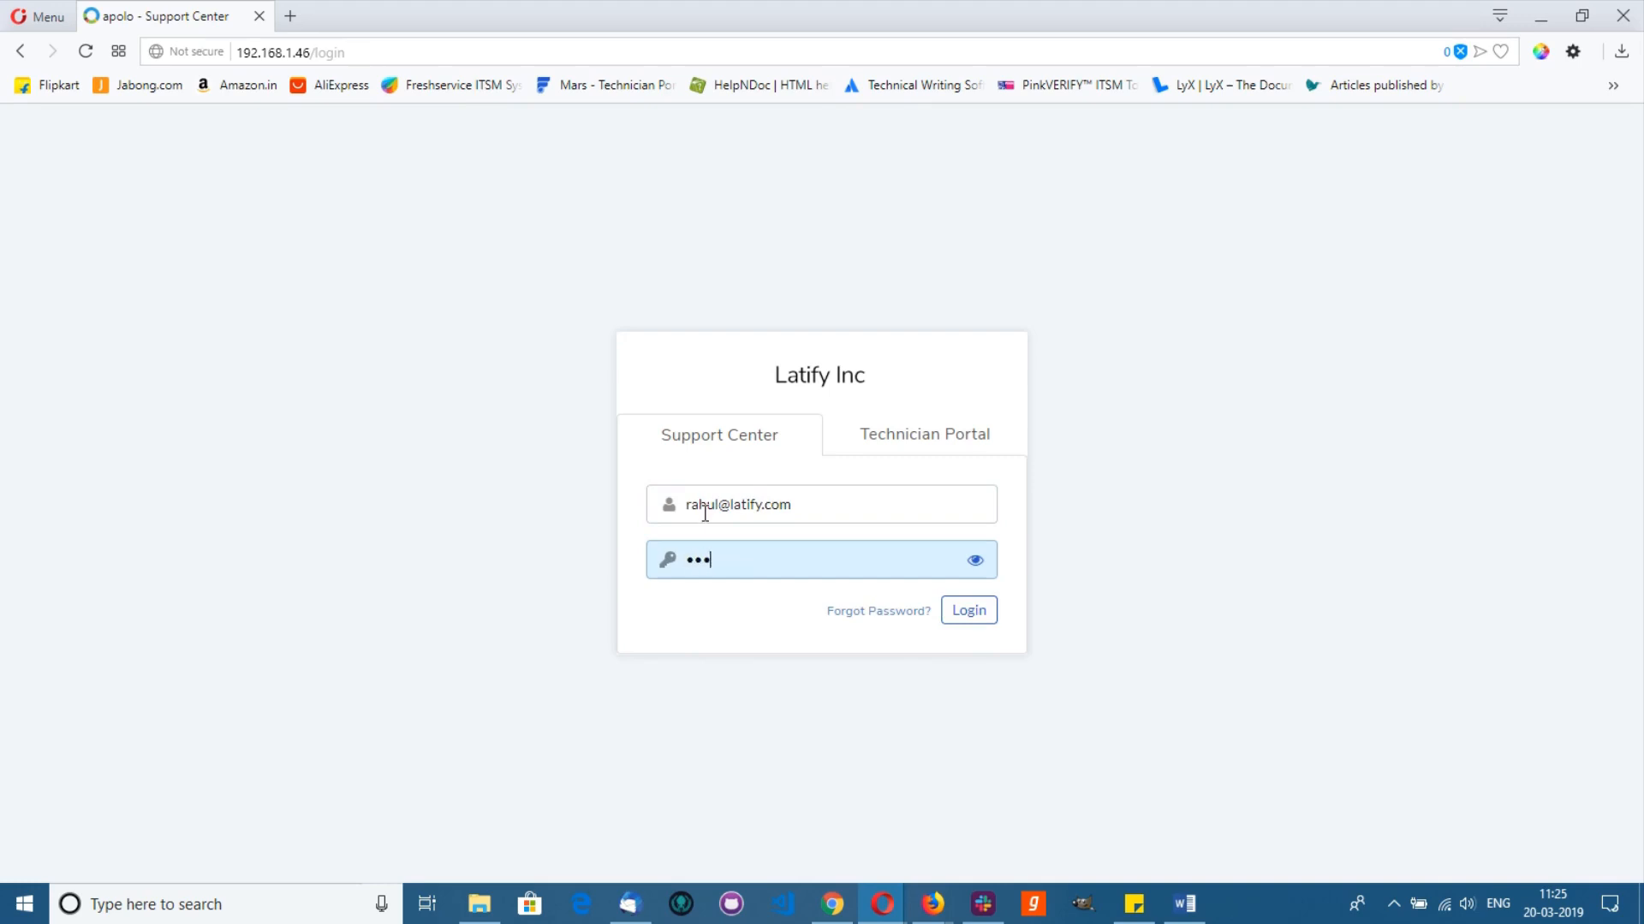
key(Return)
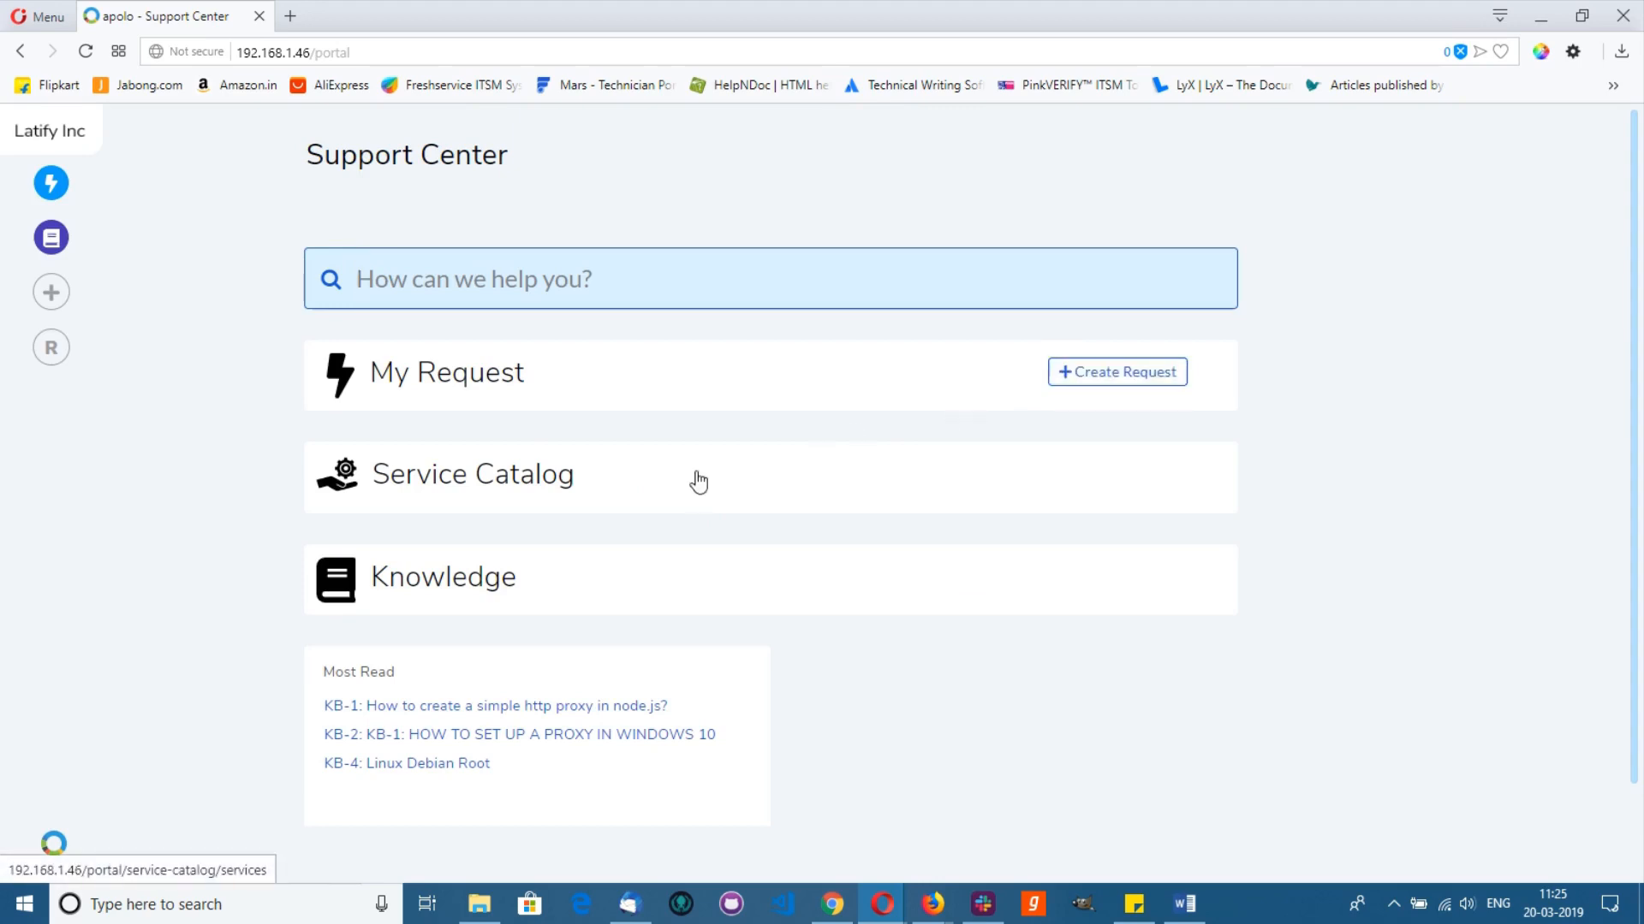
Step: Request a Printer breakdown for asset AST-1 with the note 'Printer is not working even with full paper.'
click(550, 473)
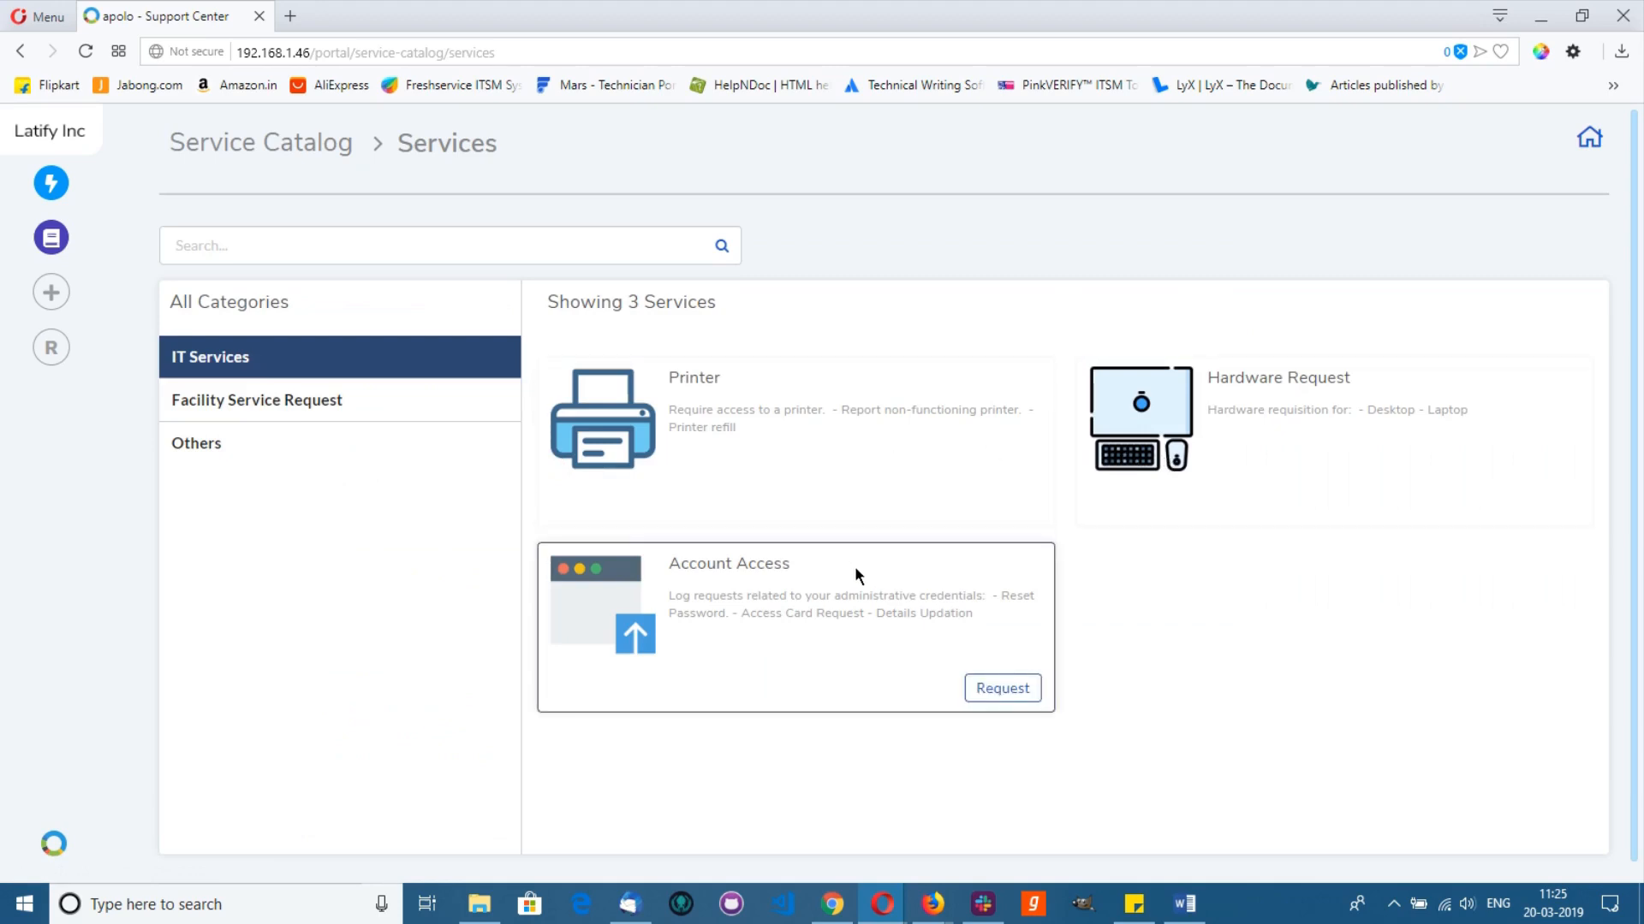
click(996, 498)
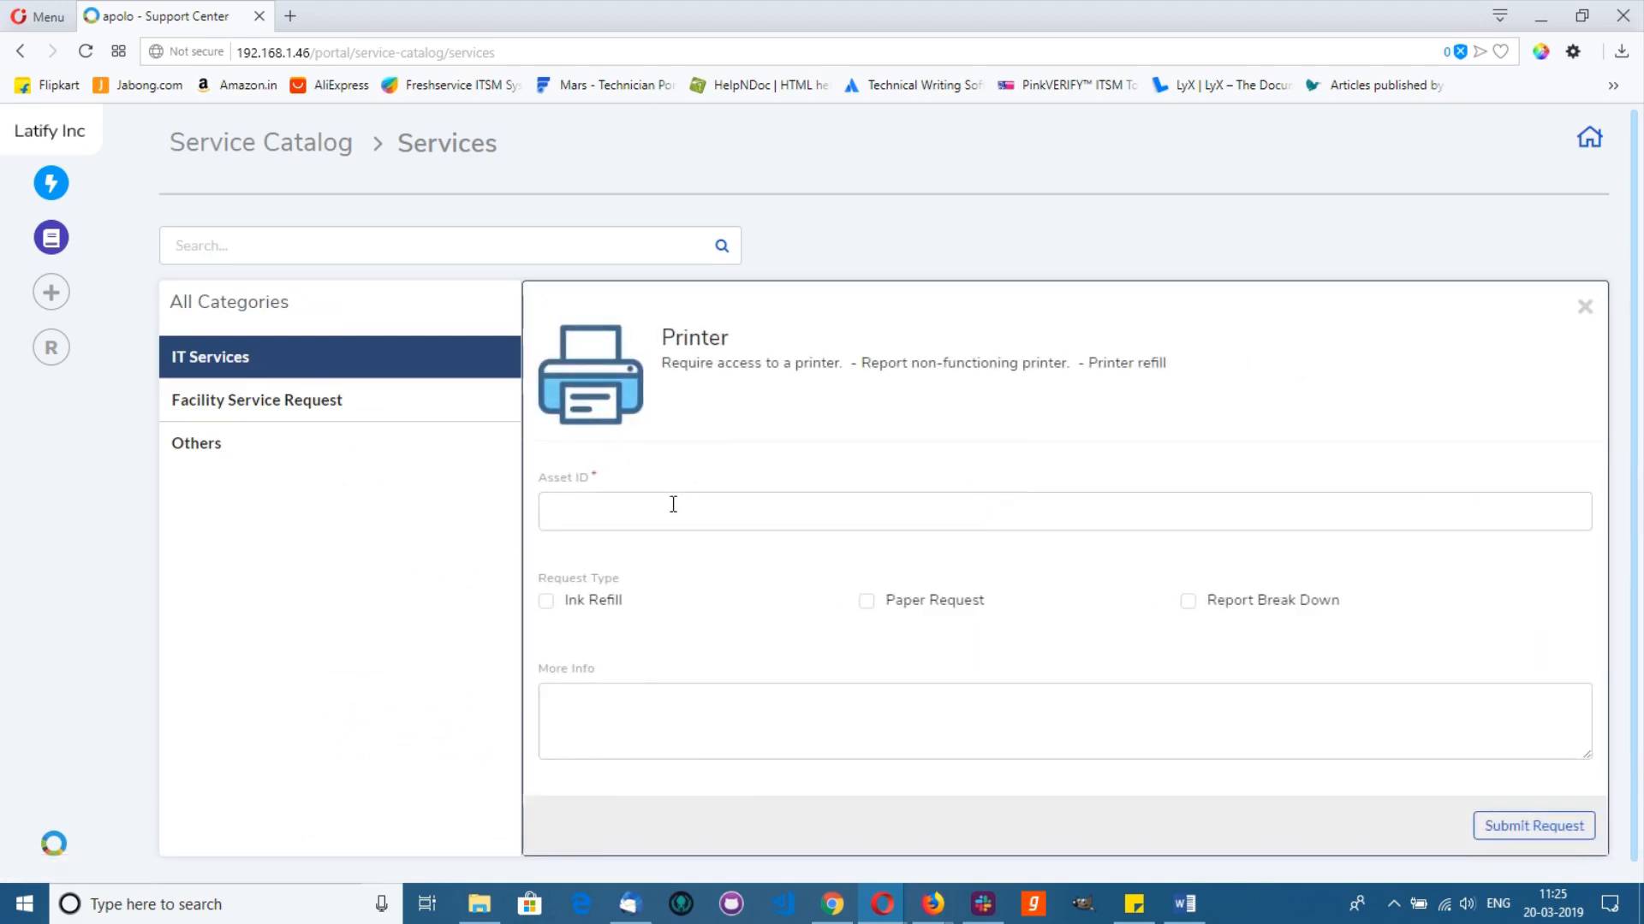
click(673, 503)
text(AST)
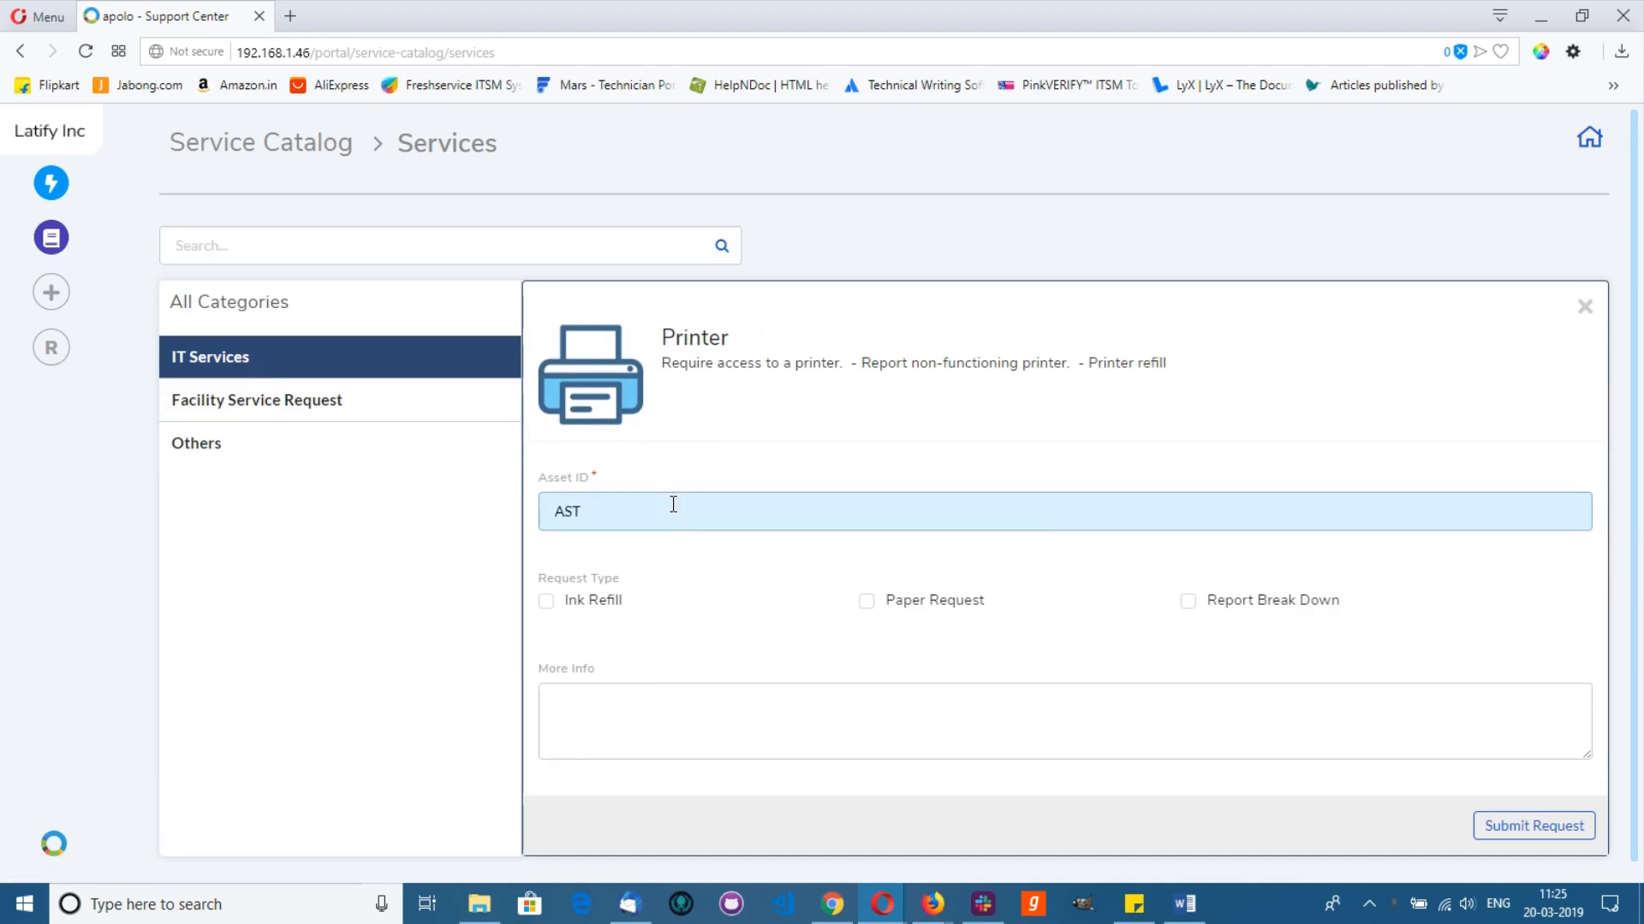
text(-1)
click(1190, 602)
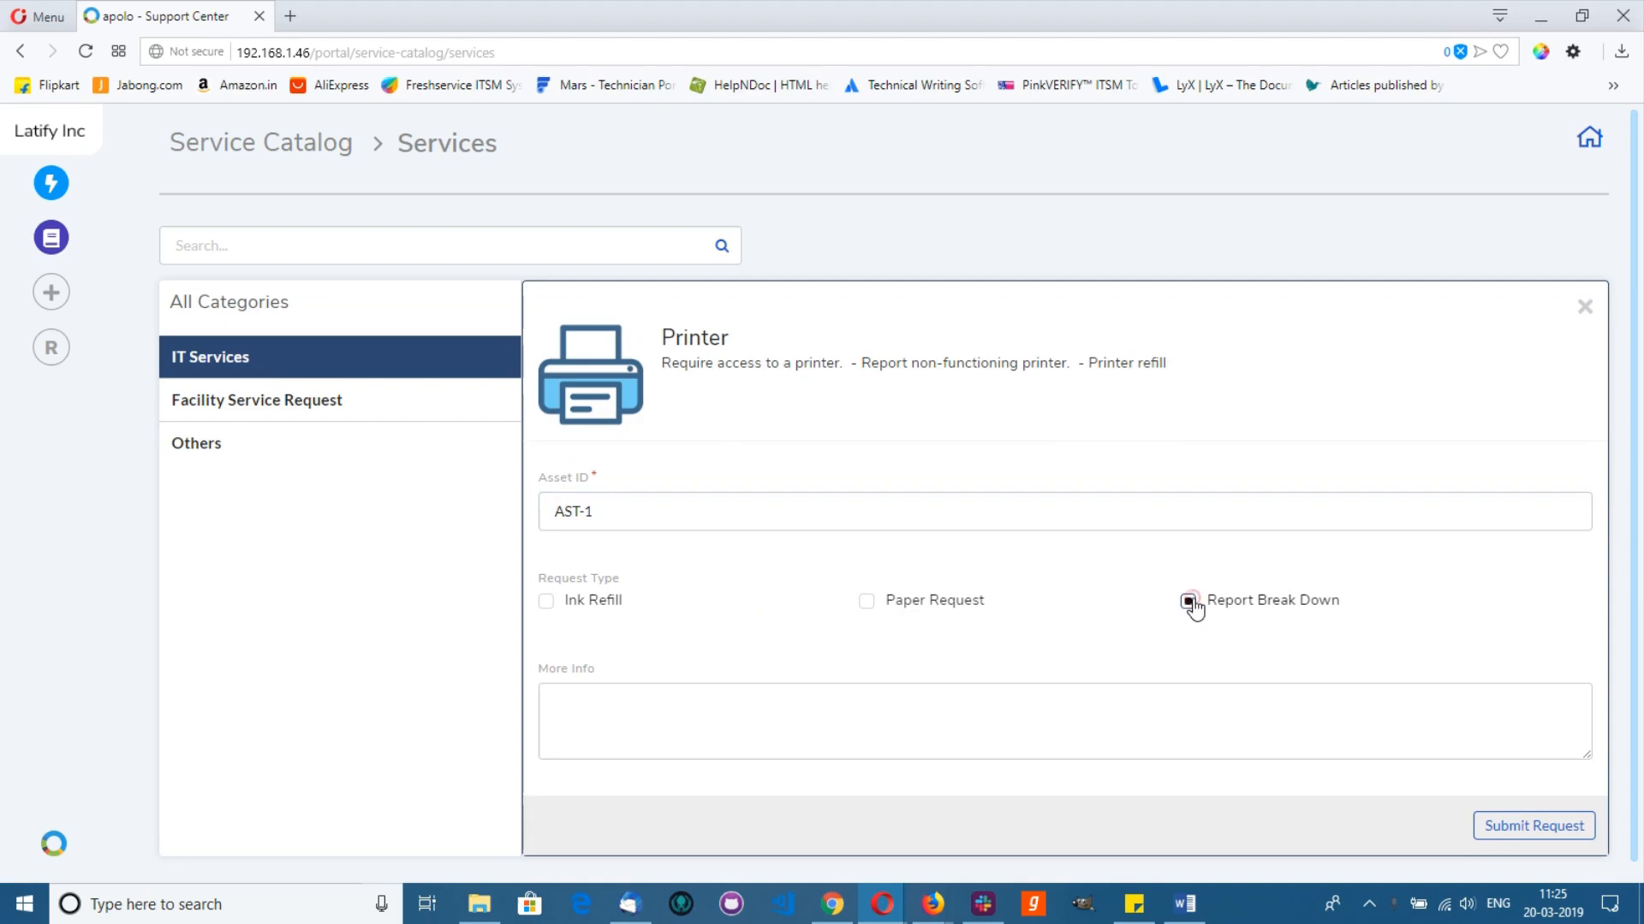
click(837, 709)
text(Printer)
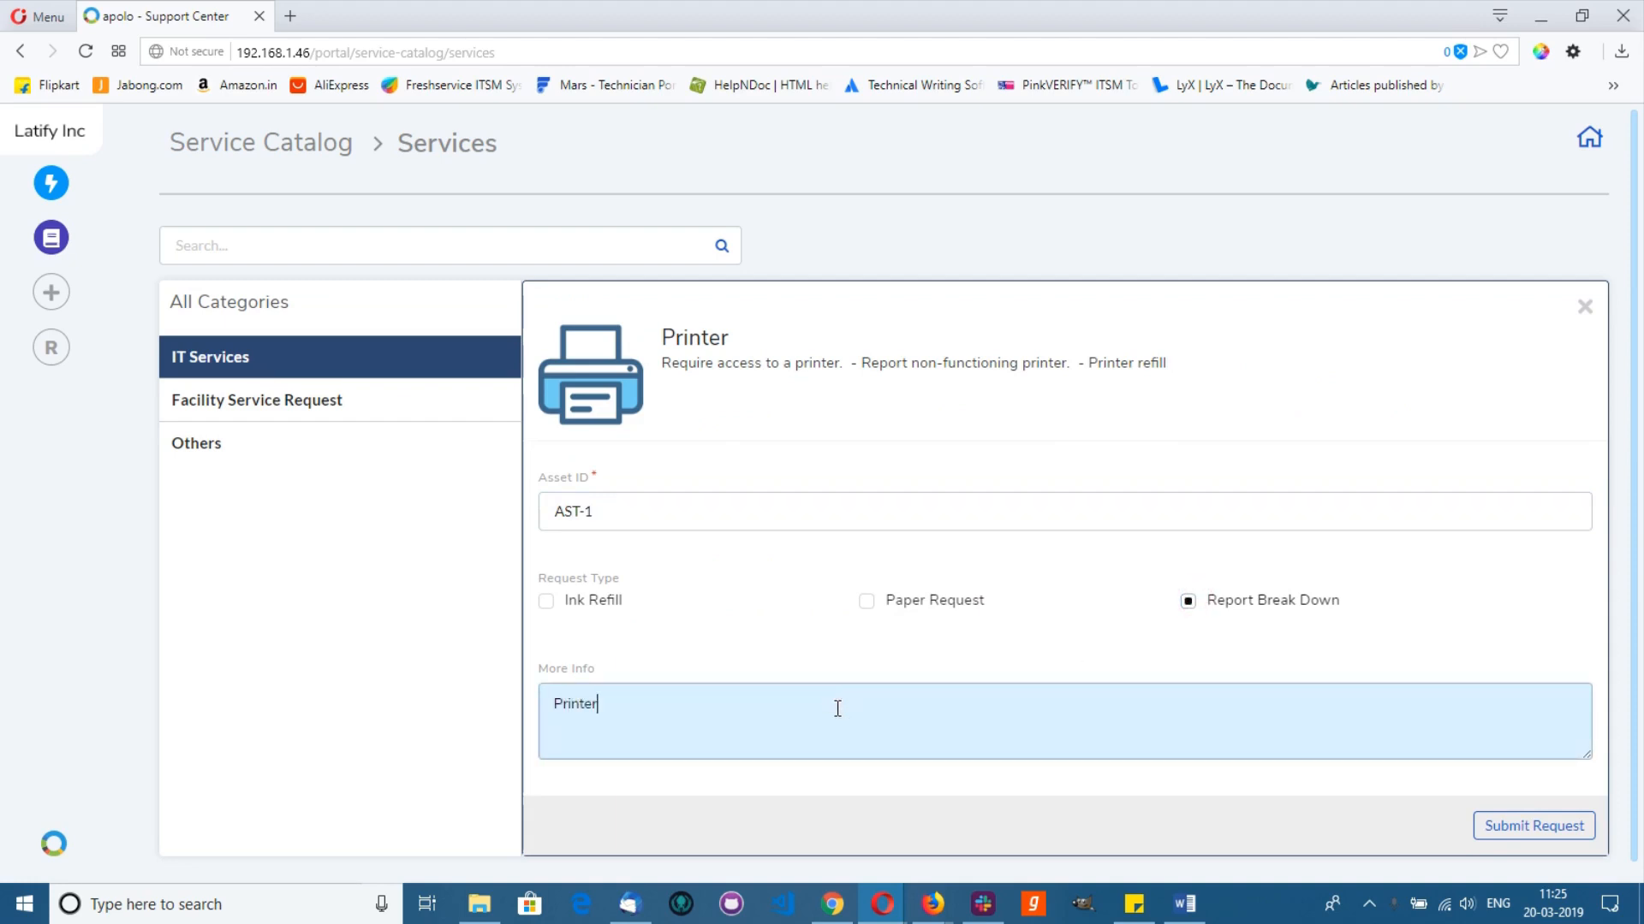
text( is not working even with full paper.)
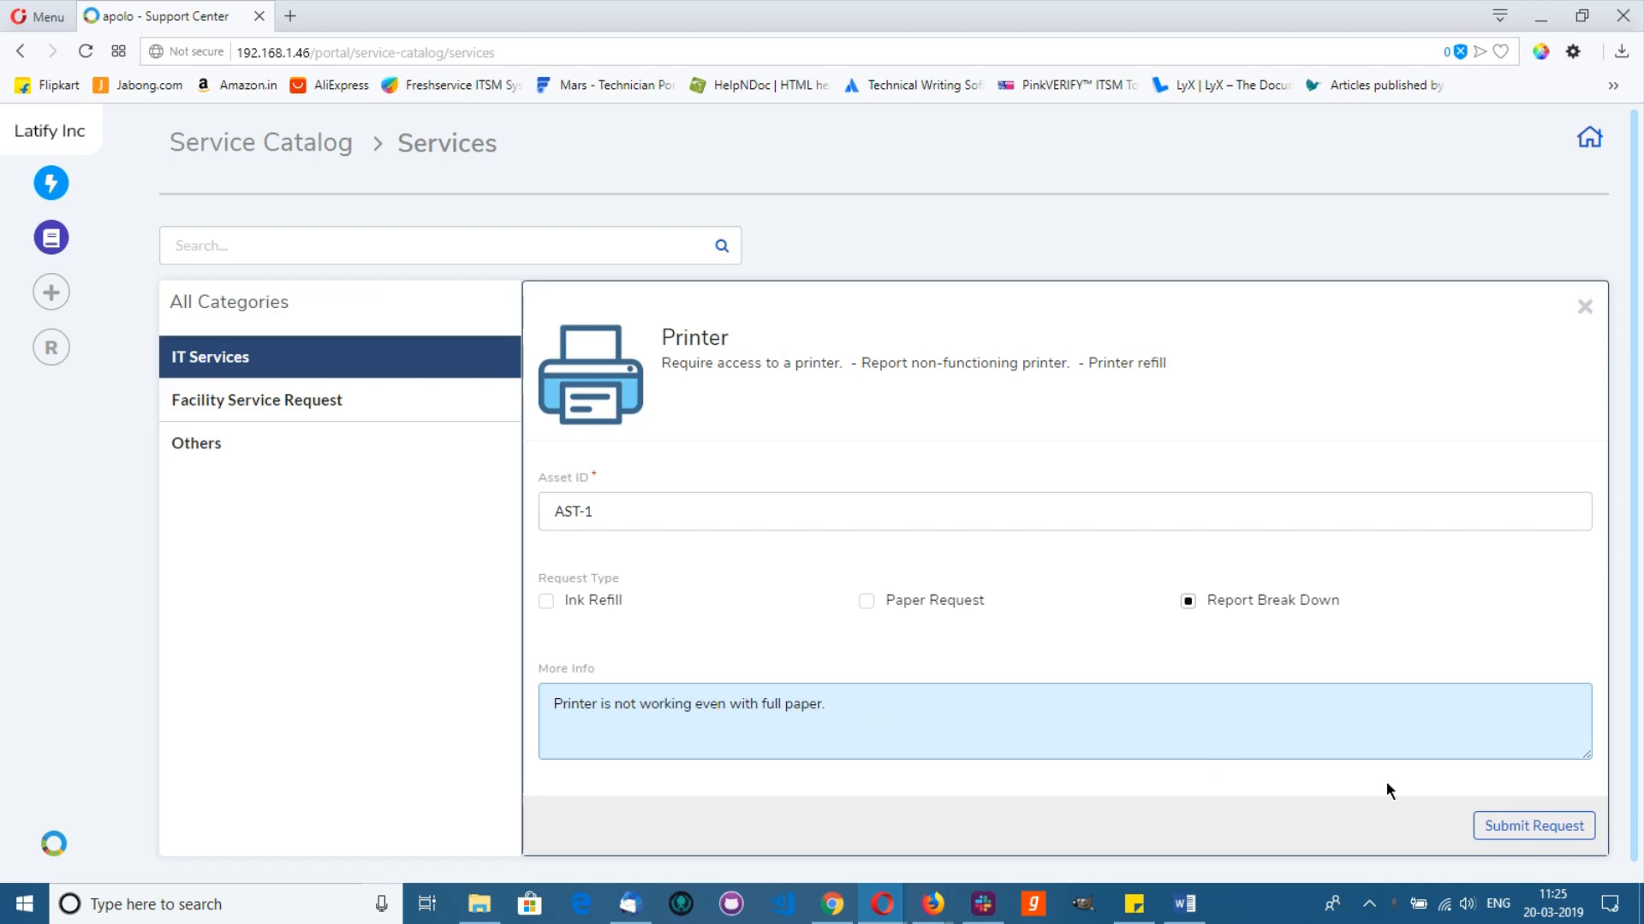
click(1498, 829)
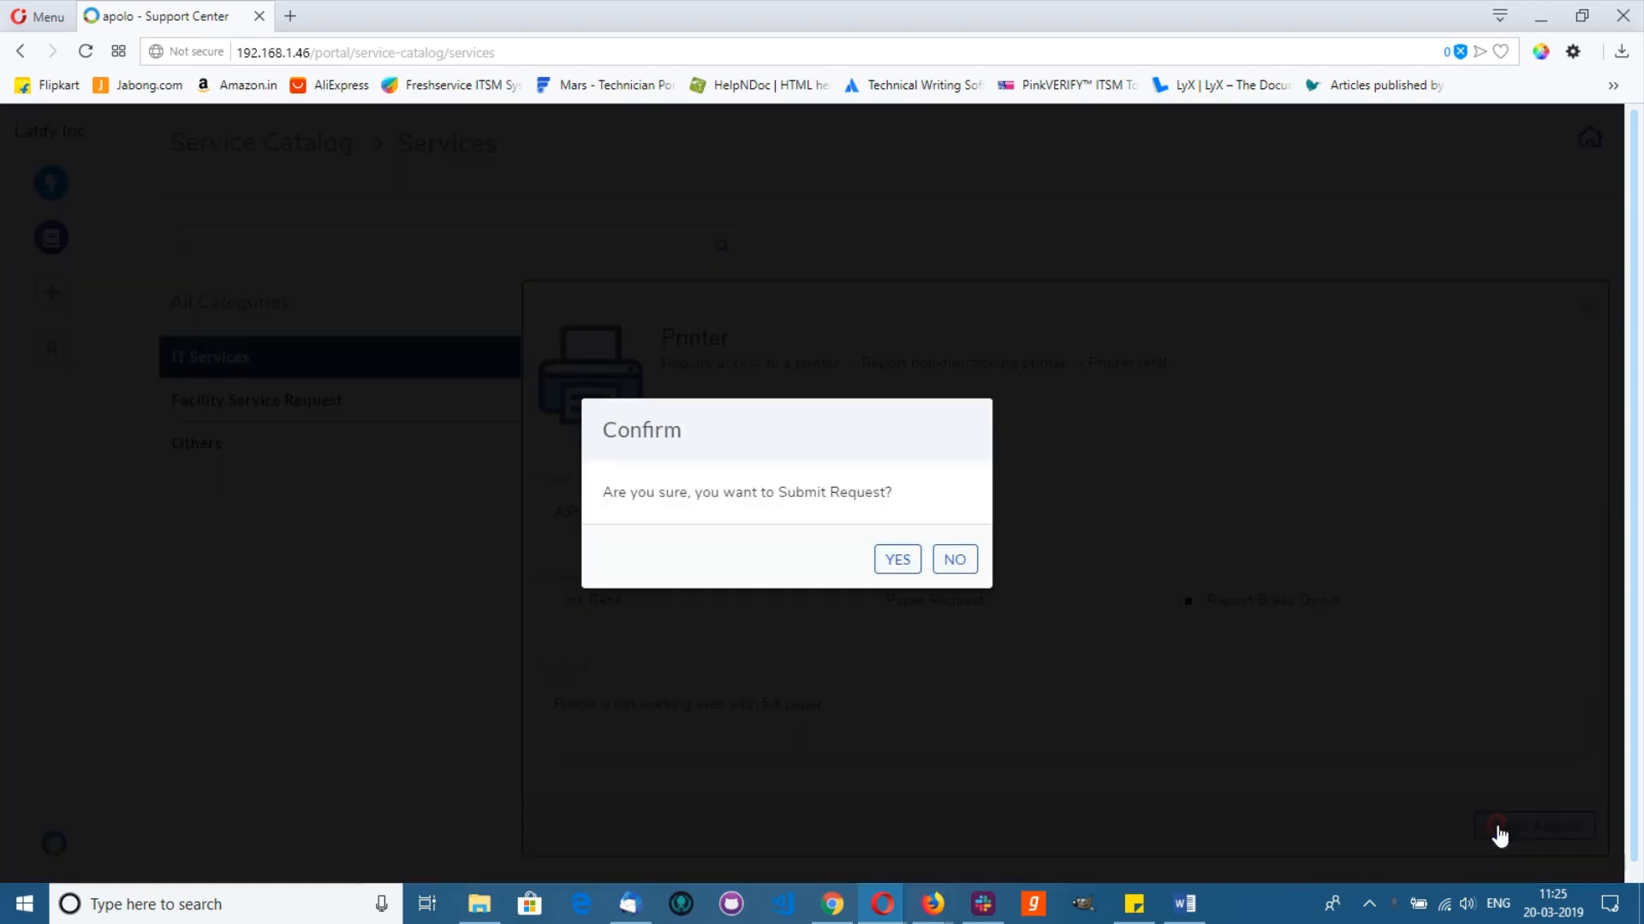
click(903, 568)
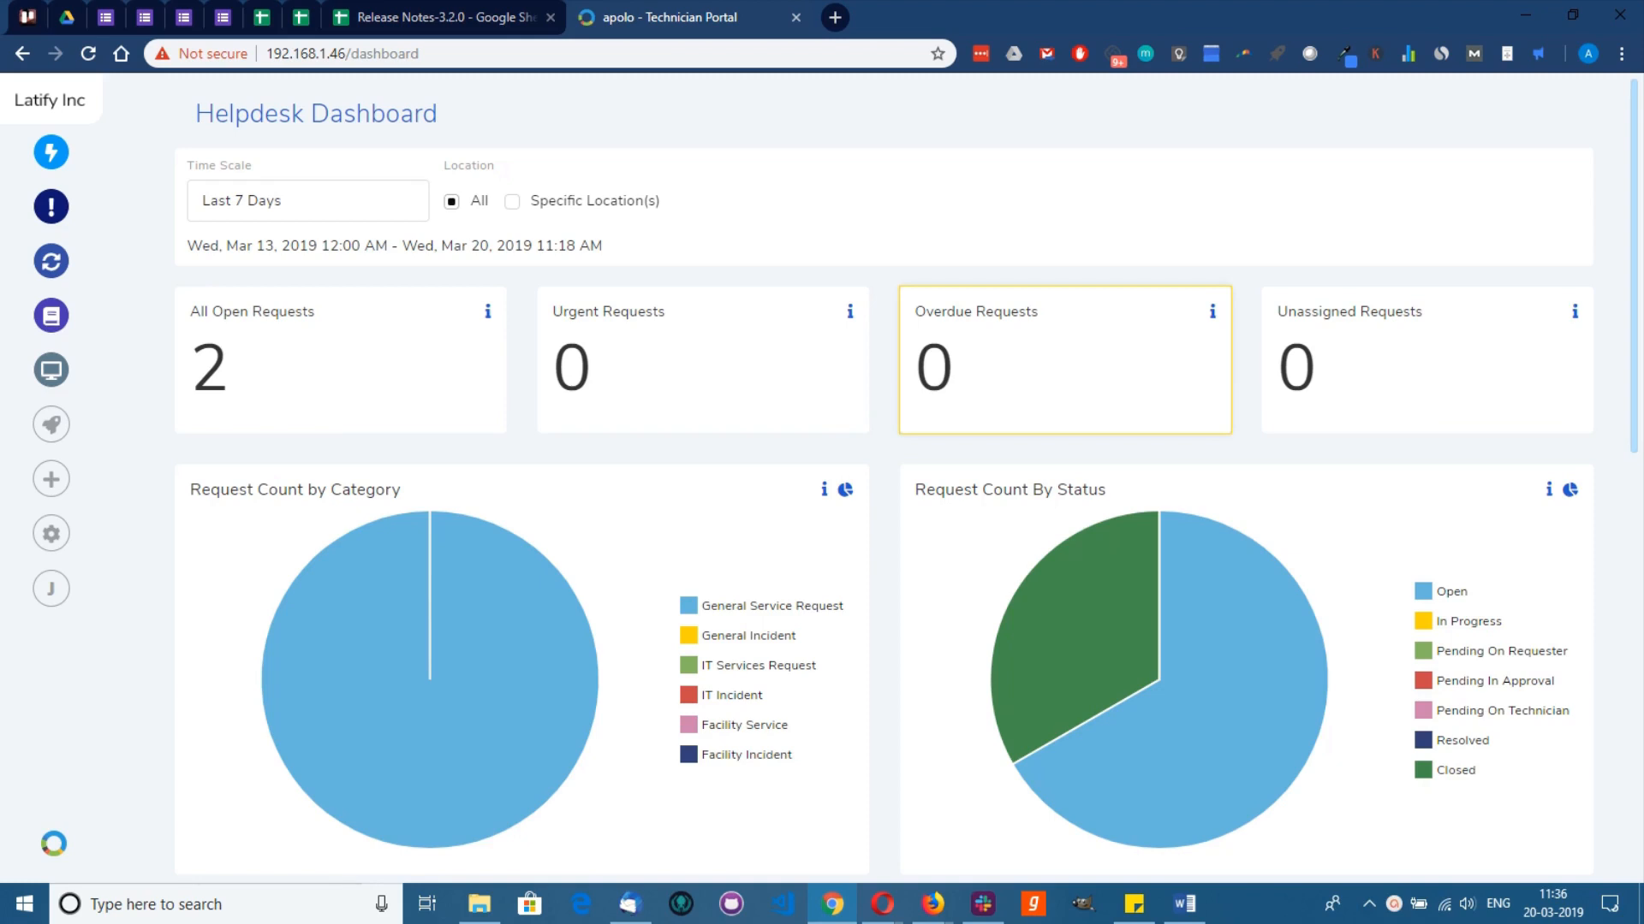
Step: Open the All Open Request list, preview SR-14 Printer Issue, then return to the list
click(58, 157)
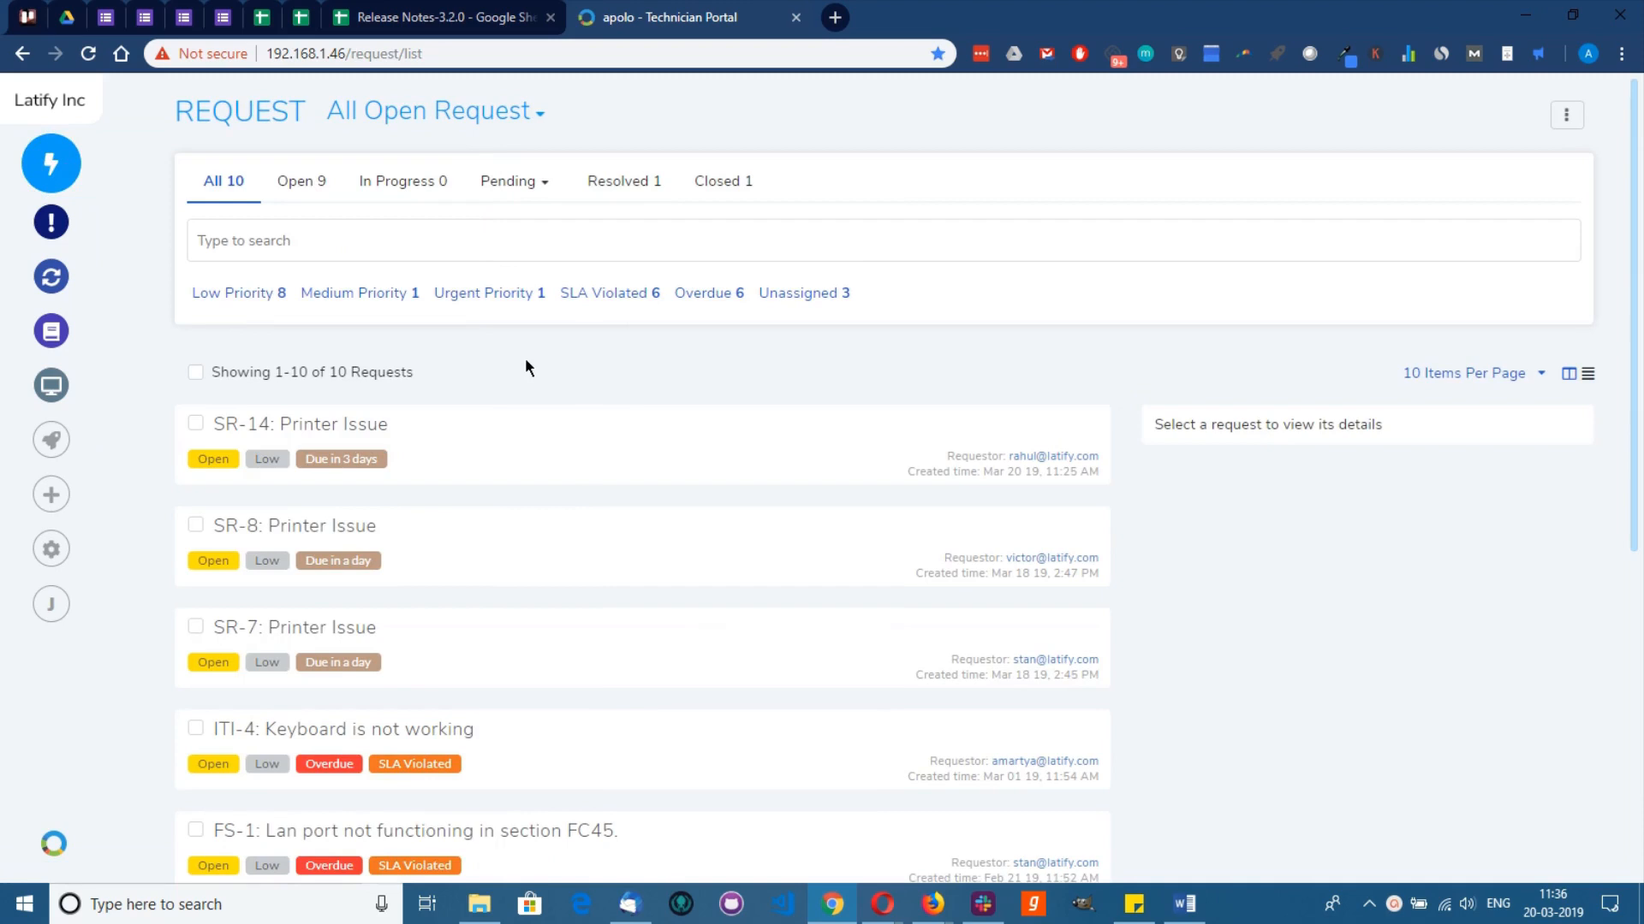
click(366, 428)
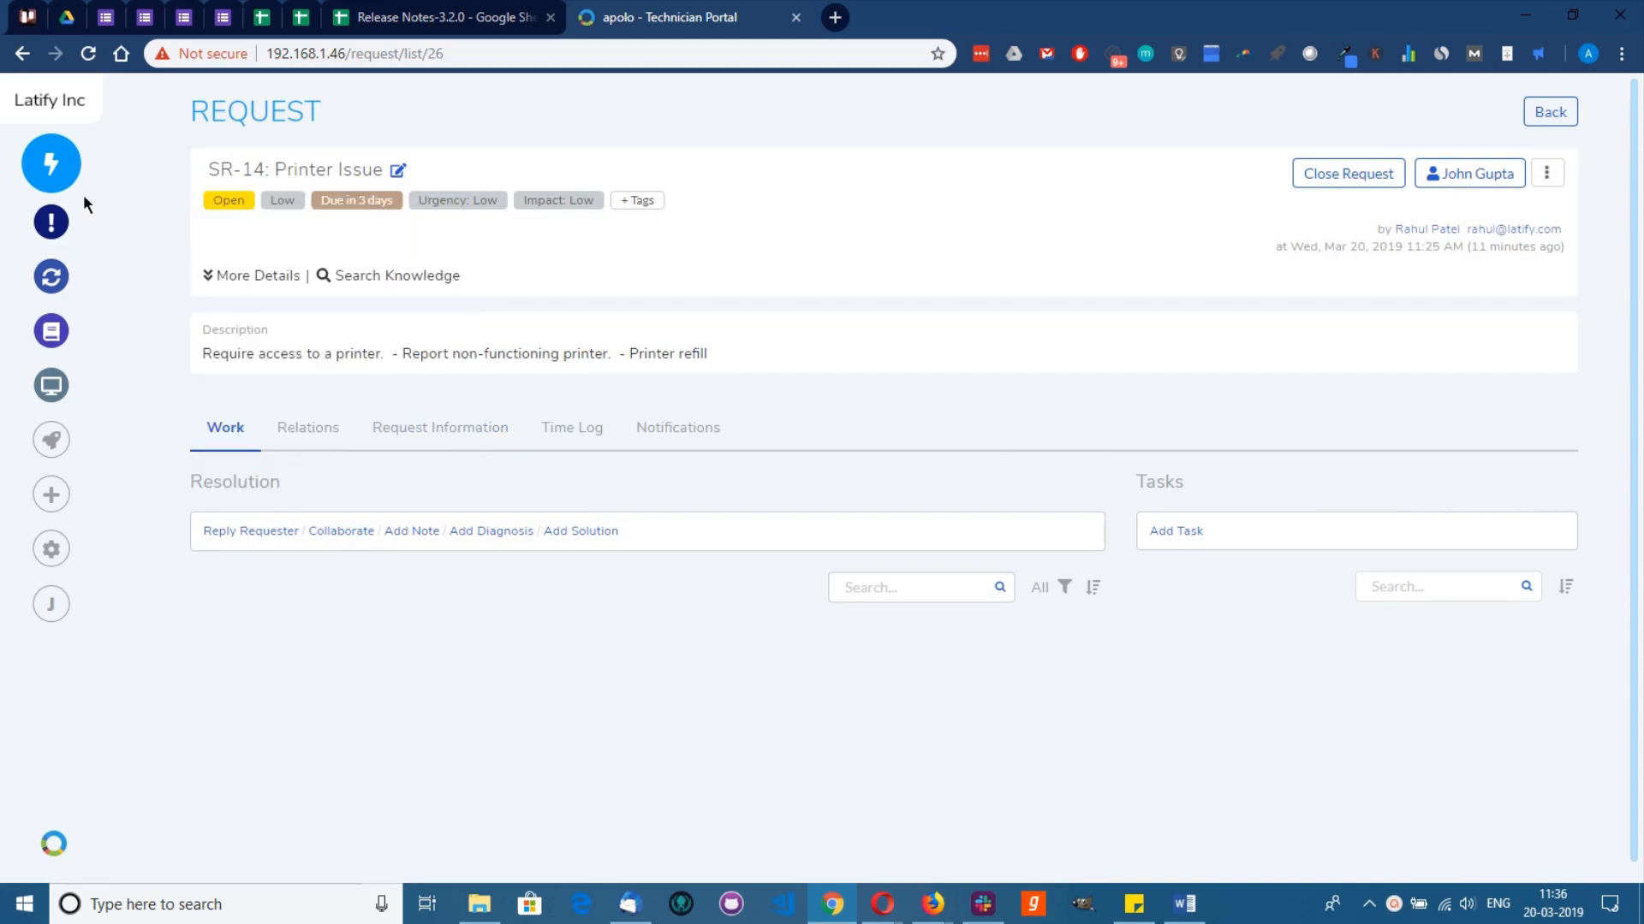
click(51, 164)
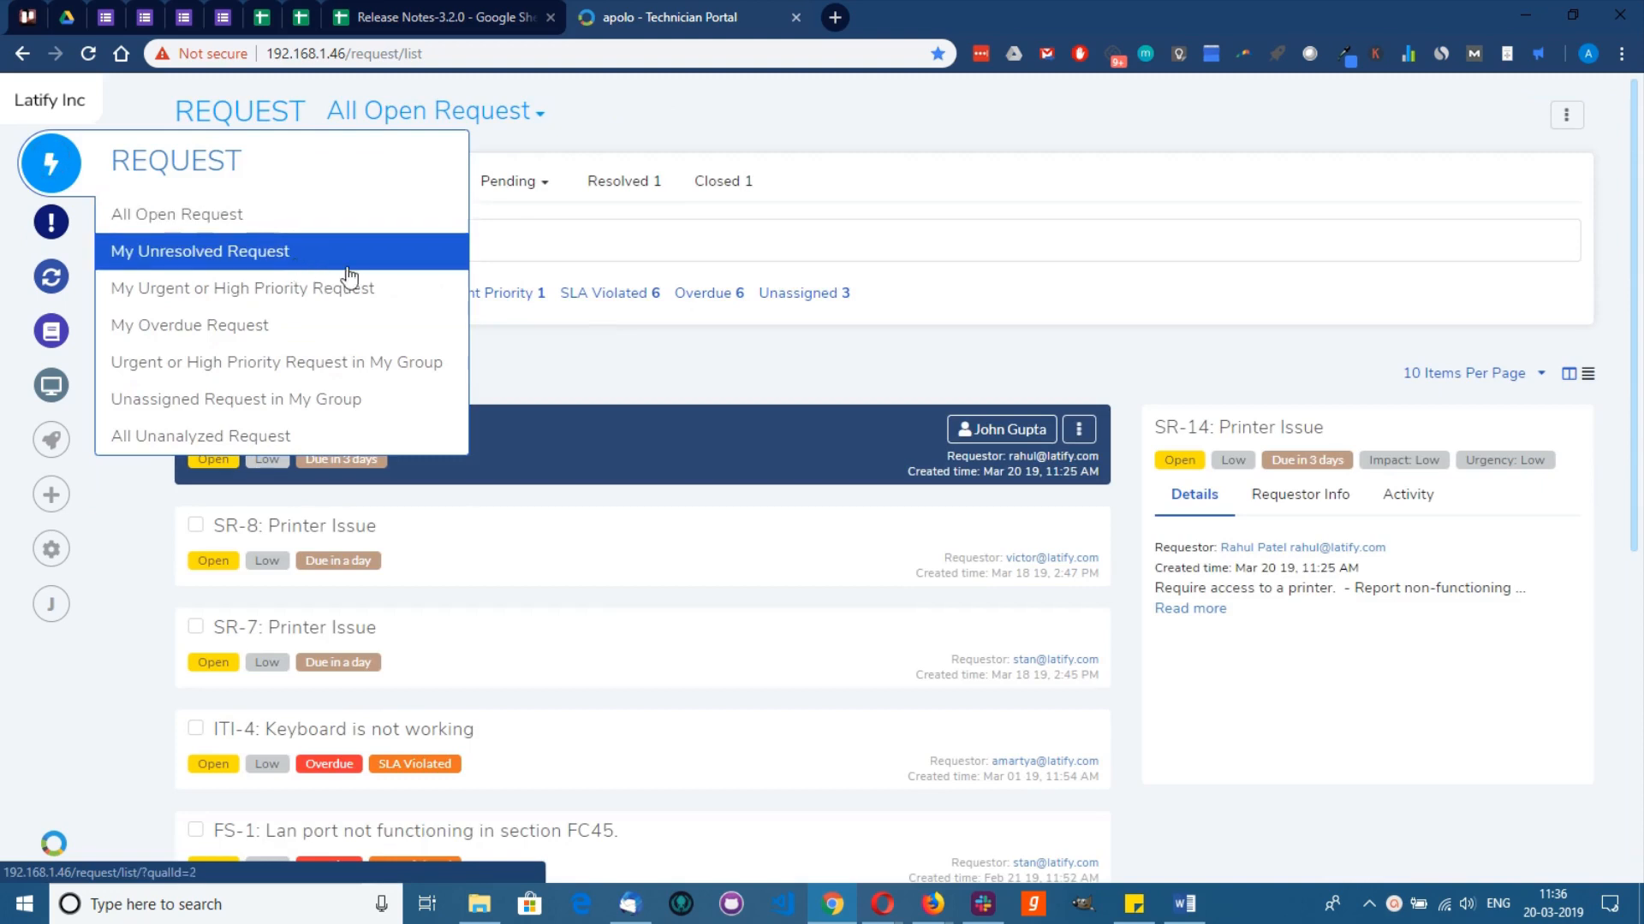
Step: Filter requests by 'printer', select all three, and merge SR-8 and SR-7 into primary SR-14
click(517, 245)
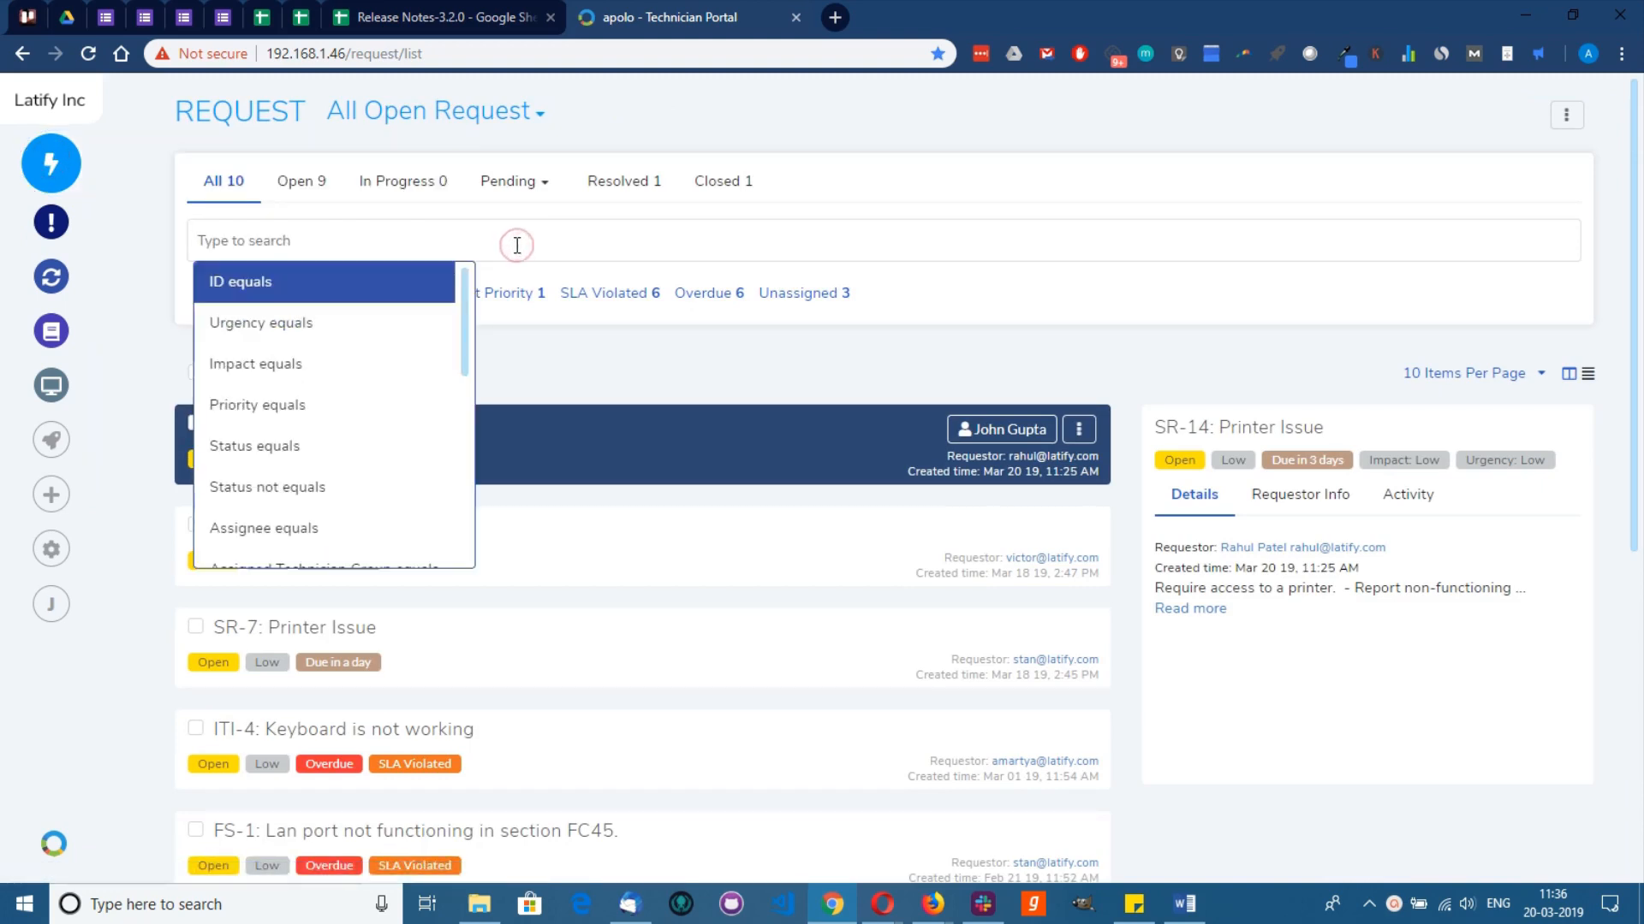
text(printer)
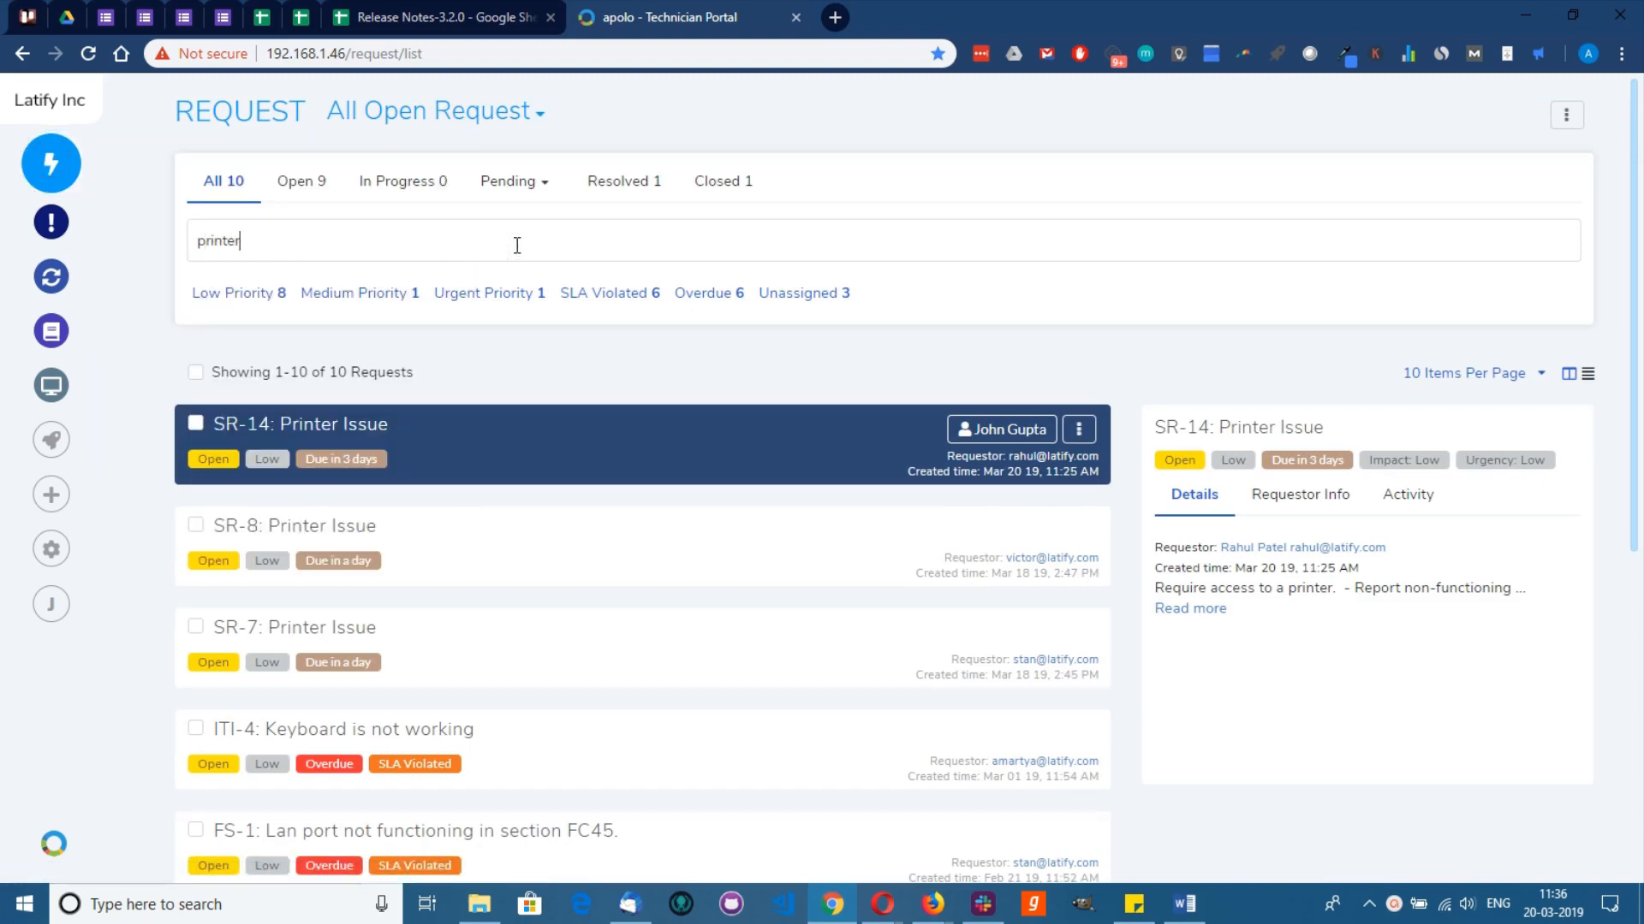
key(Return)
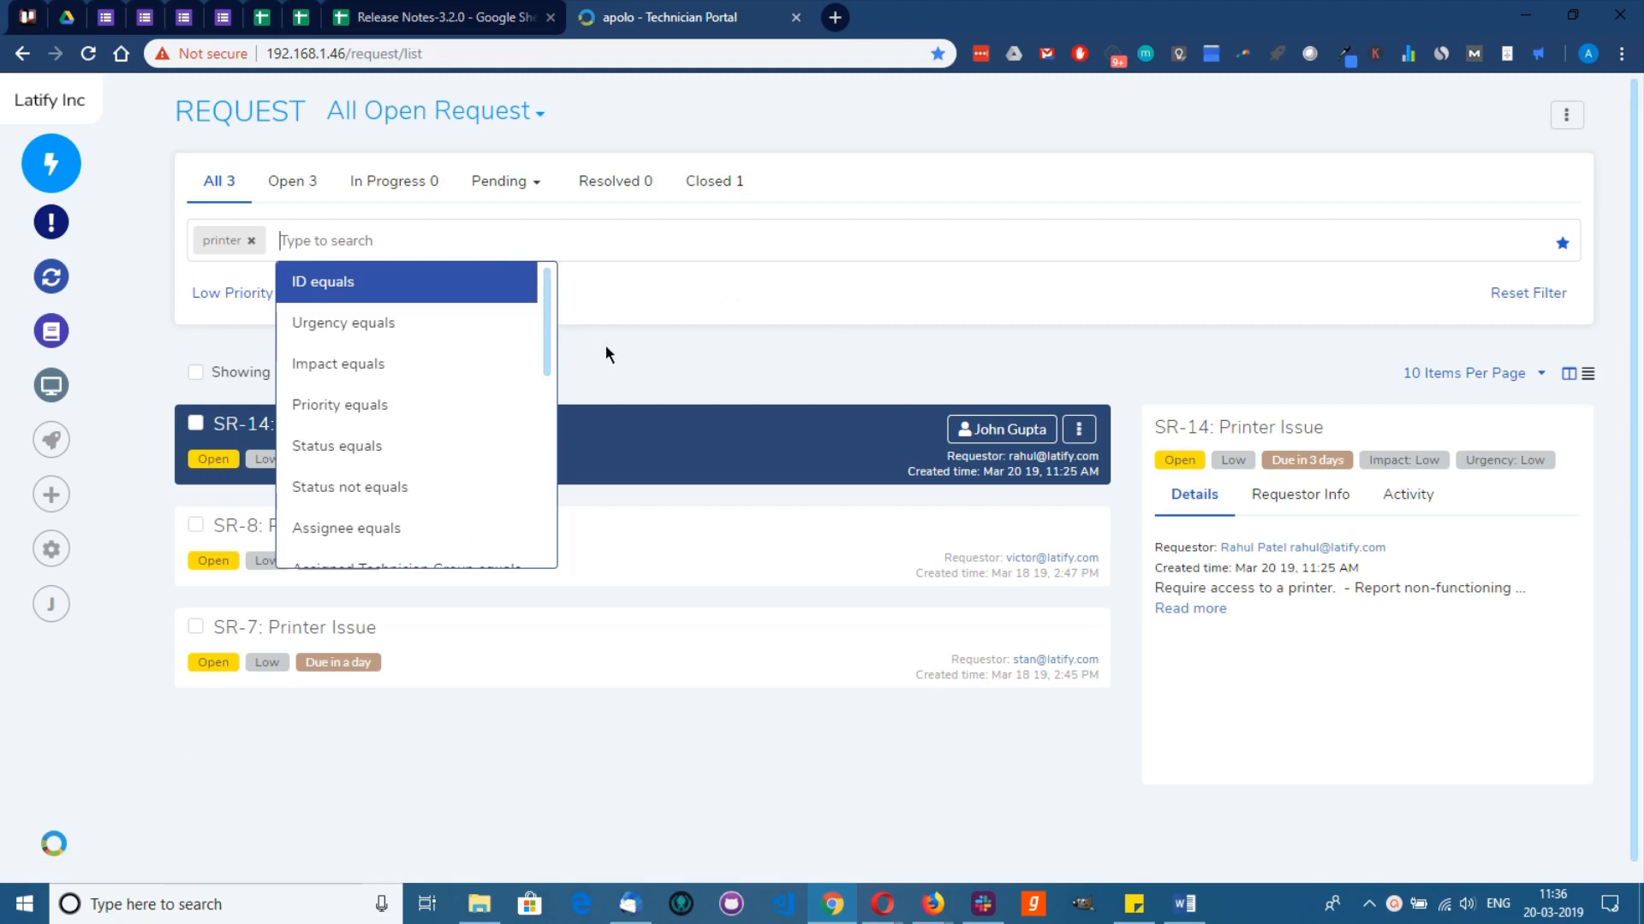
click(605, 346)
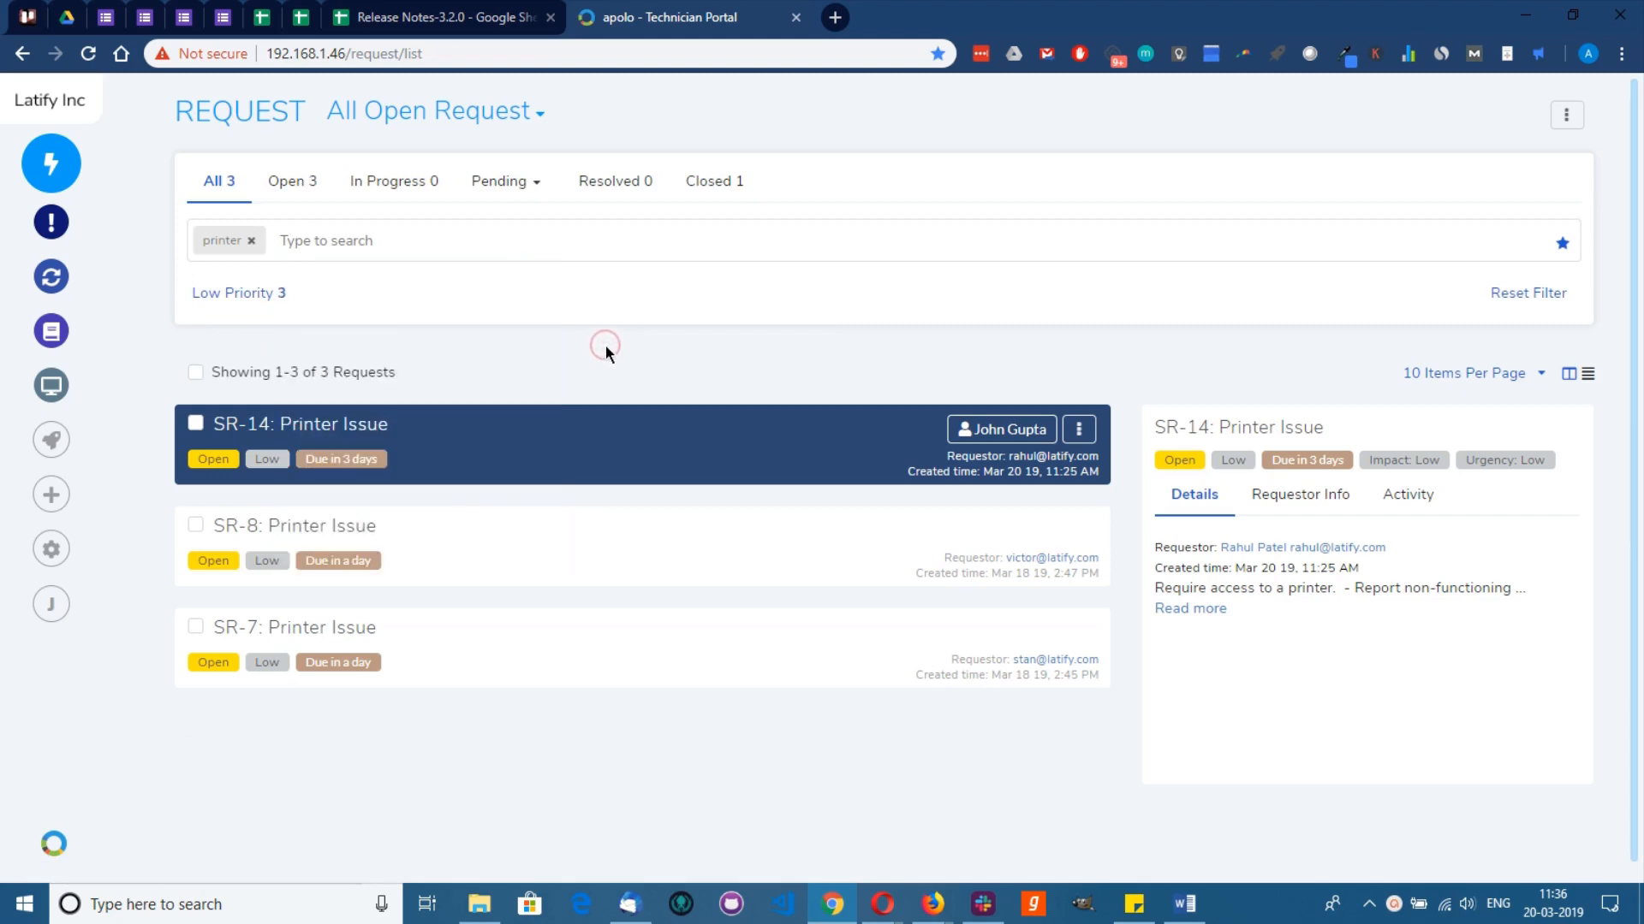
click(196, 375)
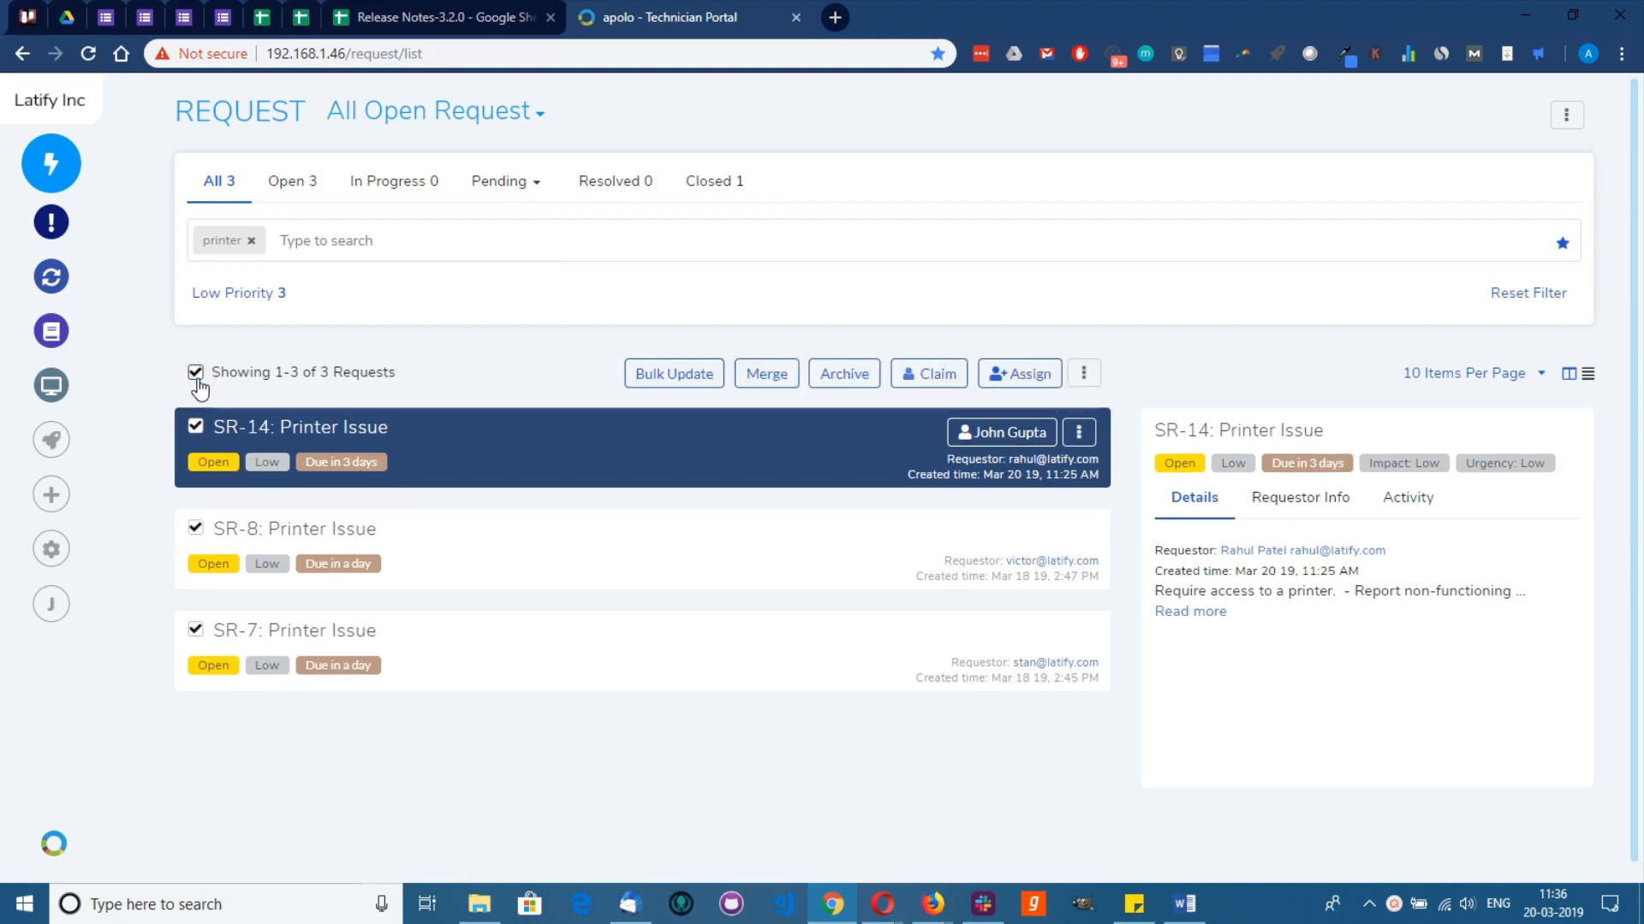
click(766, 374)
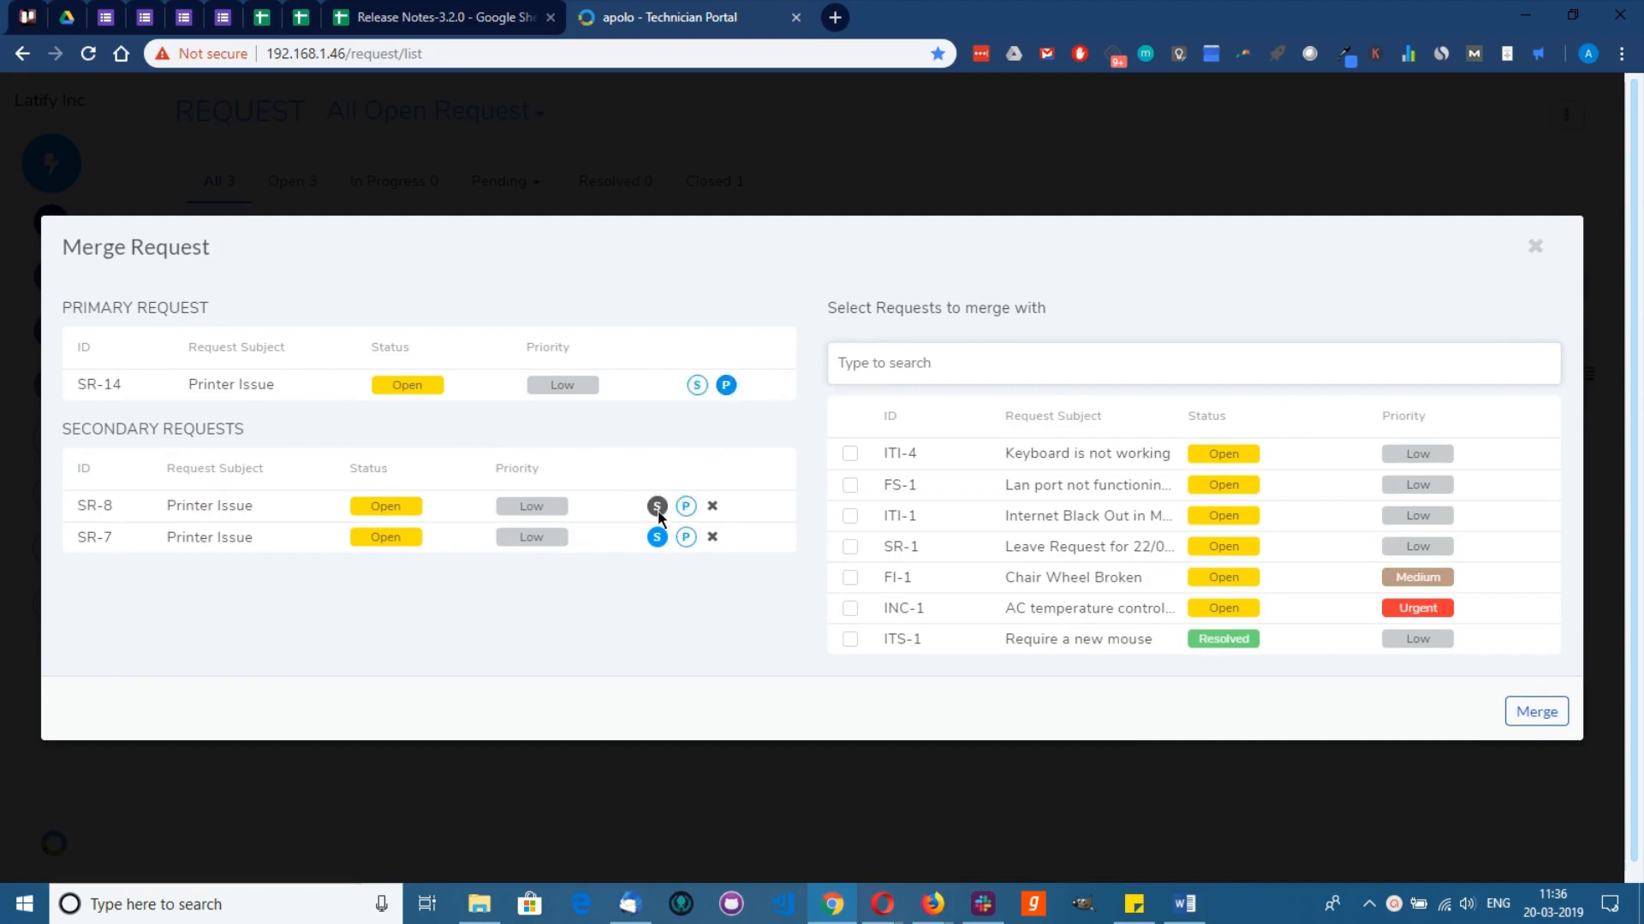
click(1537, 711)
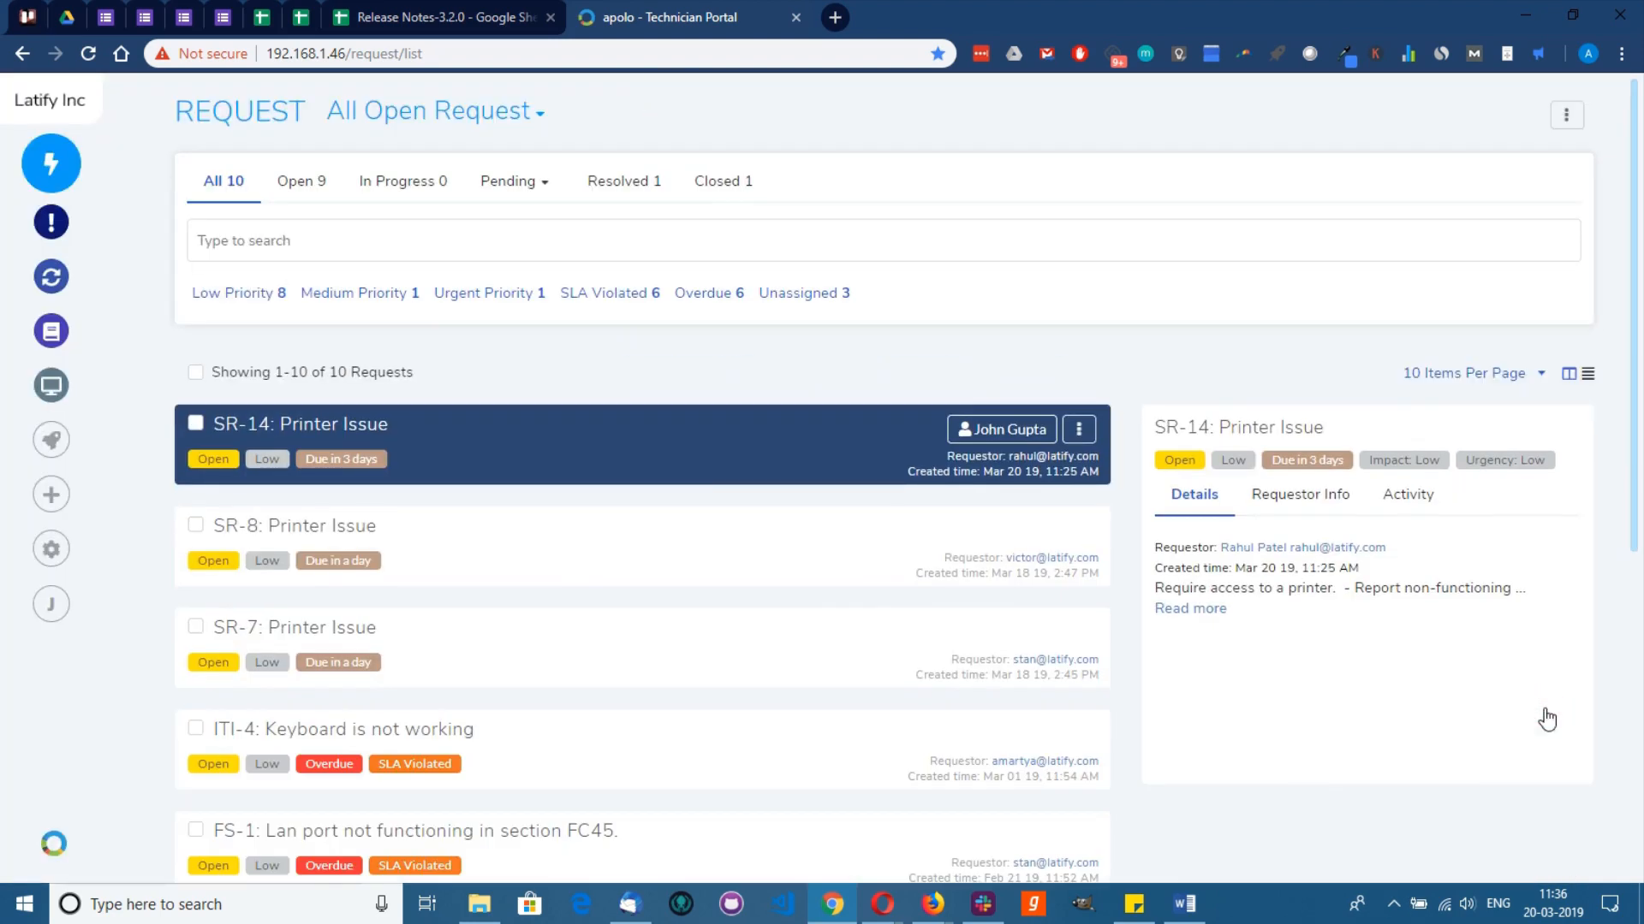
Step: Start a new announcement titled 'Printer AST-1 in Finance department is under maintenance'
mouse_move(60, 162)
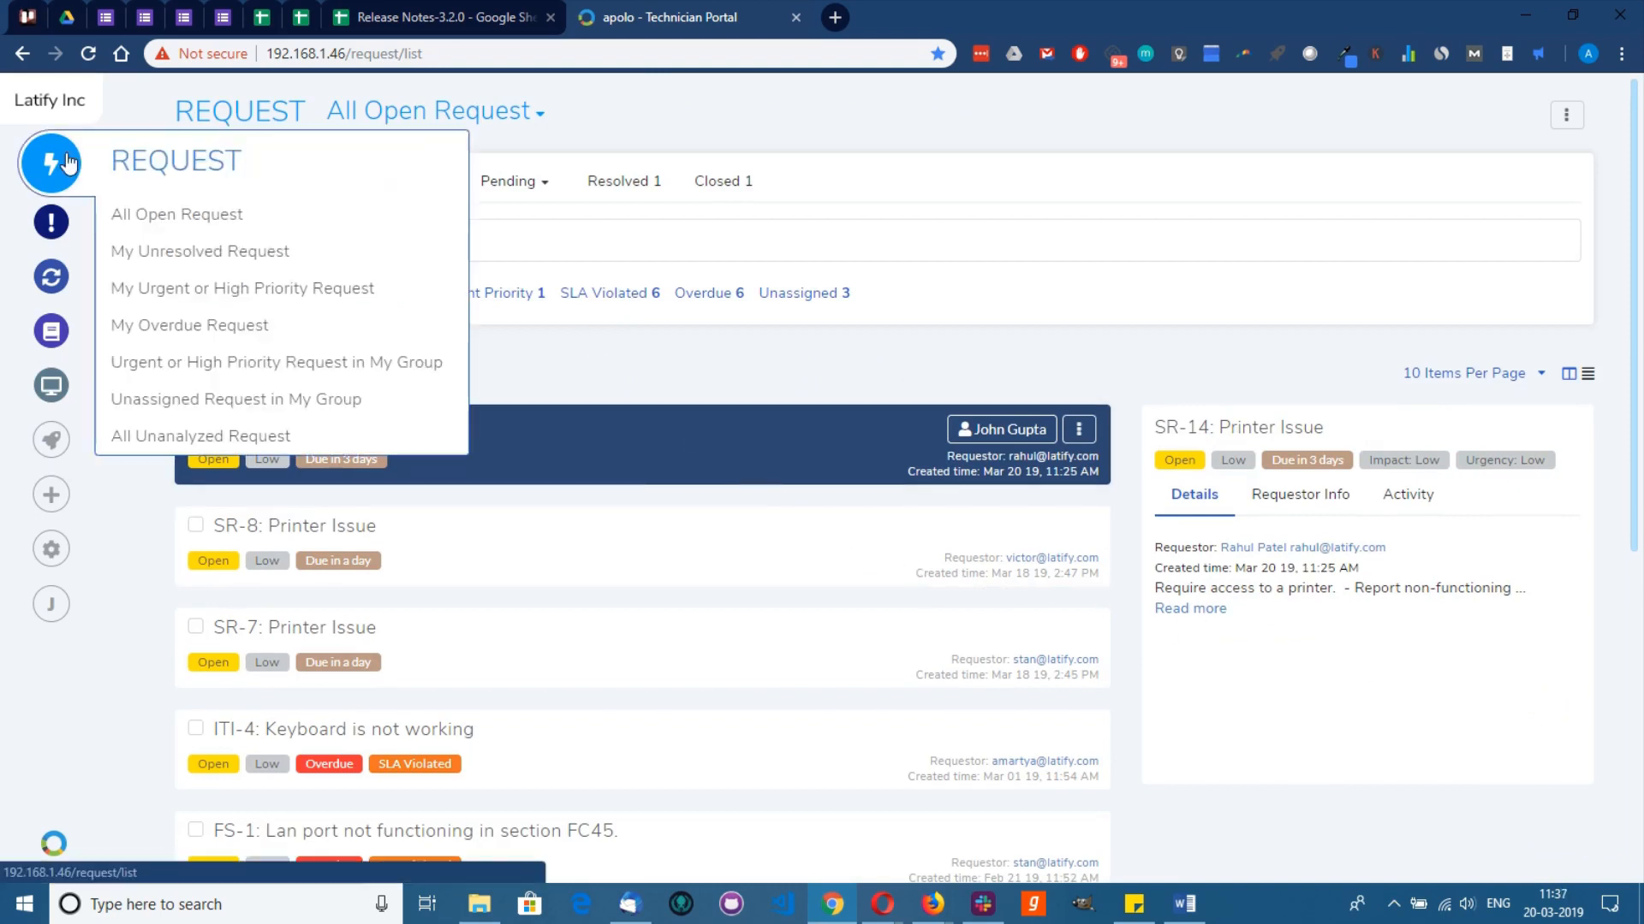
click(1567, 114)
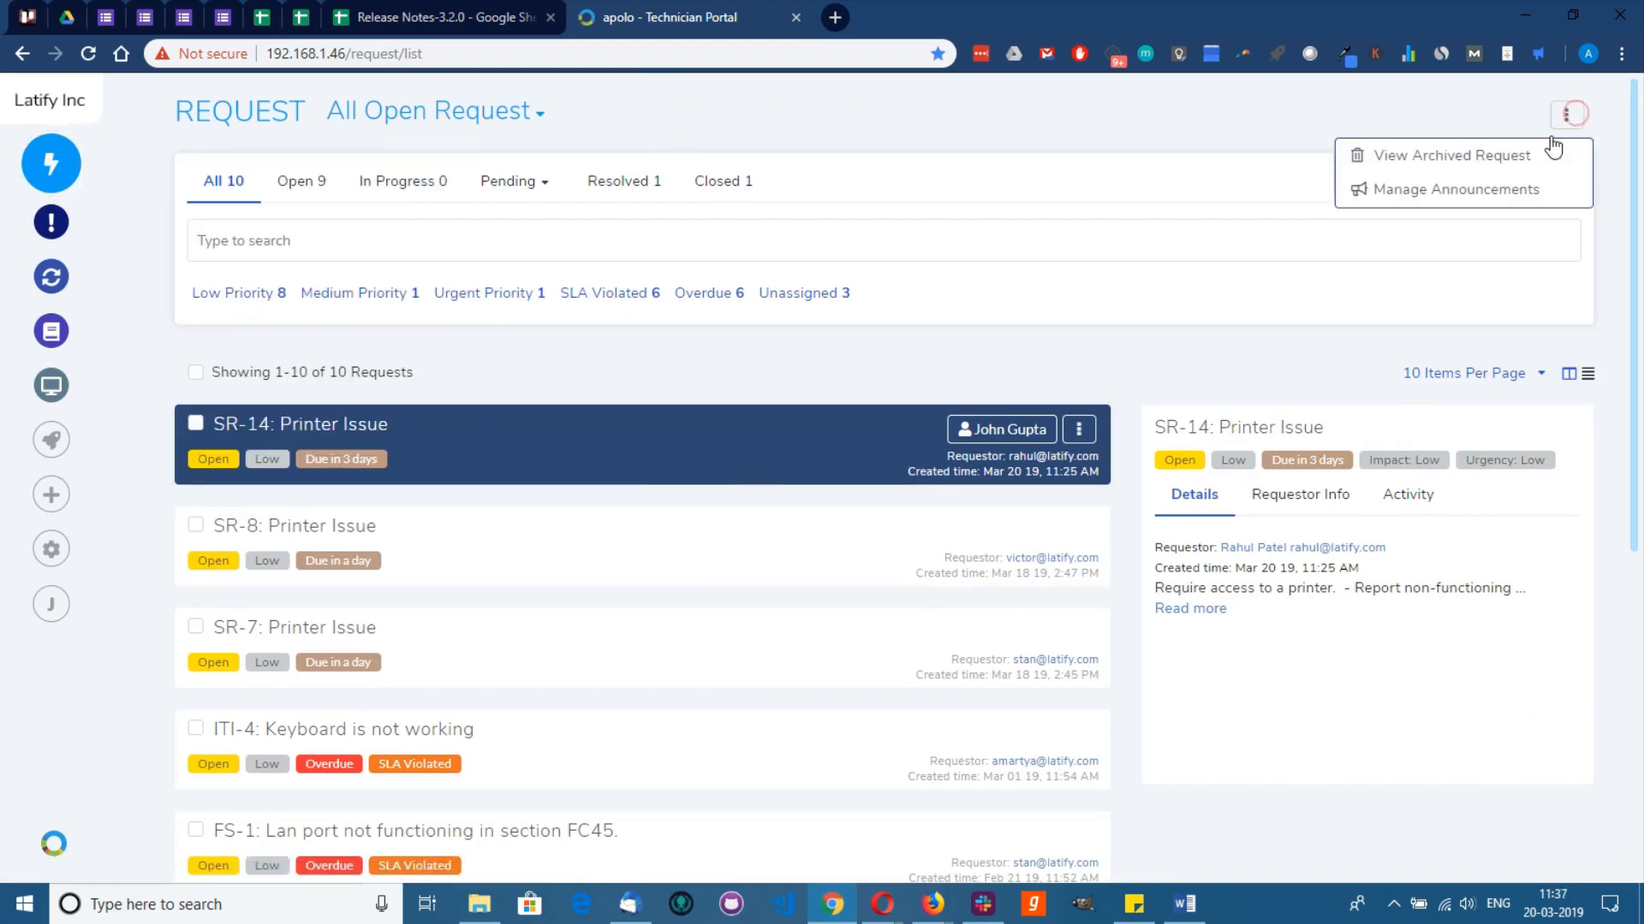
click(1523, 192)
click(1481, 118)
click(423, 259)
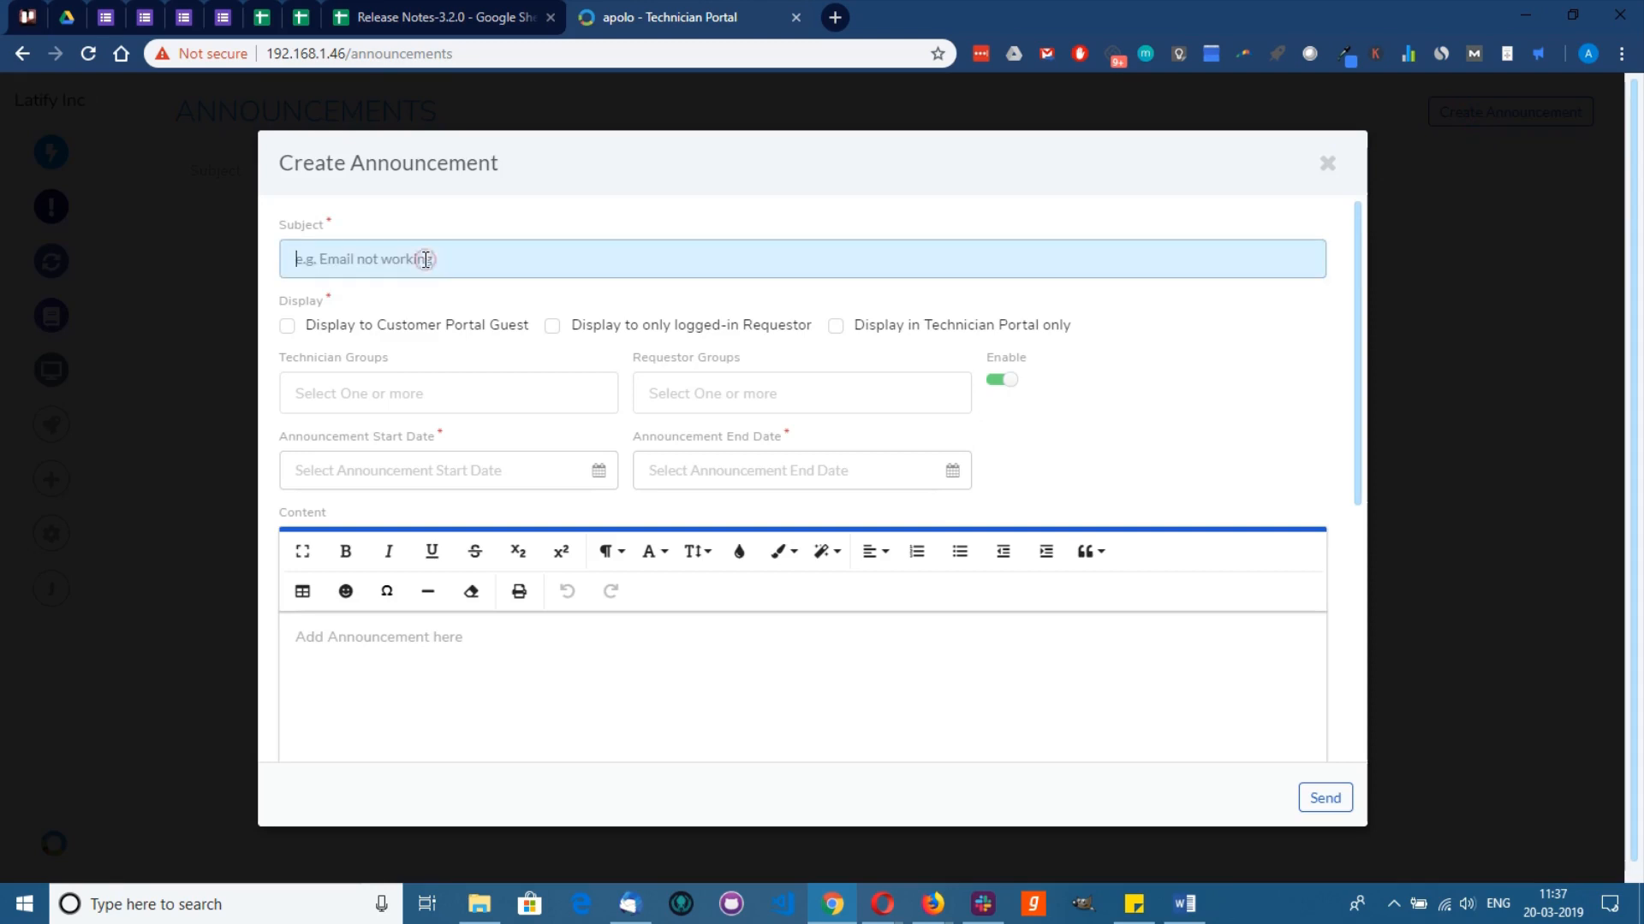
text(Printer AST-1 in )
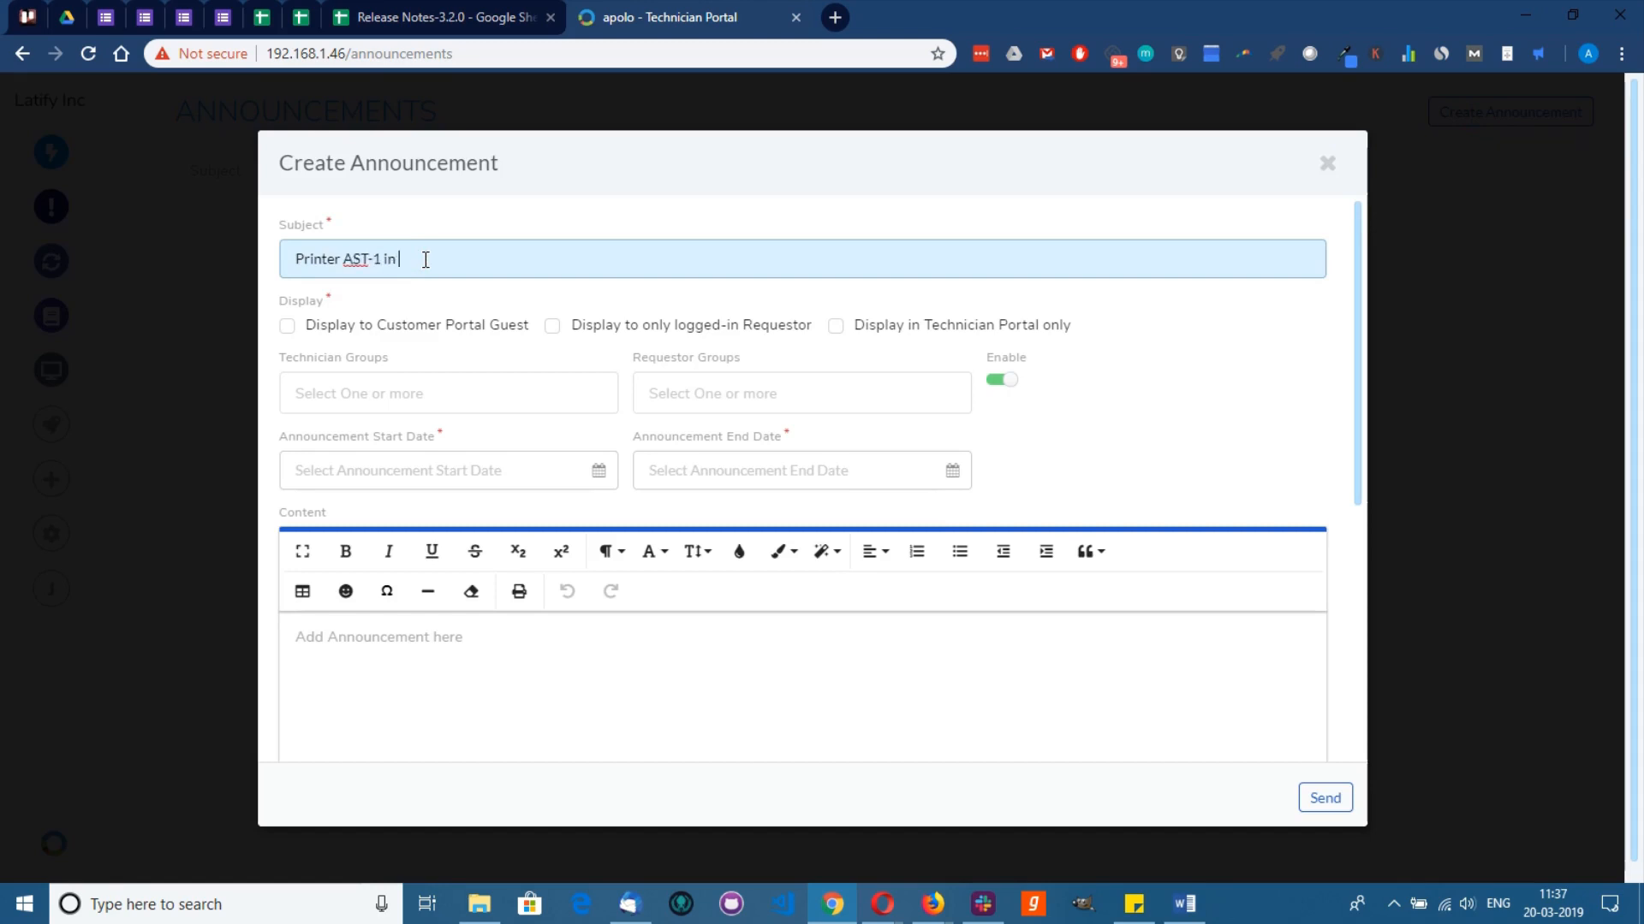
text(FInance department is under)
click(402, 259)
key(Delete)
text(i)
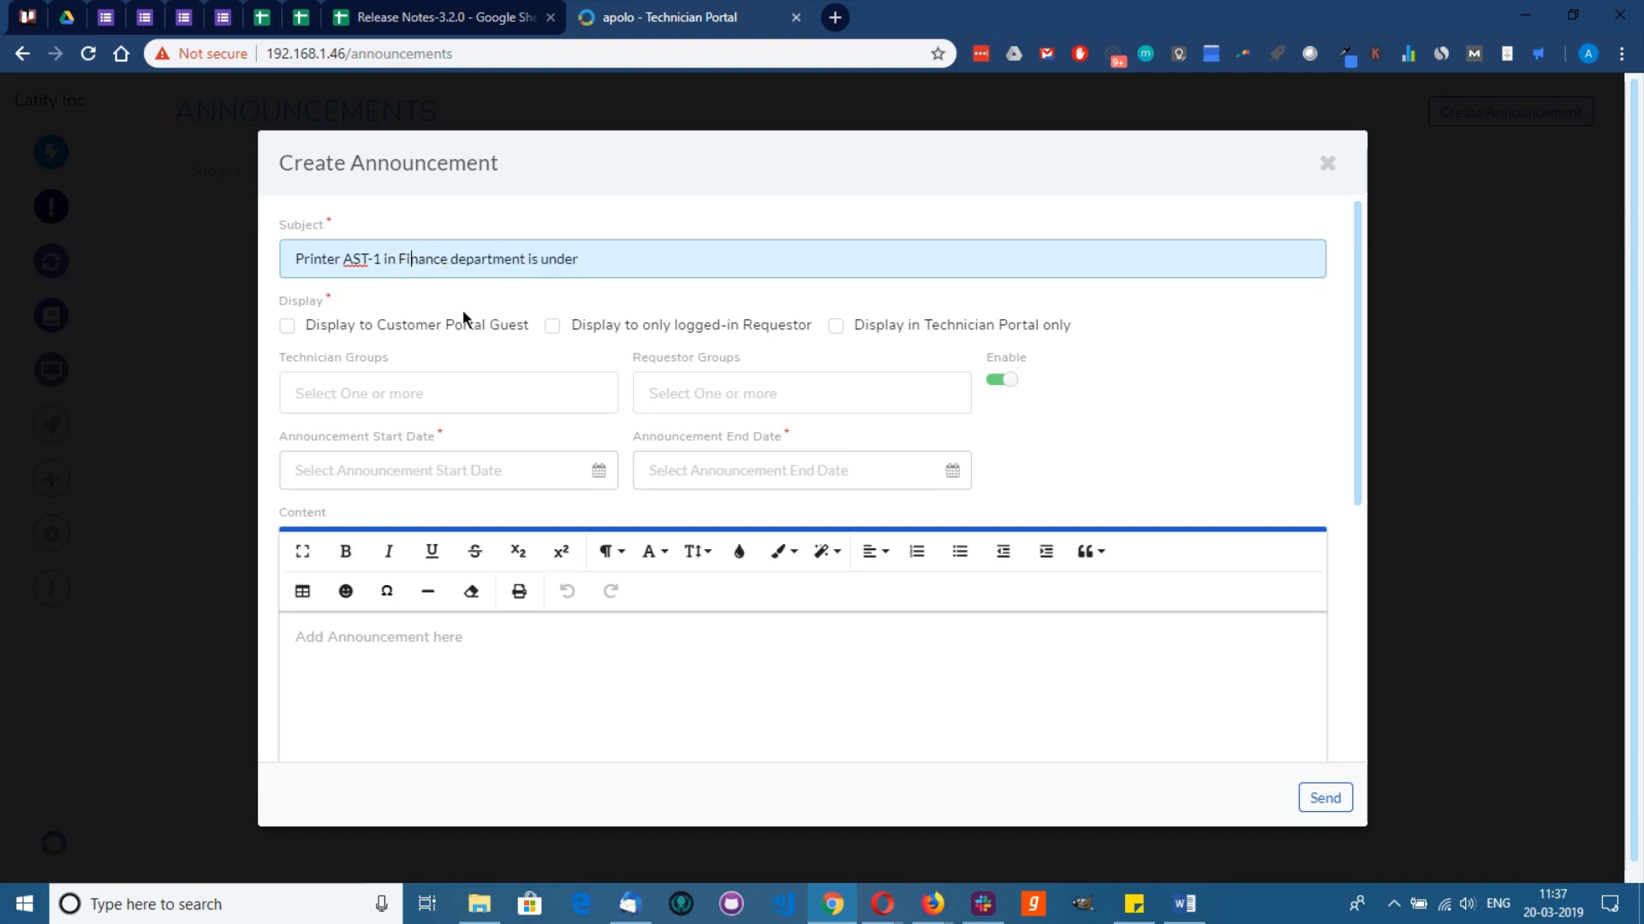
click(660, 259)
text(maintenance)
Step: Show the announcement only to logged-in requesters, running from Mar 21 to Mar 29
click(552, 326)
click(529, 463)
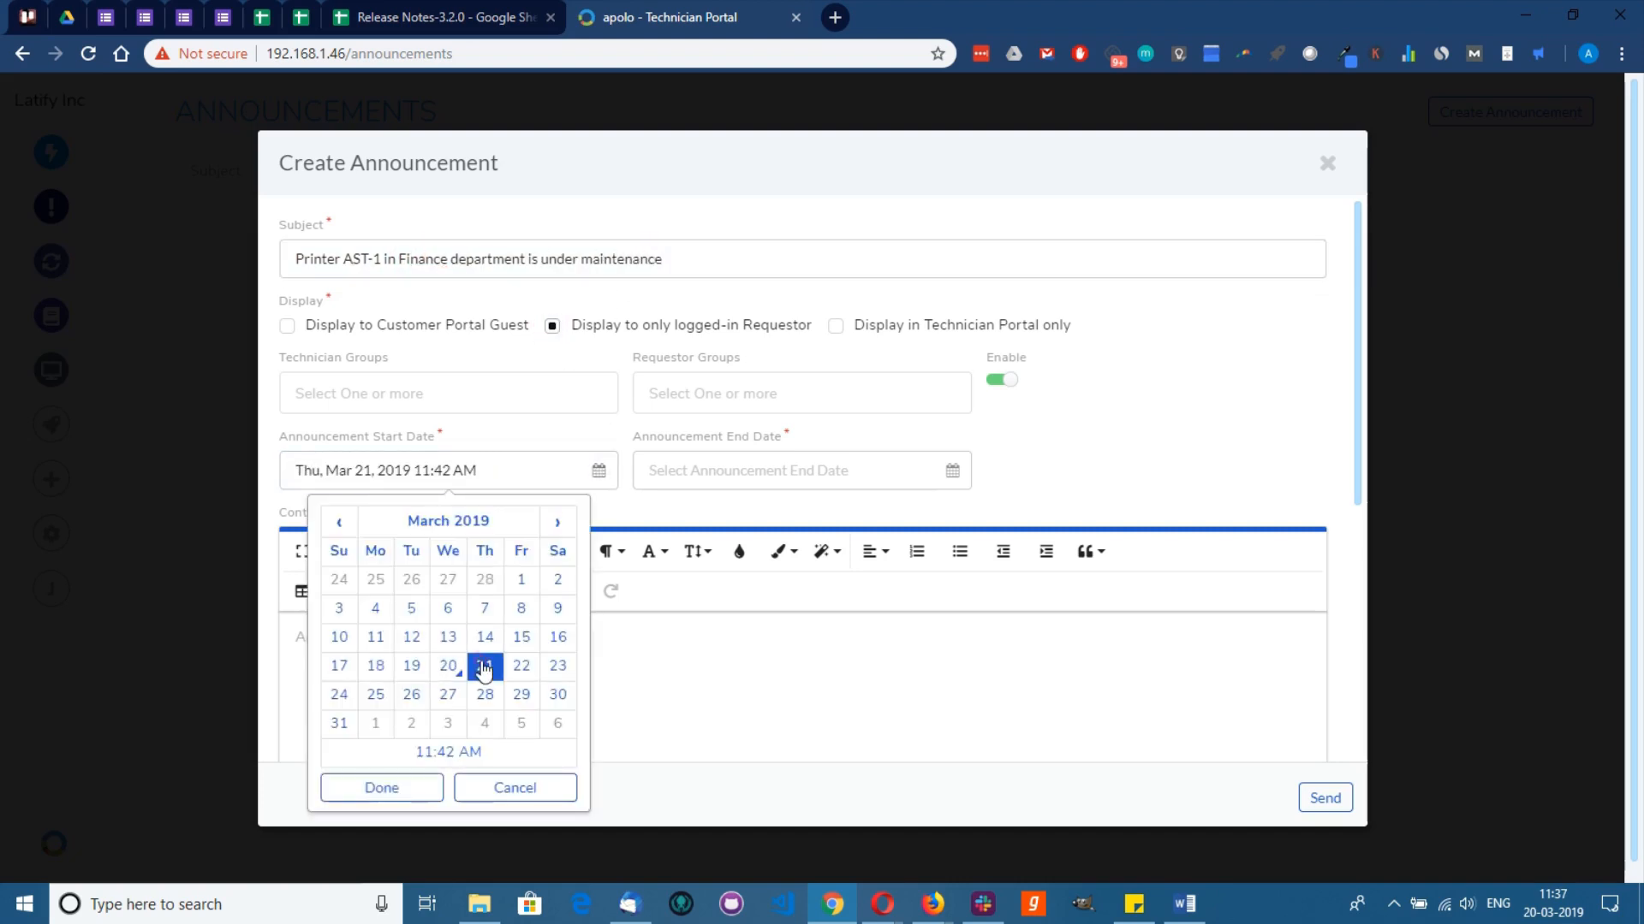
click(381, 785)
click(753, 470)
click(876, 692)
click(734, 785)
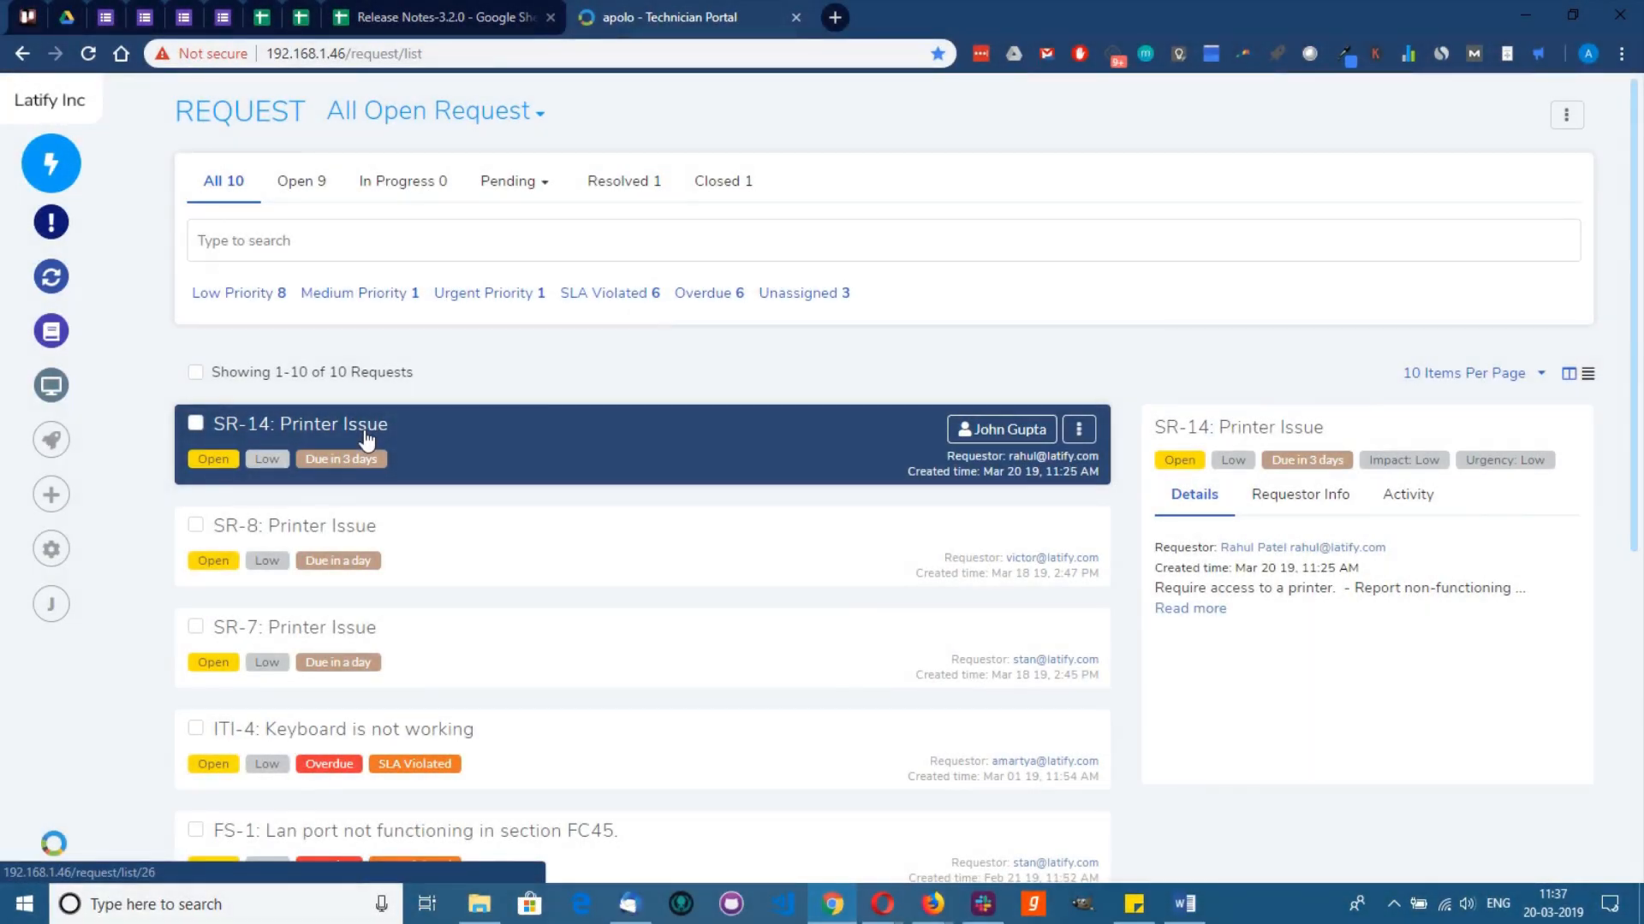
Step: Set SR-14 to High priority with a due date of Mar 28
click(367, 439)
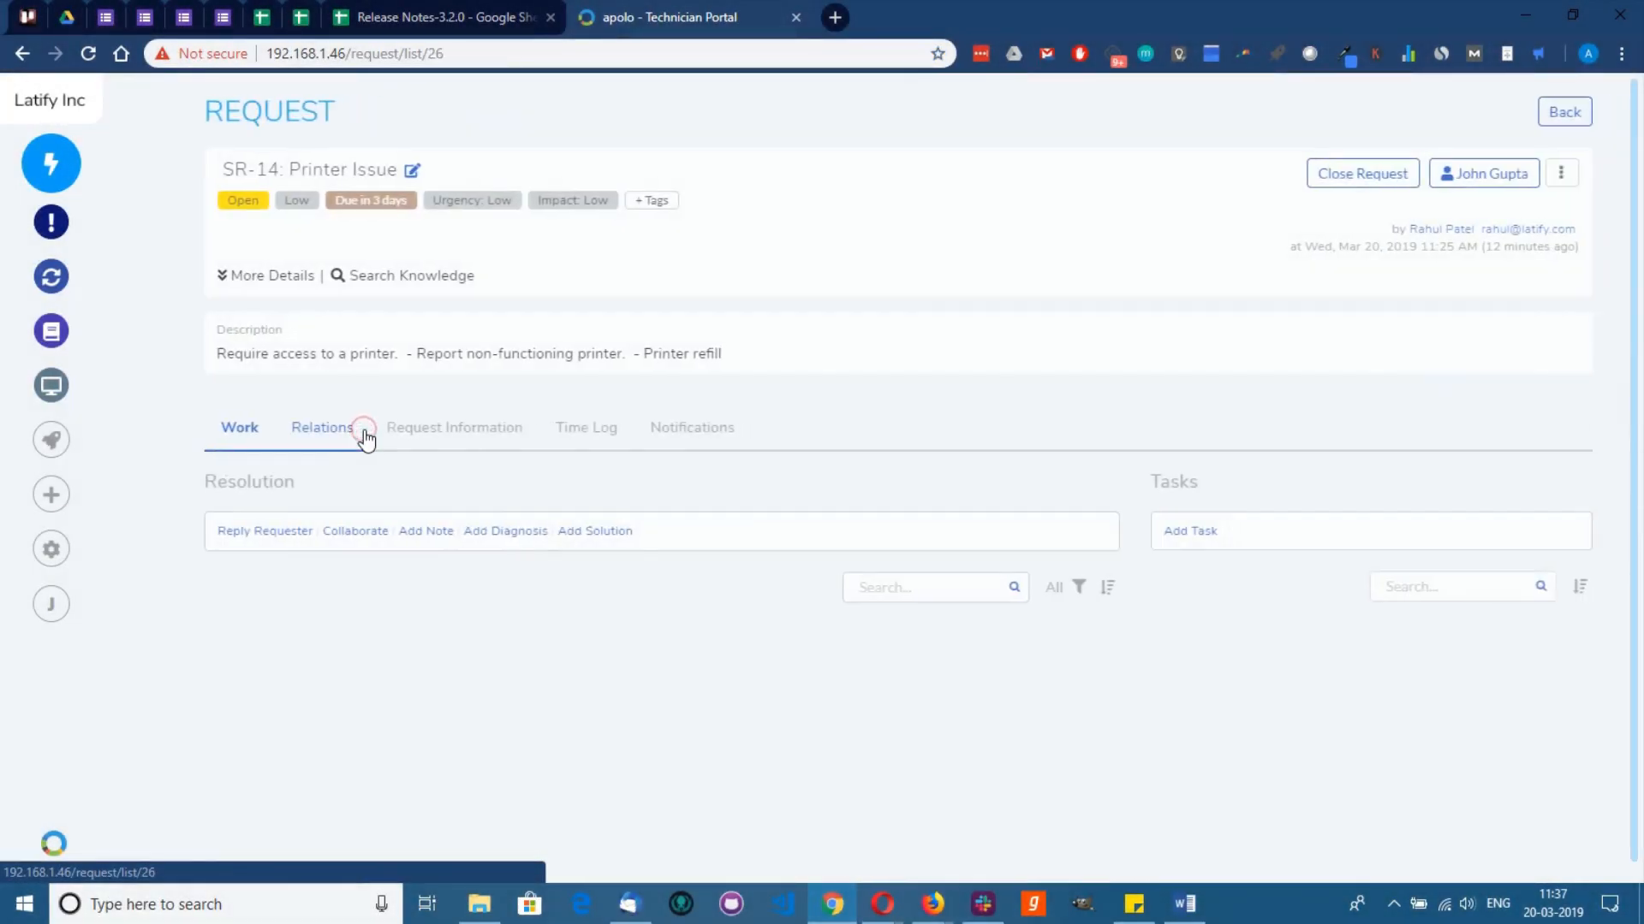
click(294, 203)
click(308, 335)
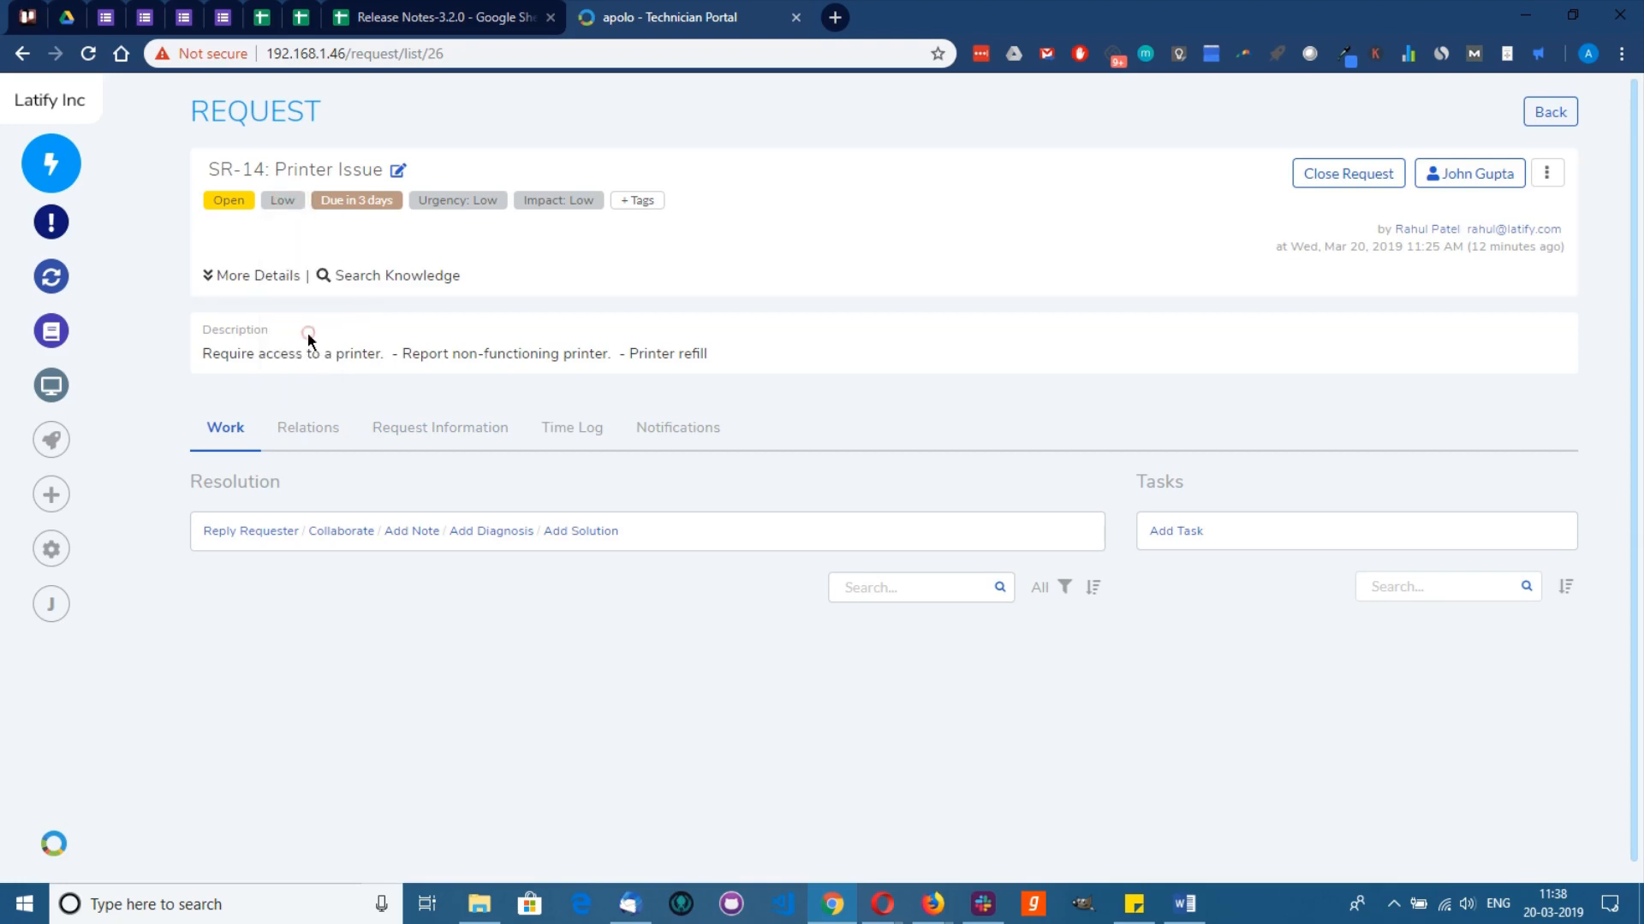
click(364, 203)
click(274, 415)
click(132, 500)
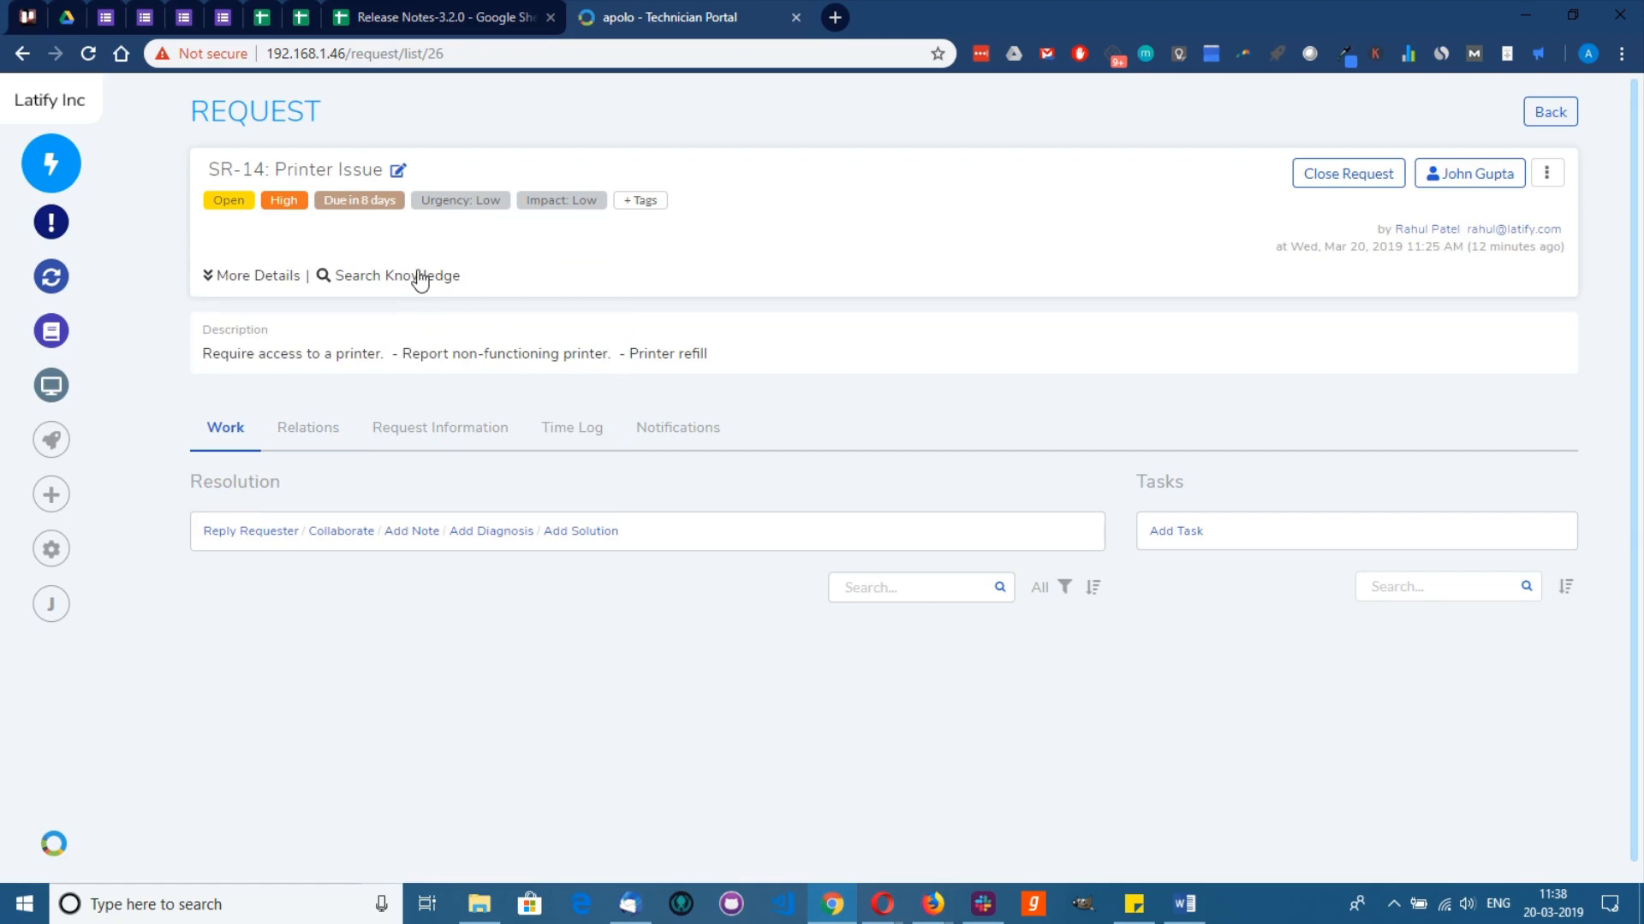
Step: Search the knowledge base for 'printer' and close it without linking an article
click(420, 277)
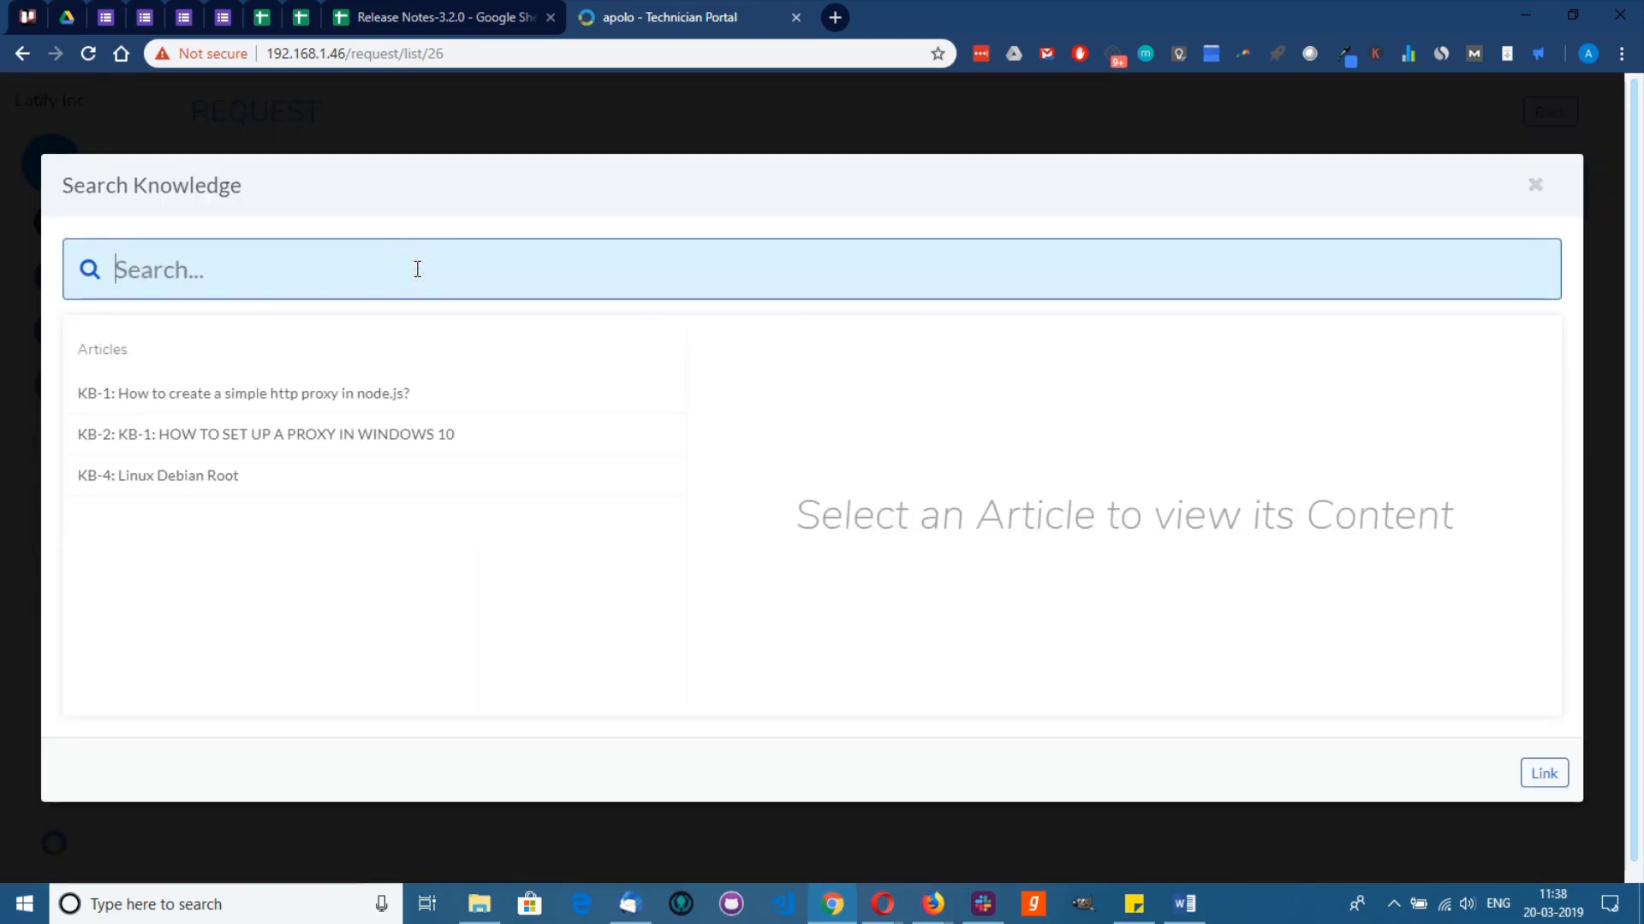
text(printer)
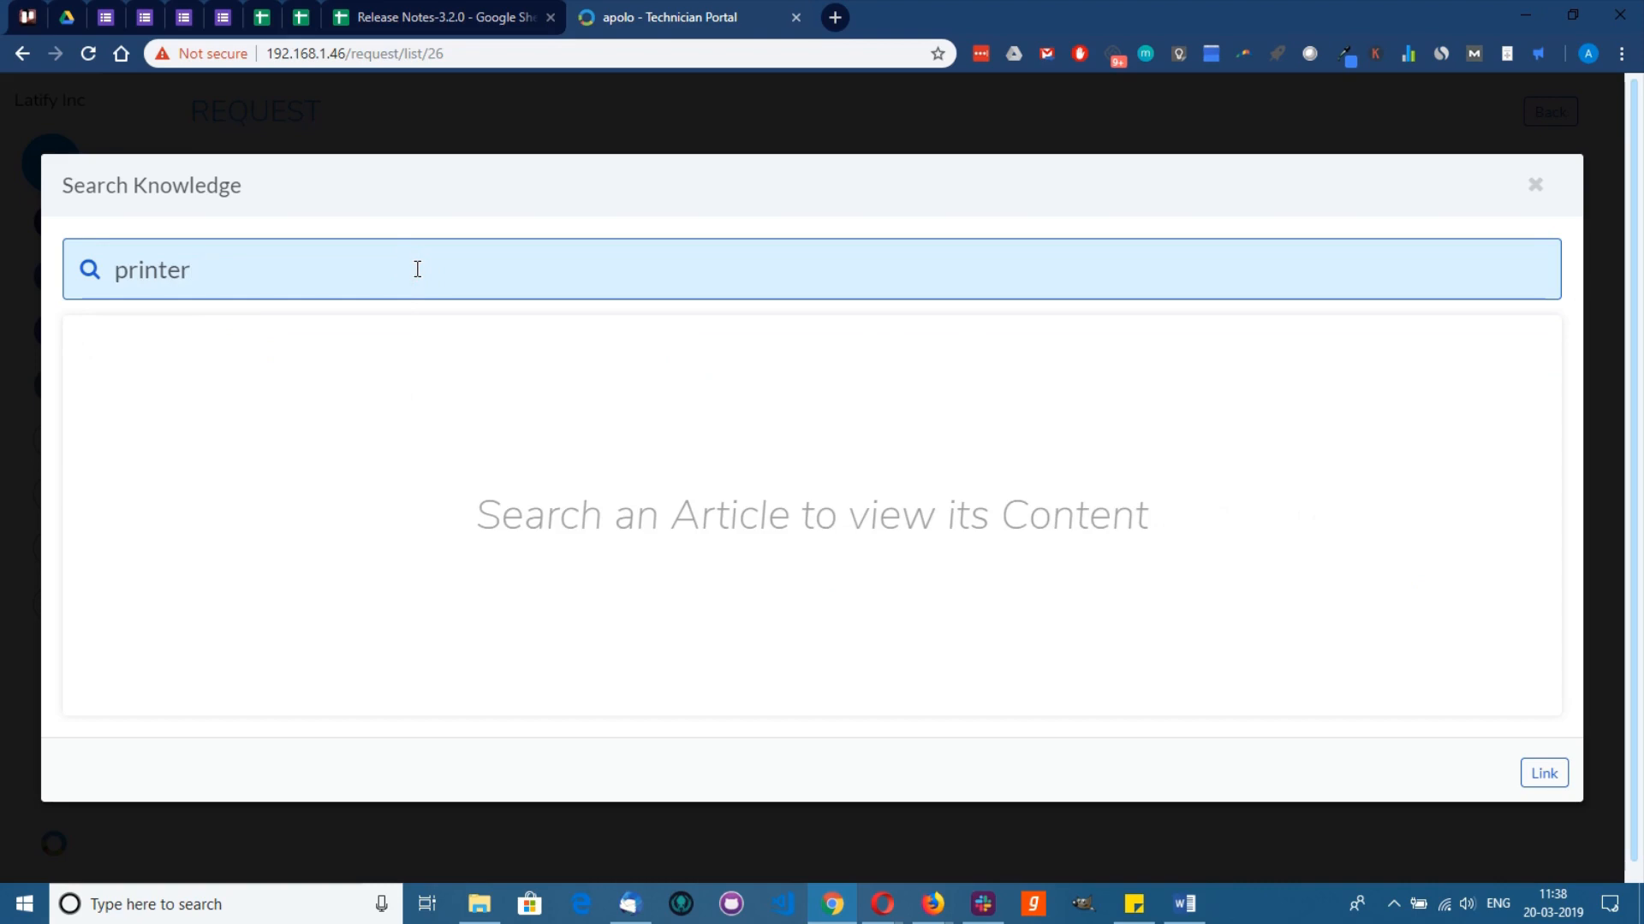
click(1536, 188)
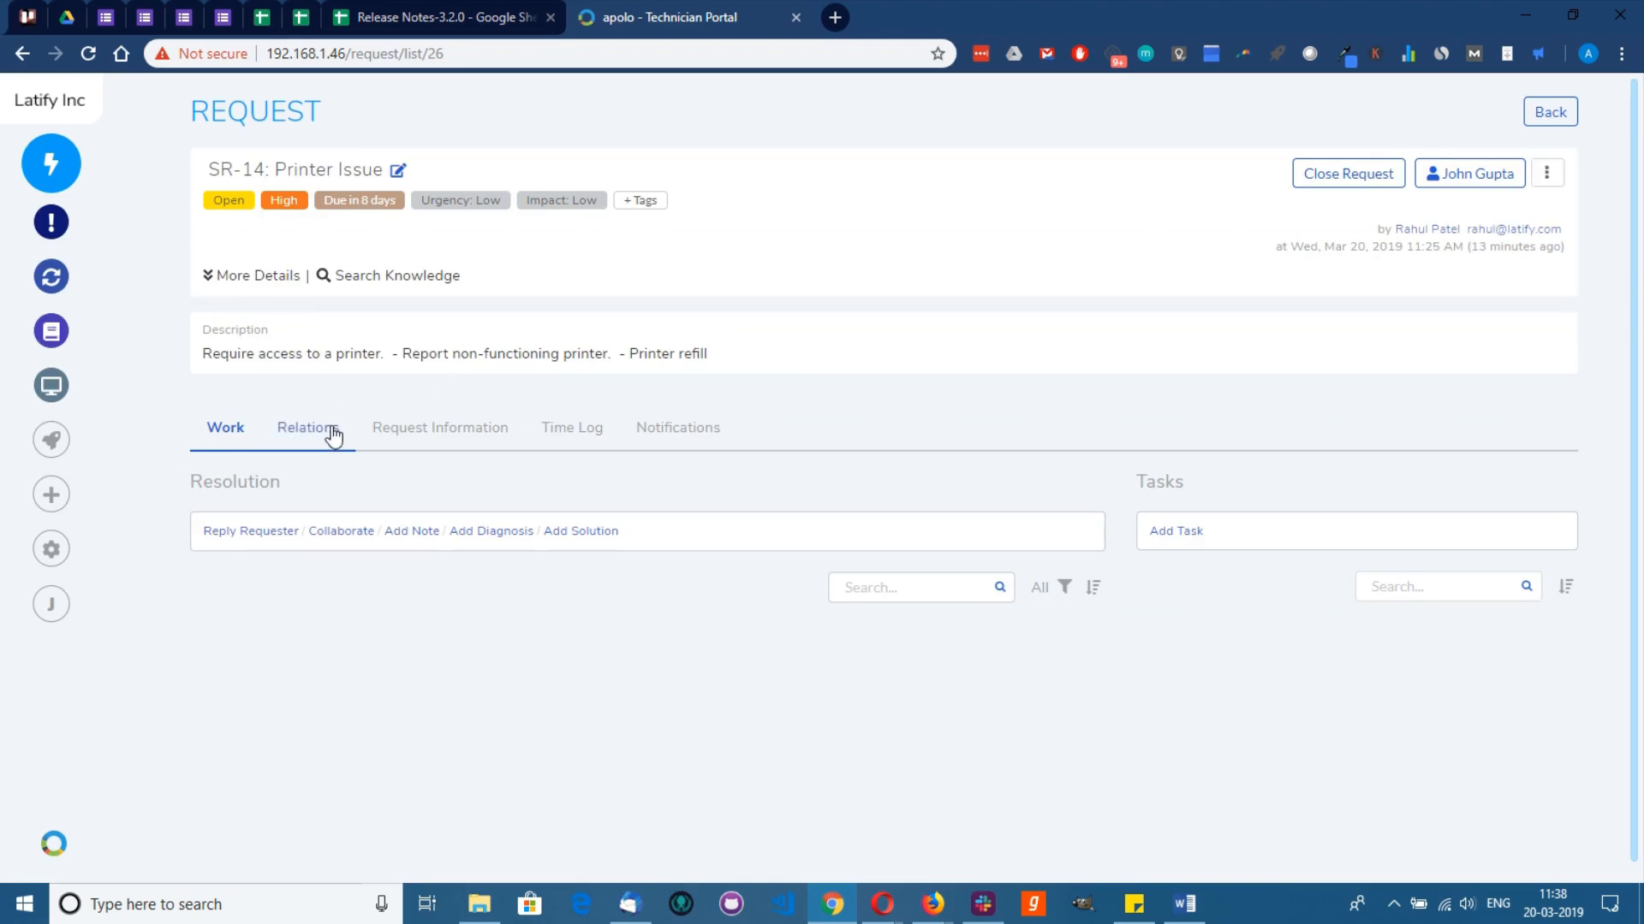
Step: Add an asset relation to SR-14 by filtering ID AST-1 and linking the HP LaserJet P2015dn
click(296, 429)
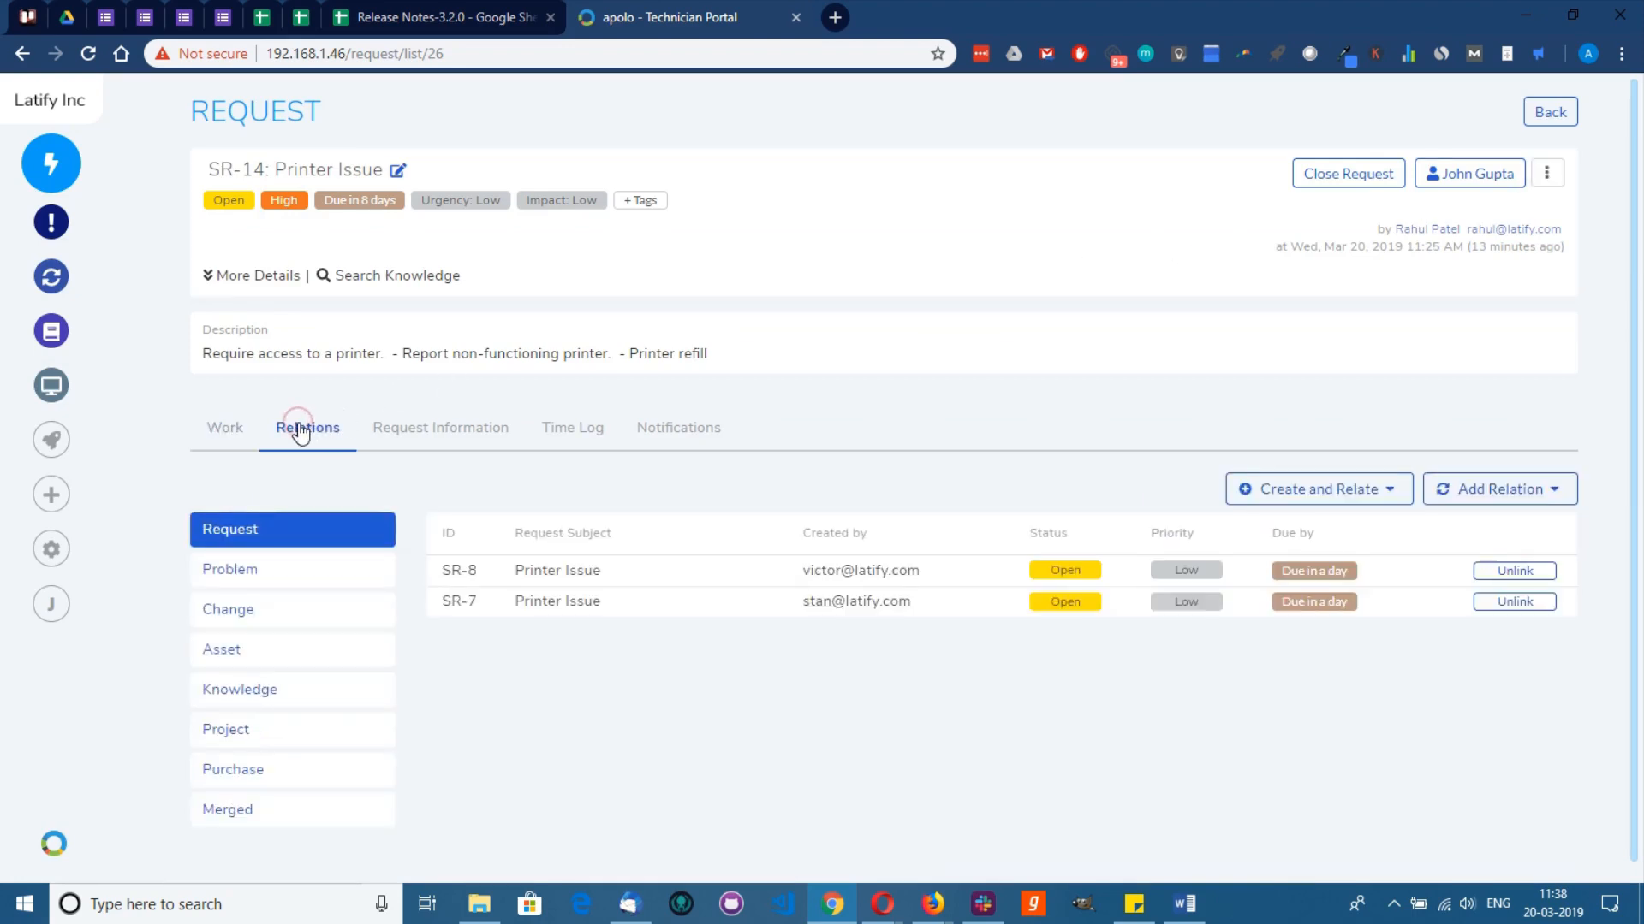
click(1513, 498)
click(1496, 683)
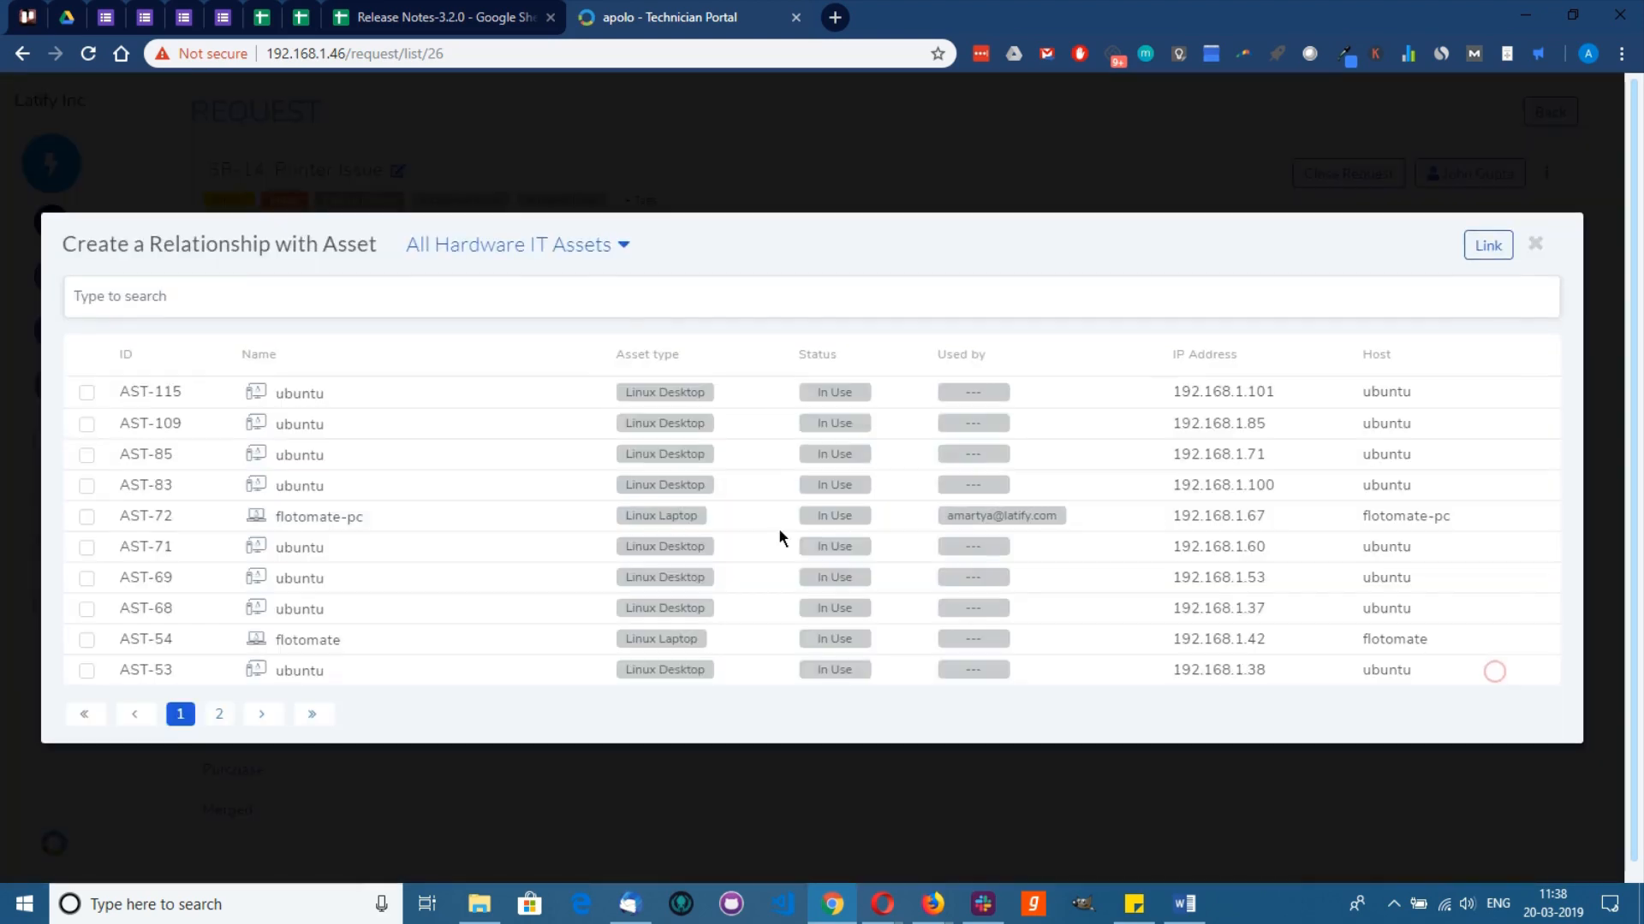
click(147, 294)
click(152, 339)
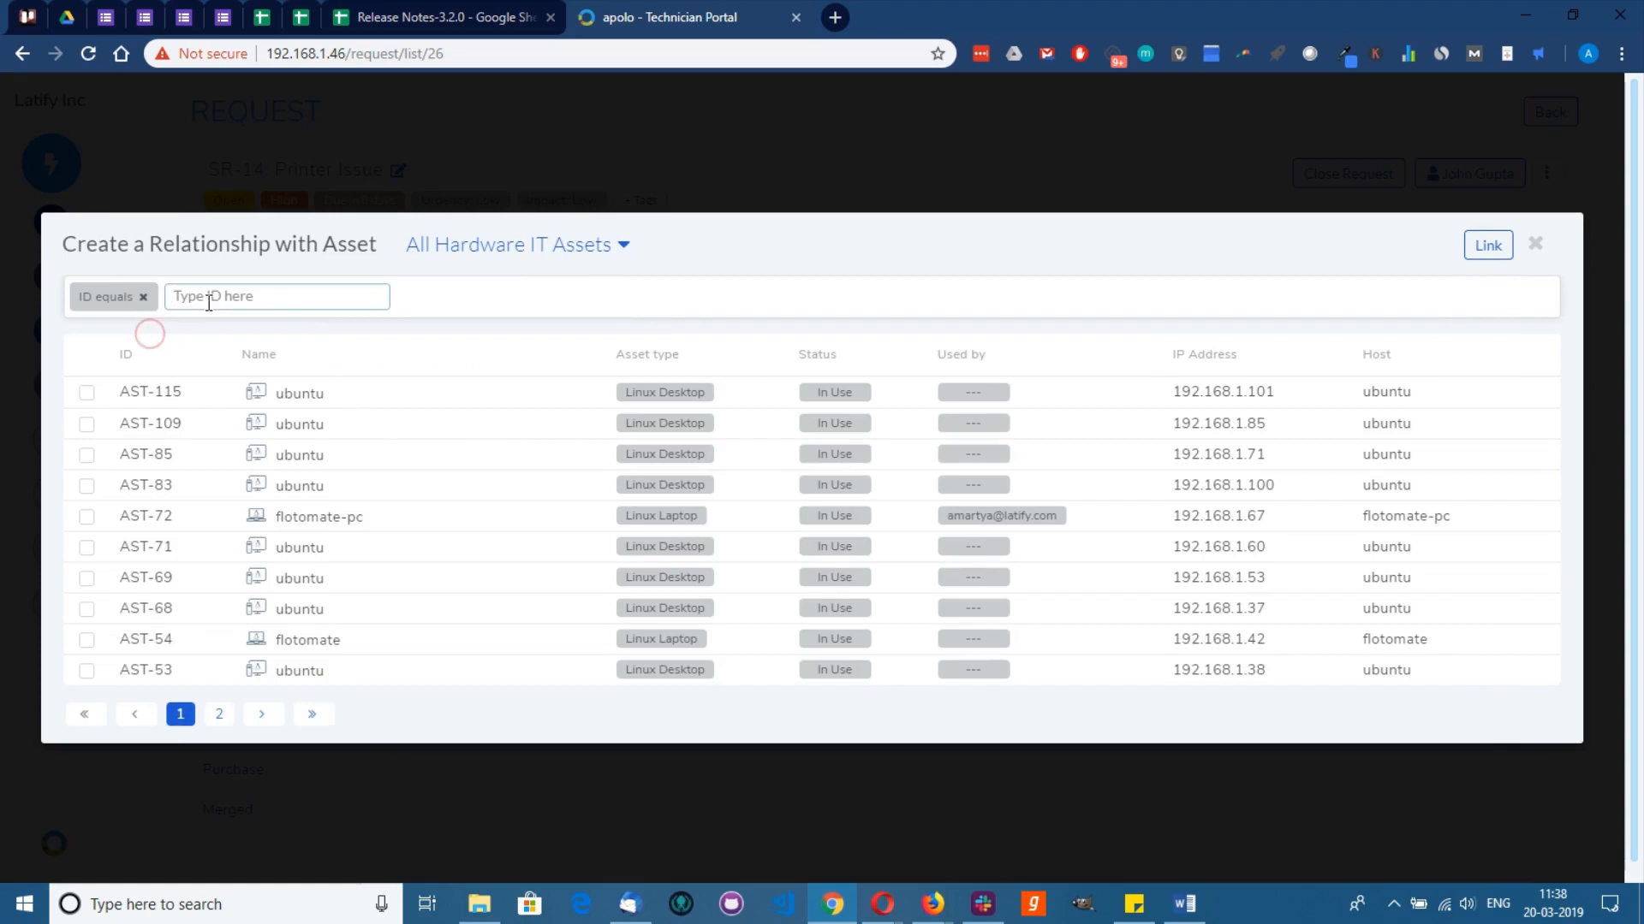
text(AST-1)
key(Return)
click(540, 554)
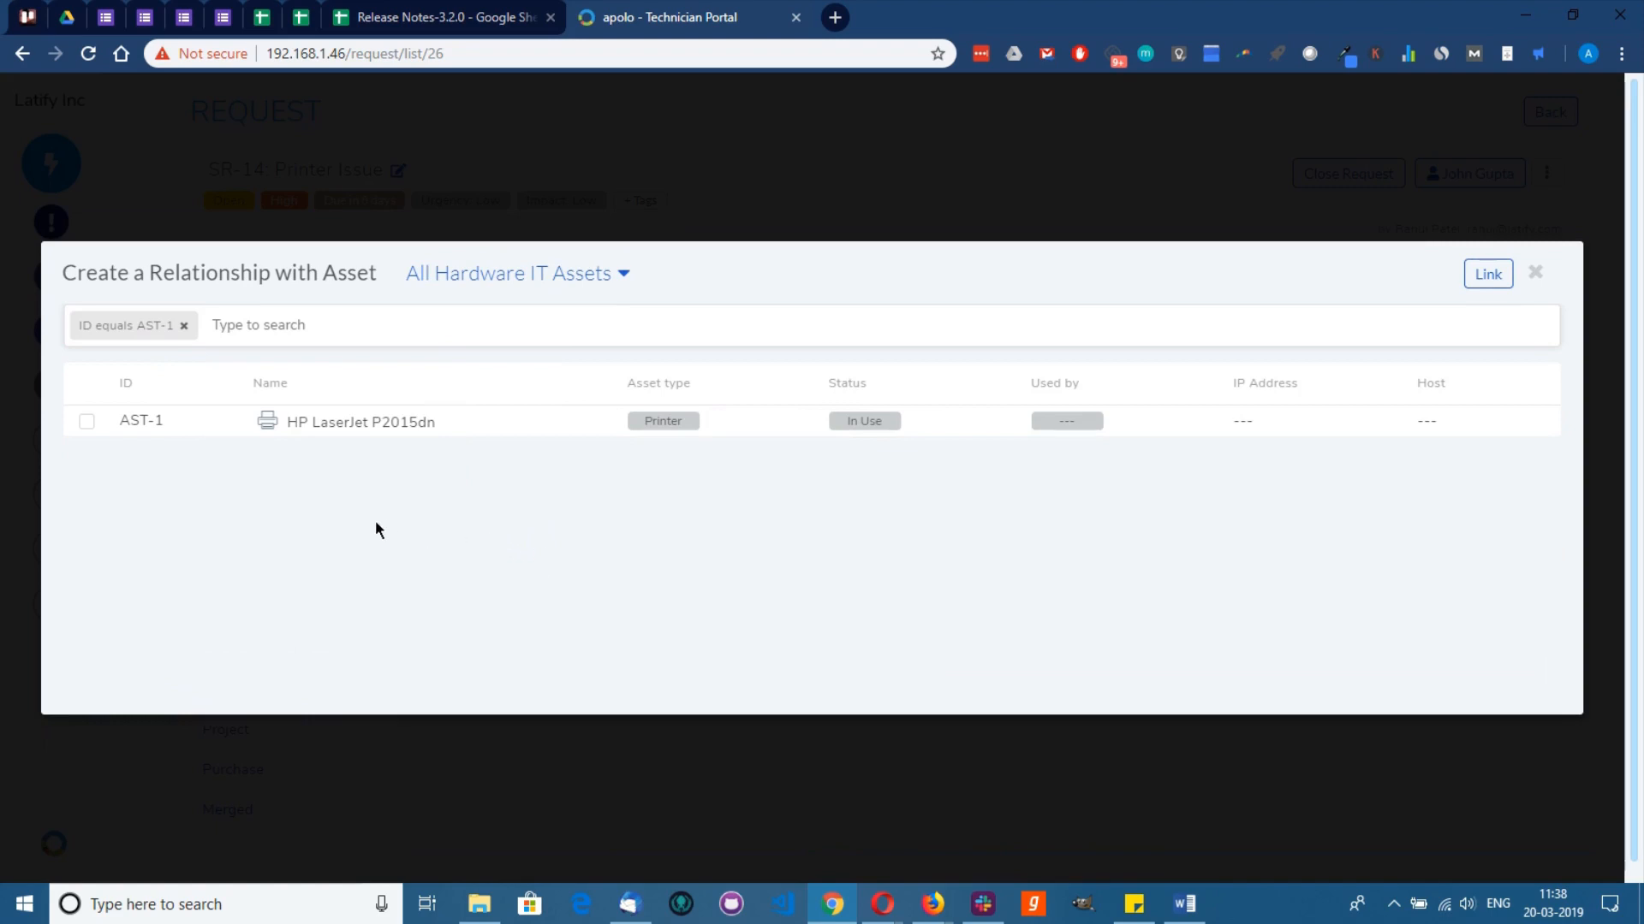
click(87, 421)
click(1491, 282)
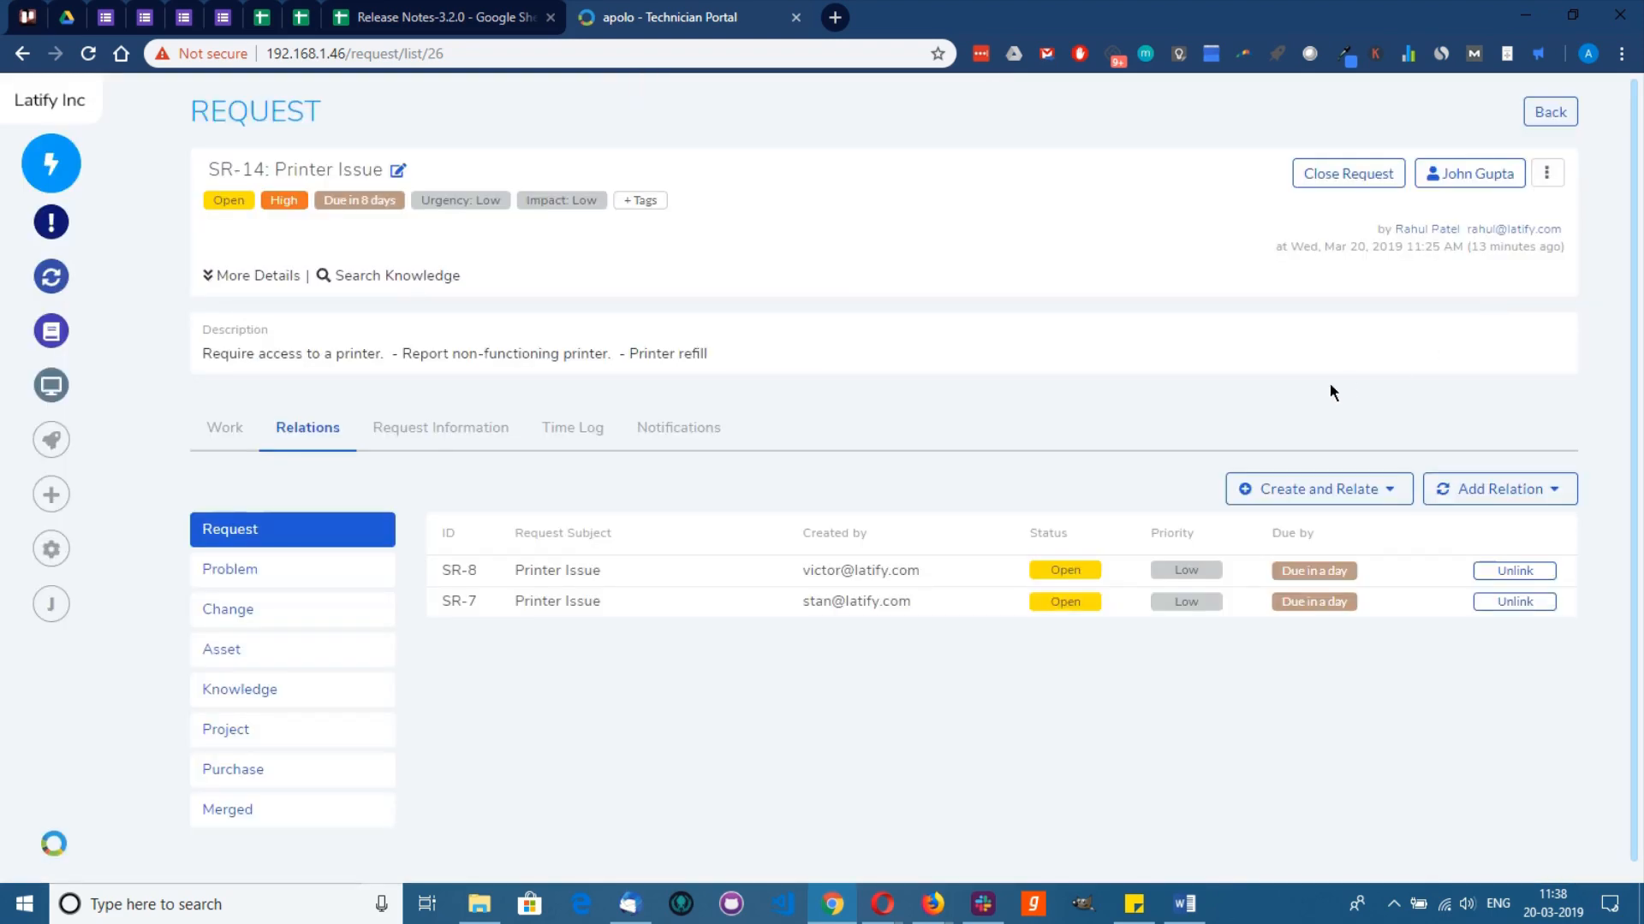
click(221, 649)
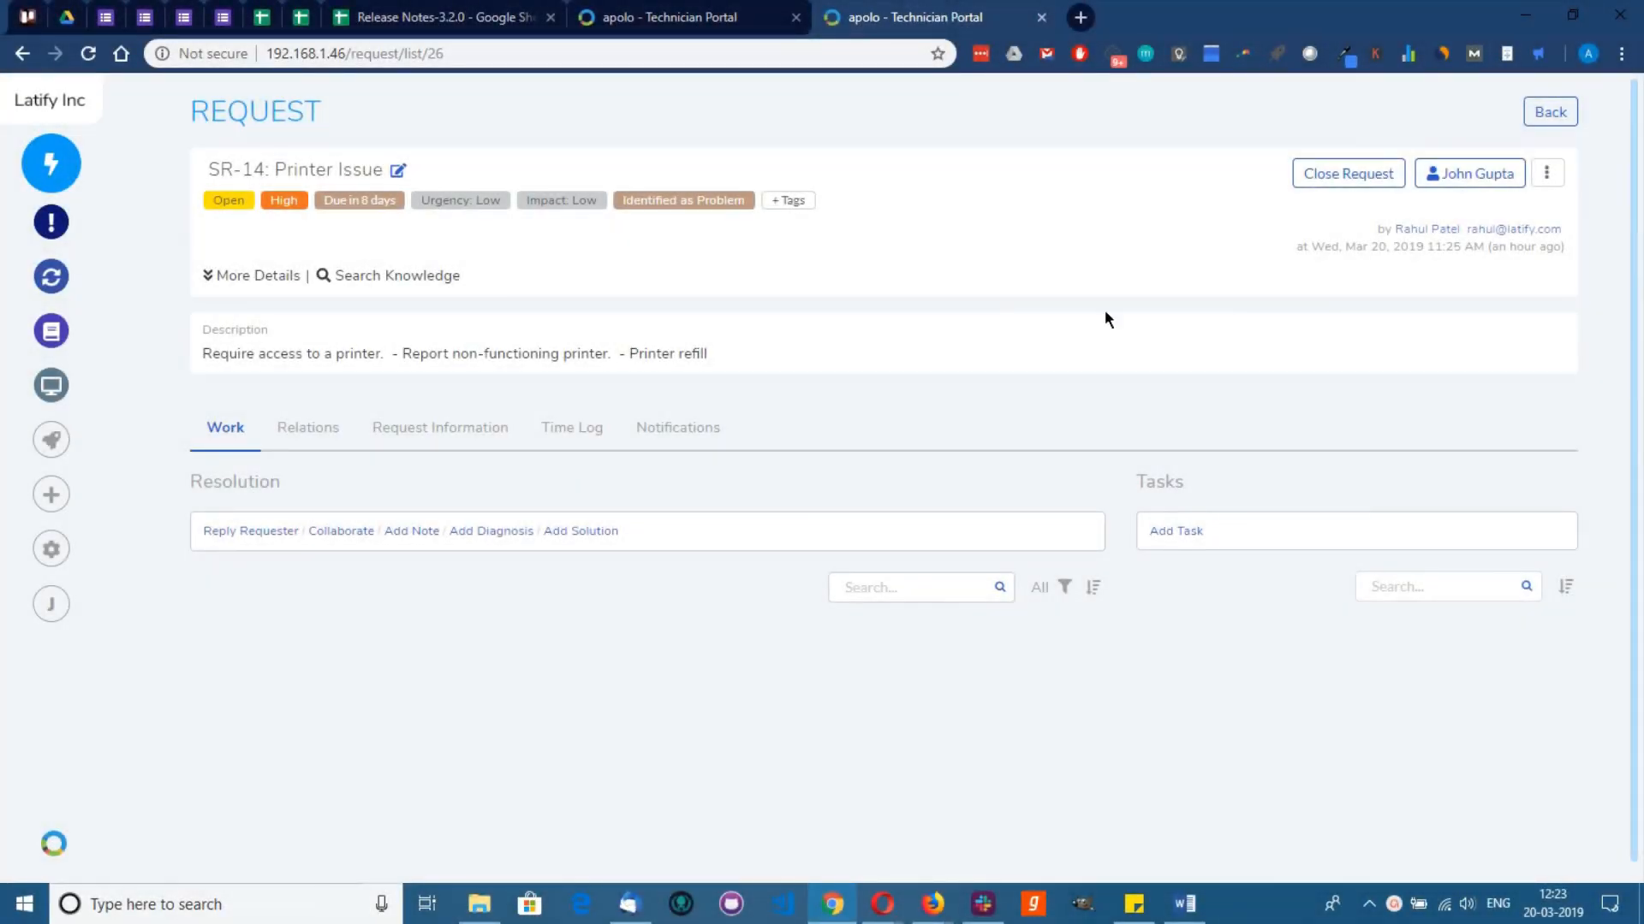
Step: Start task 'Check Printer AST-1' owned by the matching technician, with High priority
click(1161, 533)
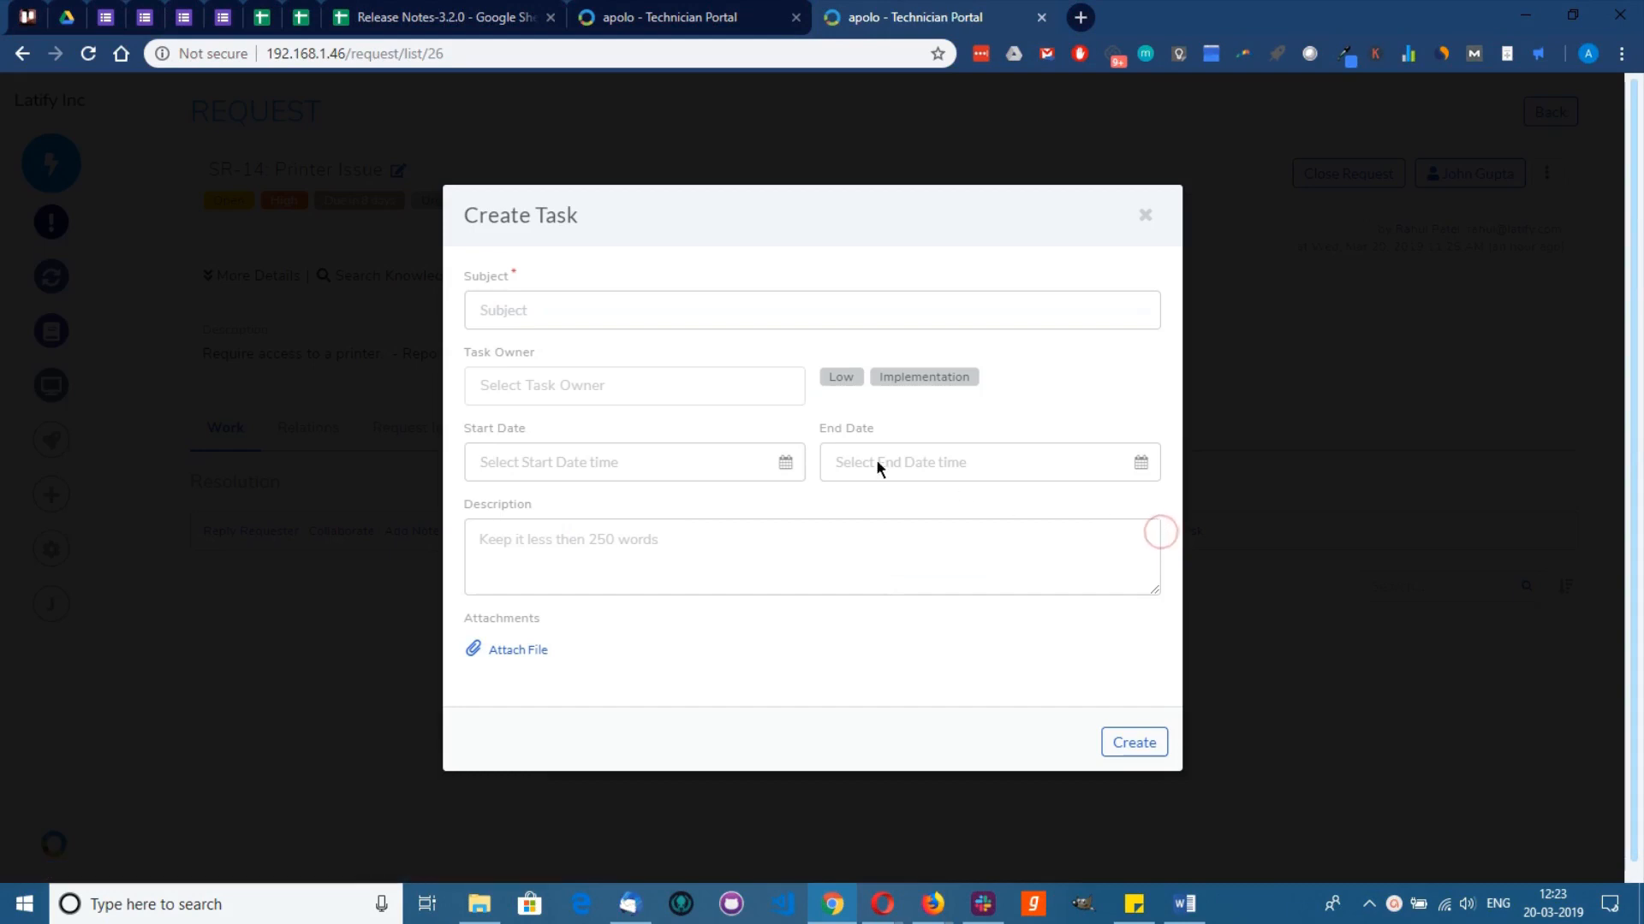
click(559, 318)
text(Check Printer AST-1)
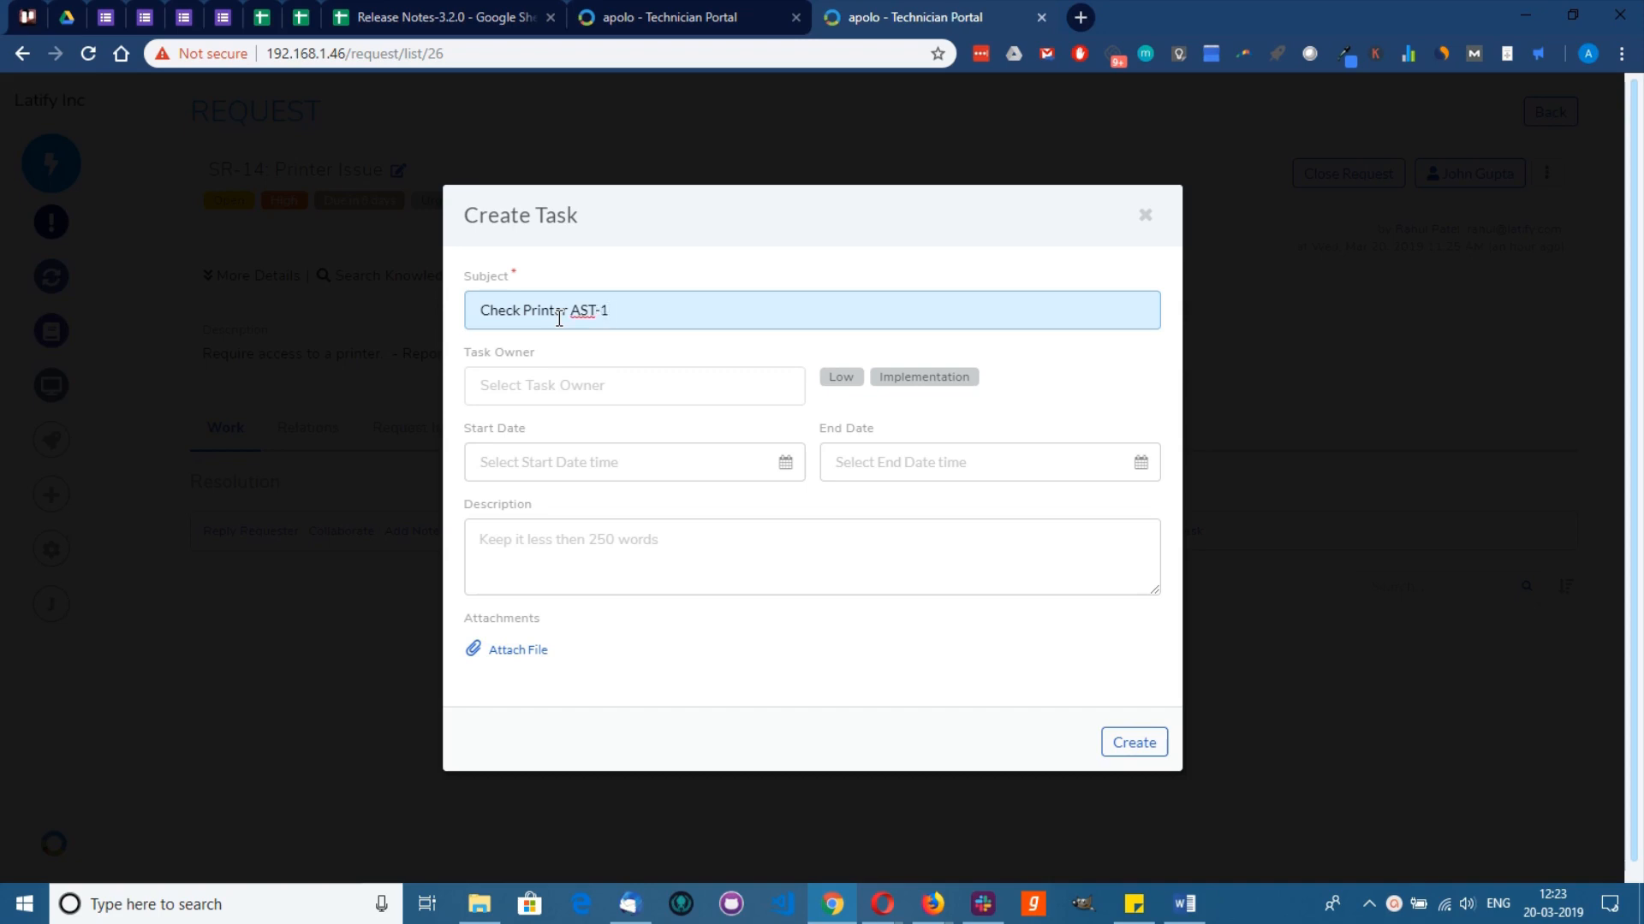
click(572, 386)
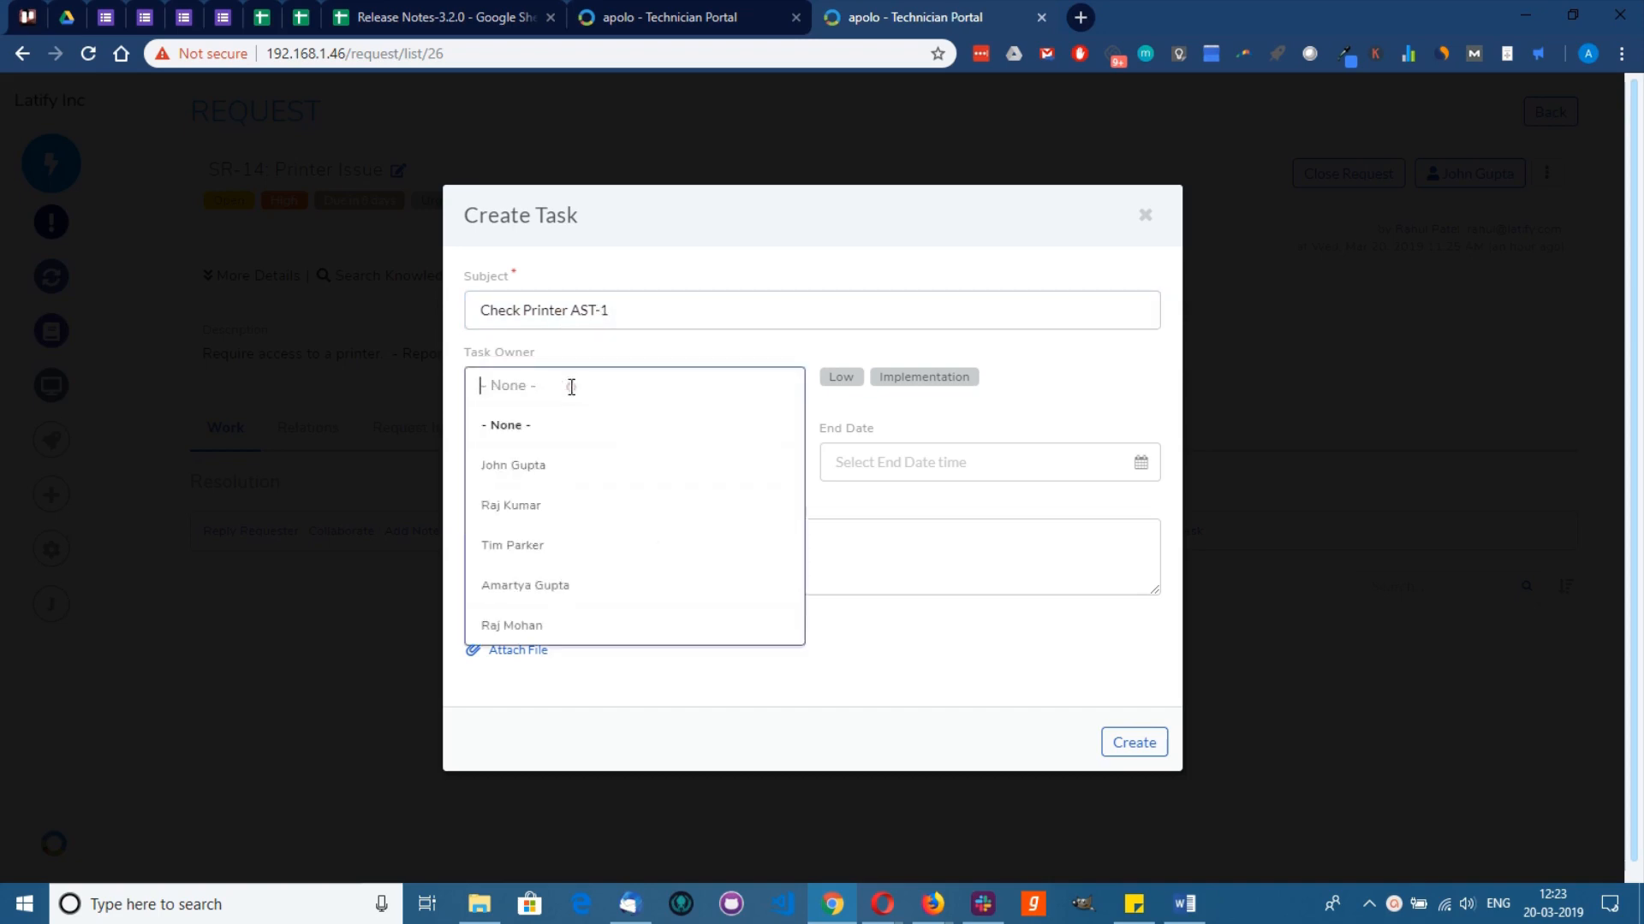
text(raj)
click(563, 465)
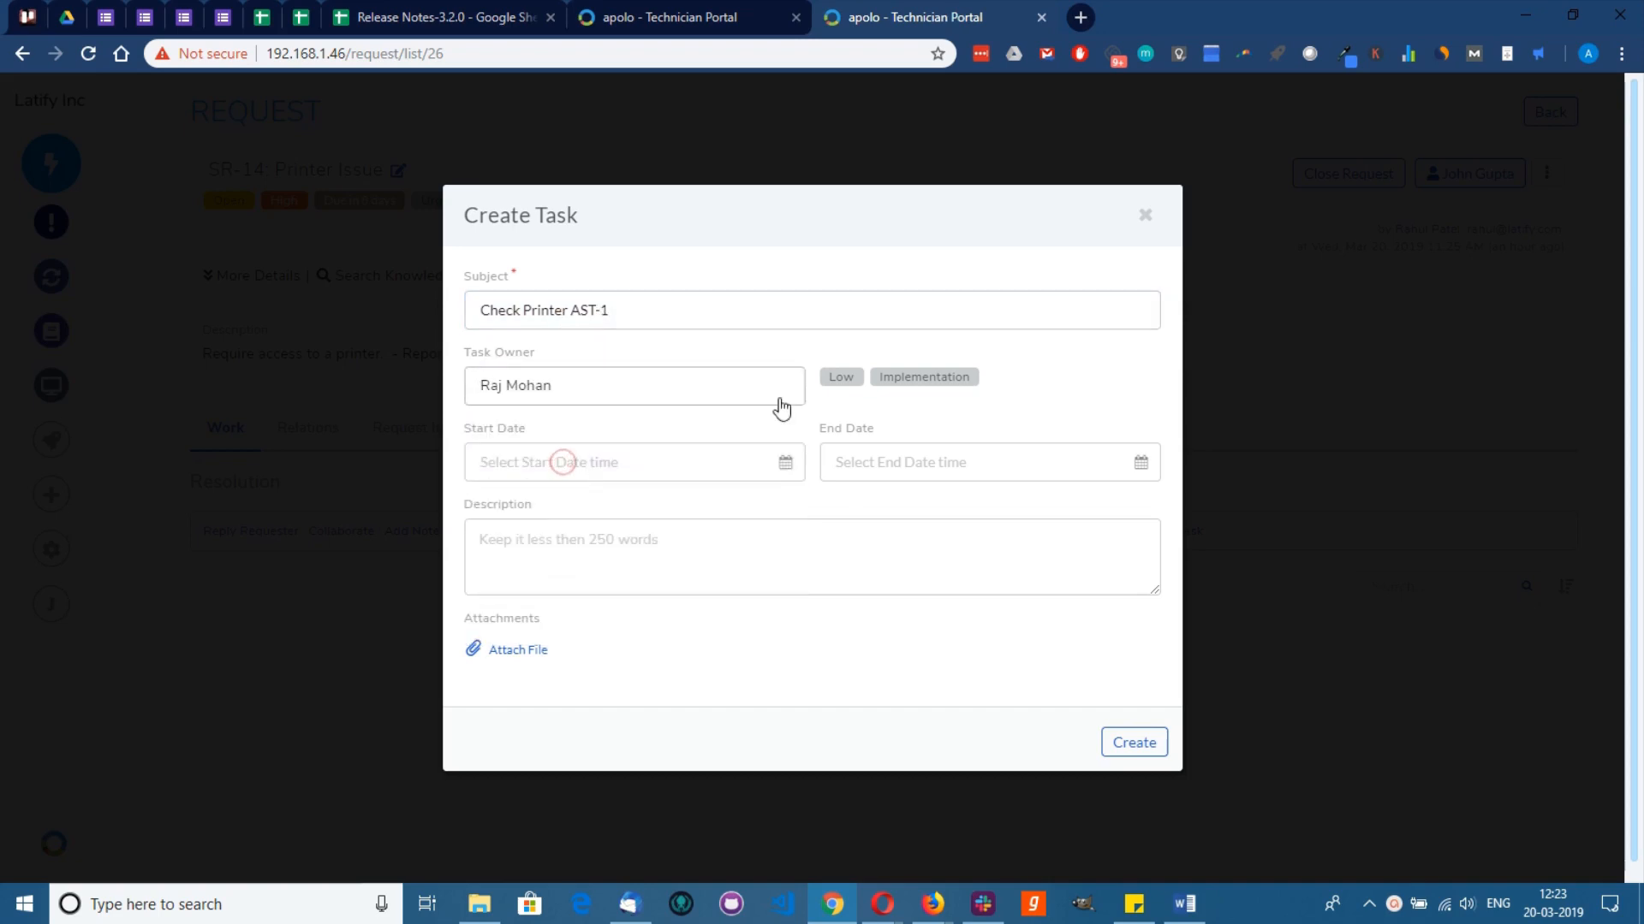
click(835, 377)
click(850, 513)
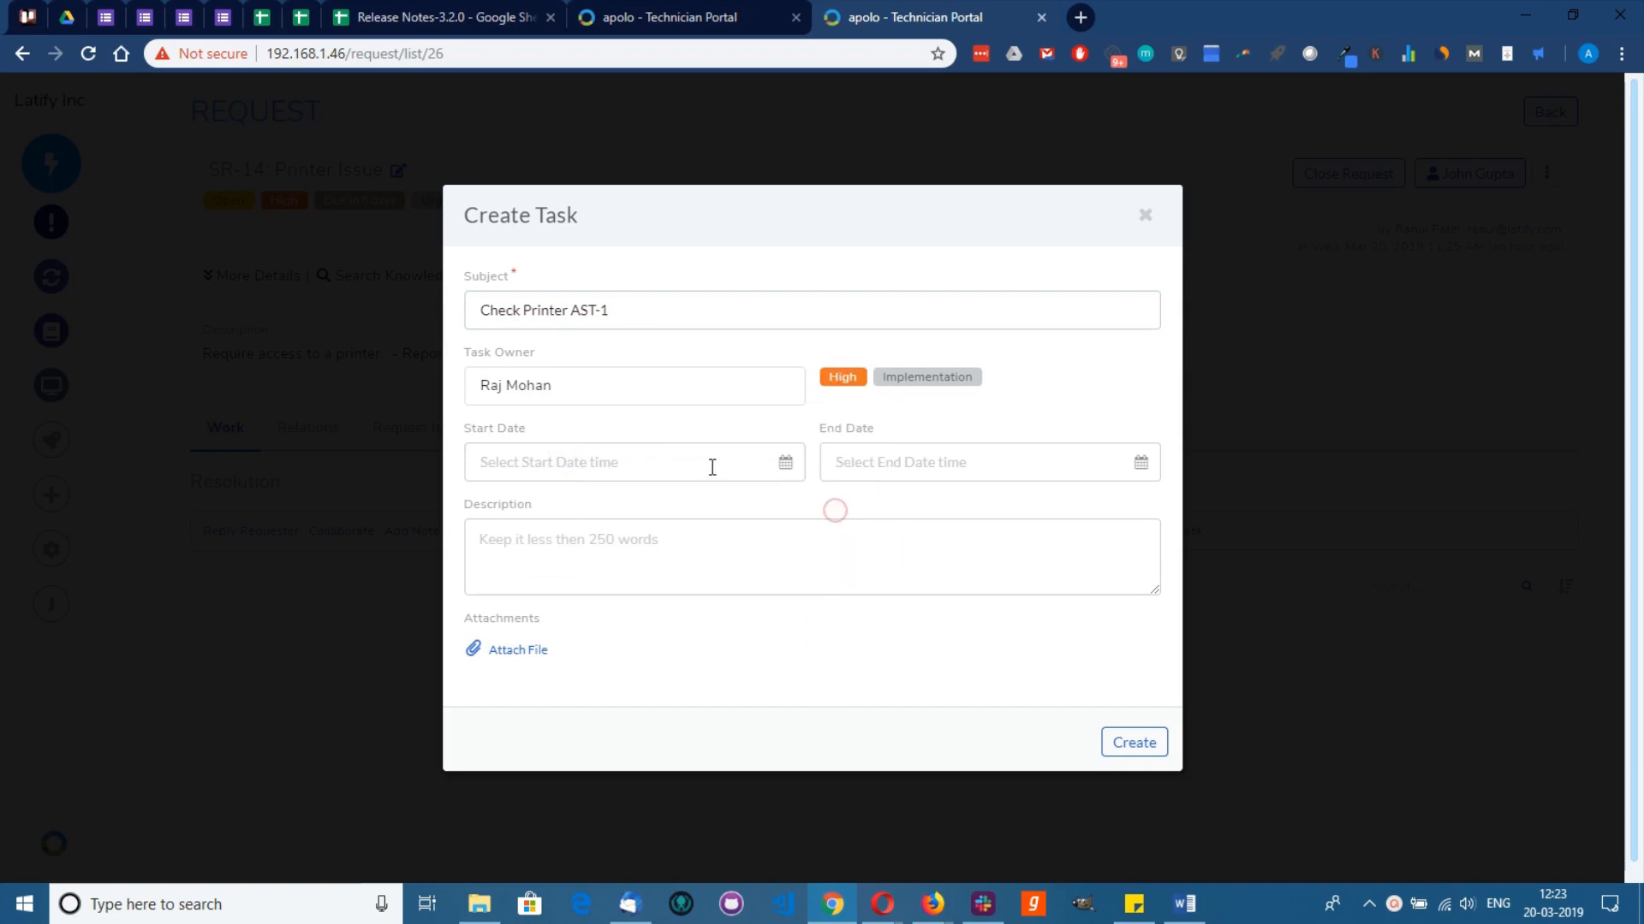
Step: Schedule the task Mar 22 to Mar 23, describe the printer's Finance location, and create it
click(712, 462)
click(707, 657)
click(568, 779)
click(946, 462)
click(1099, 657)
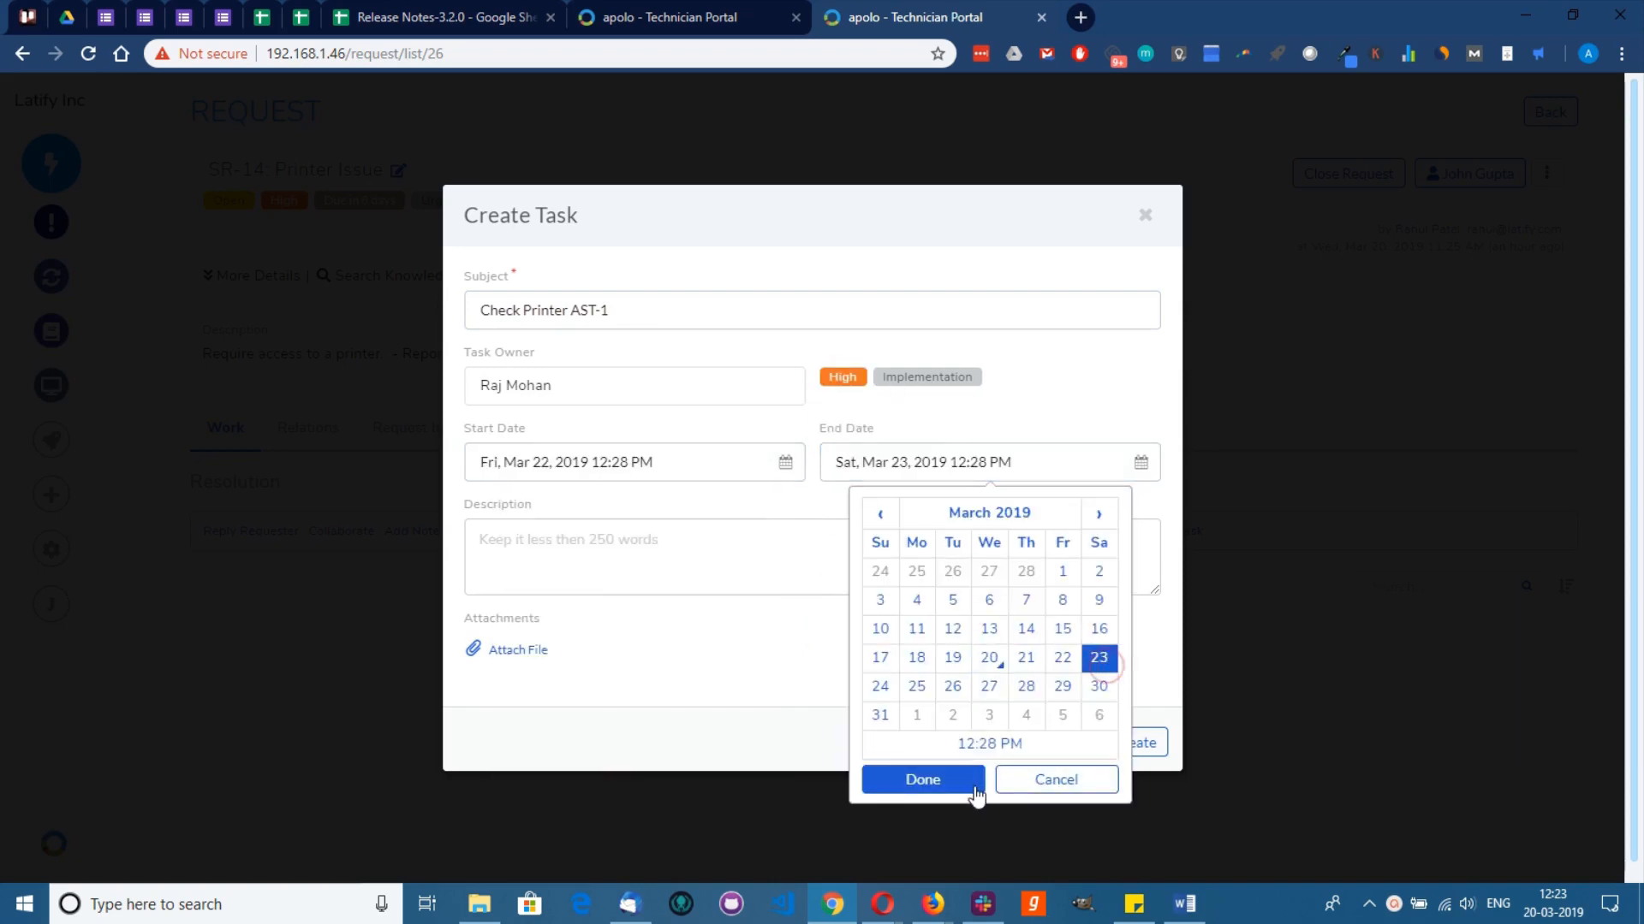
click(923, 779)
click(589, 528)
text(The printer is in the fiance department.)
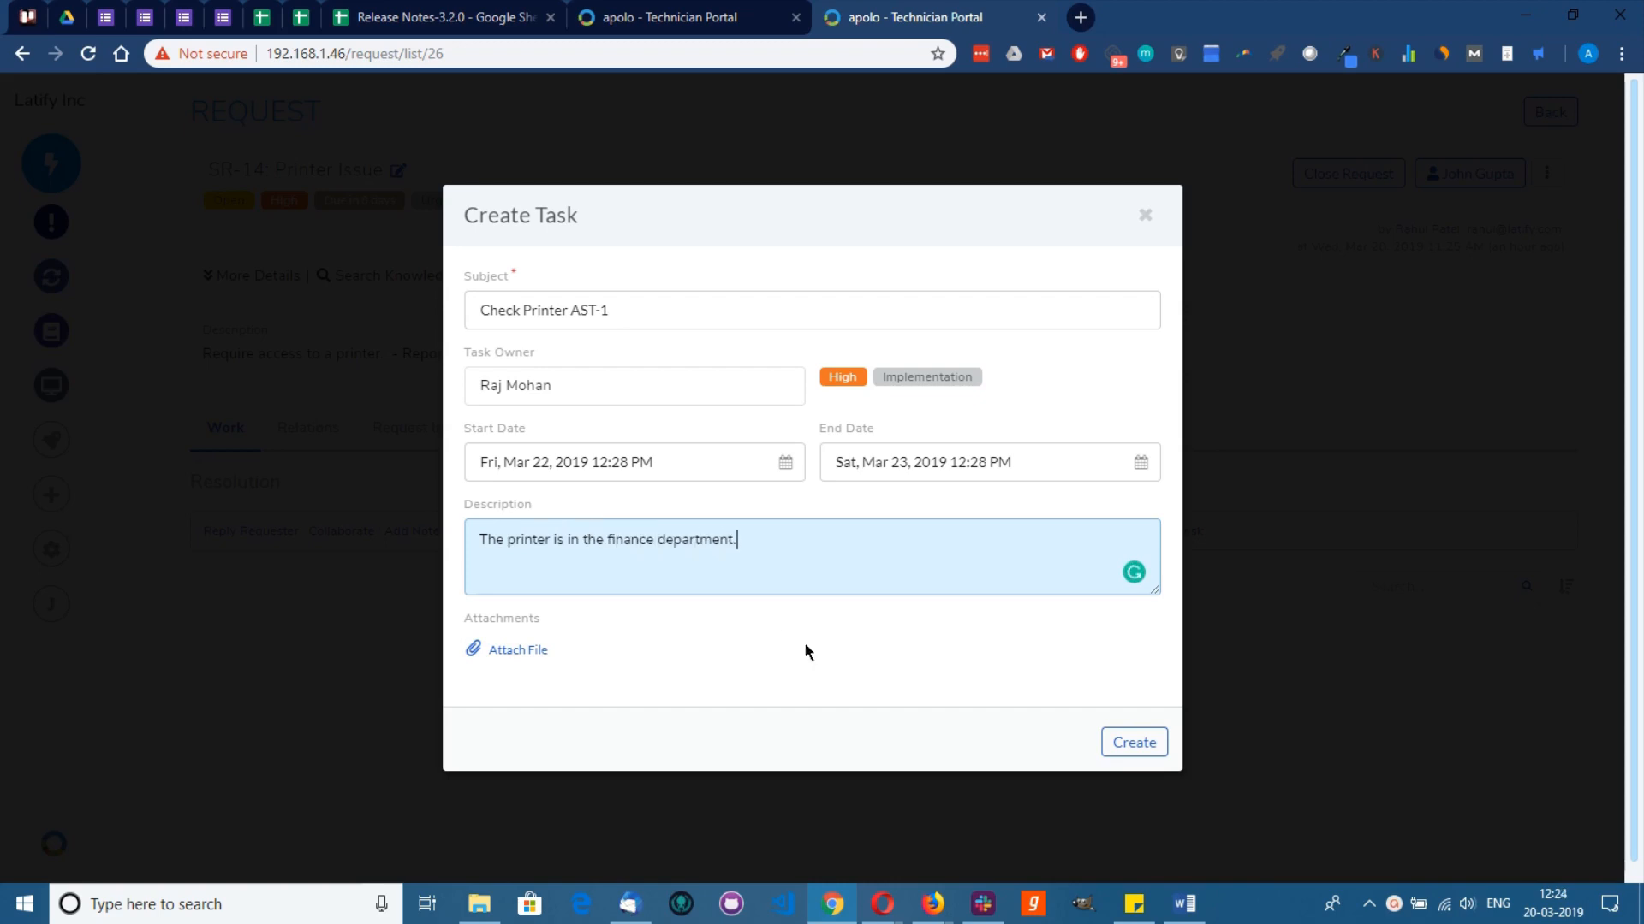
click(1119, 742)
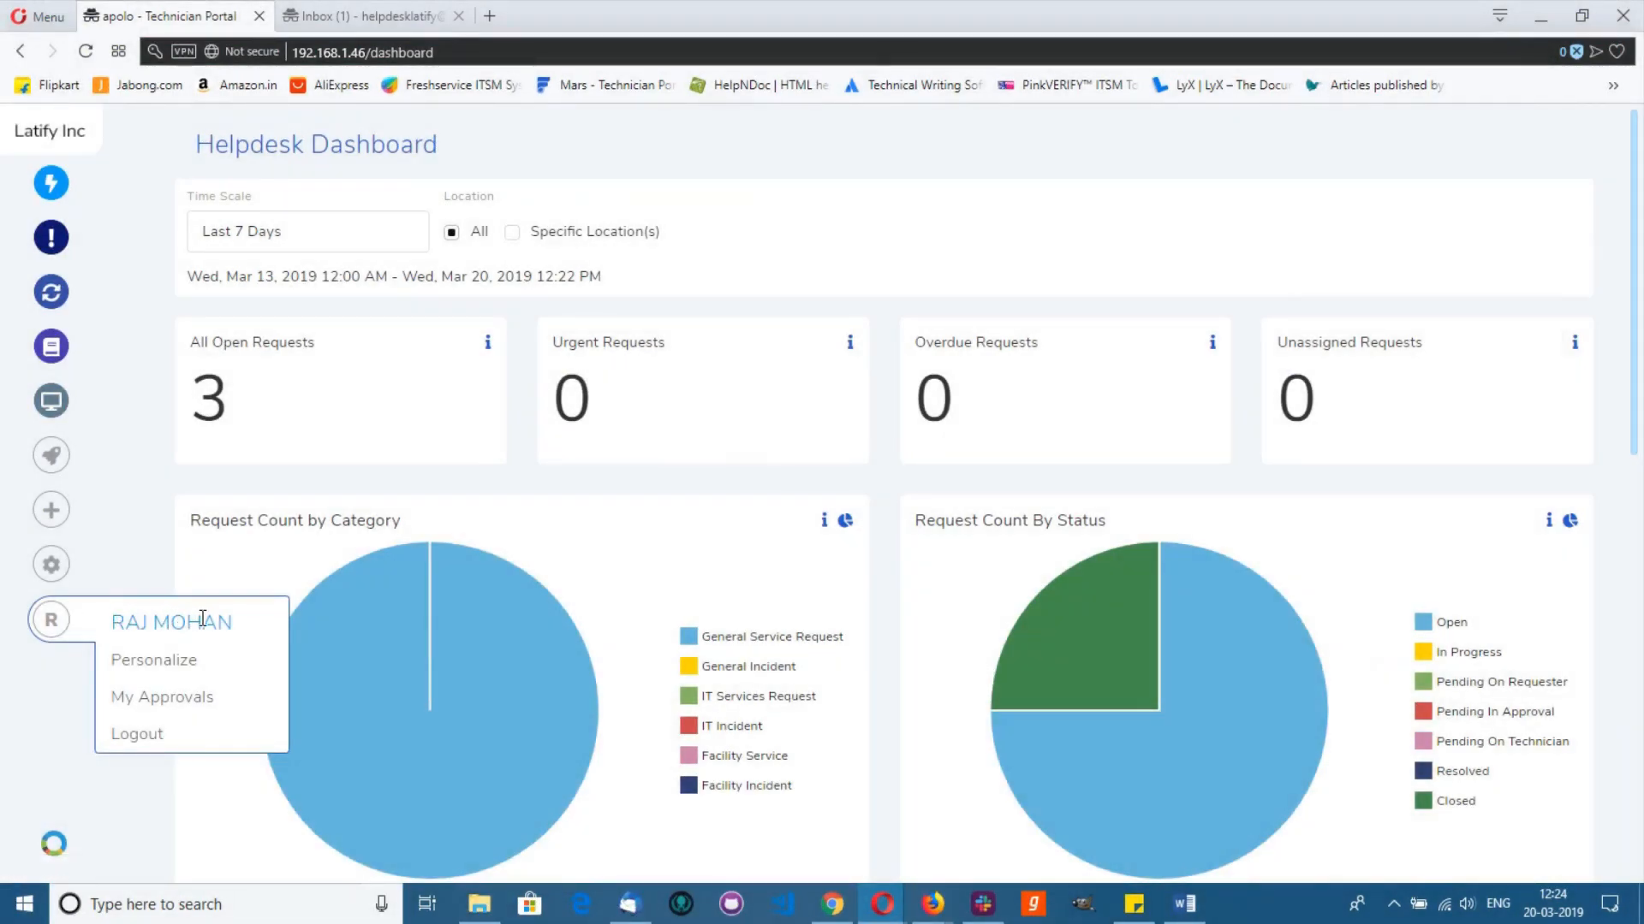
click(336, 15)
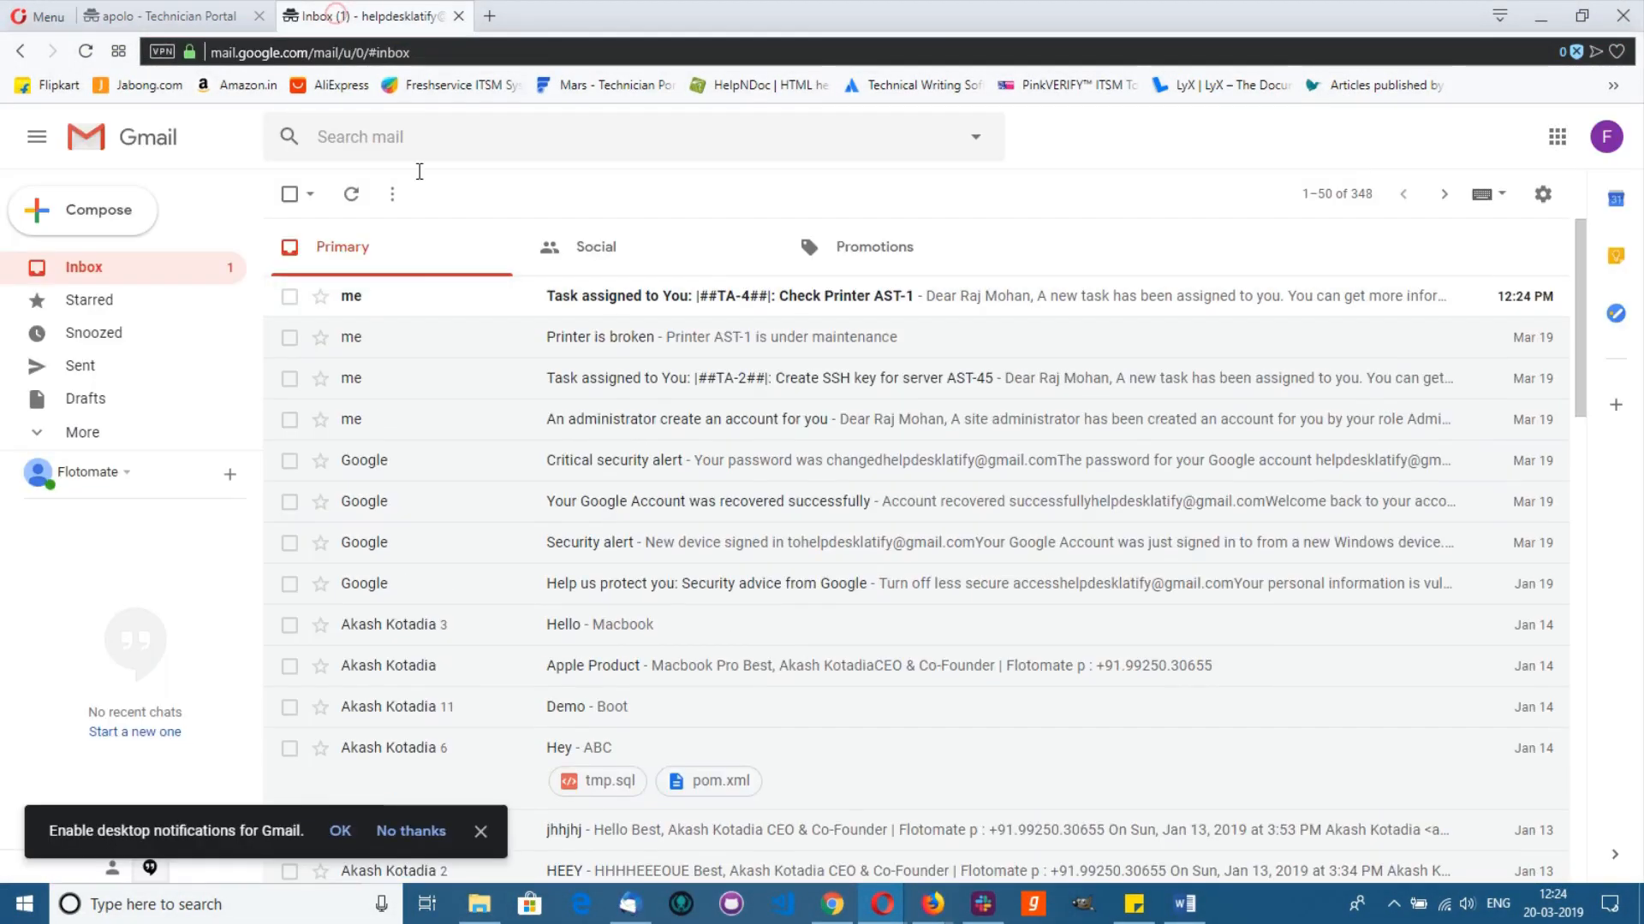
click(571, 297)
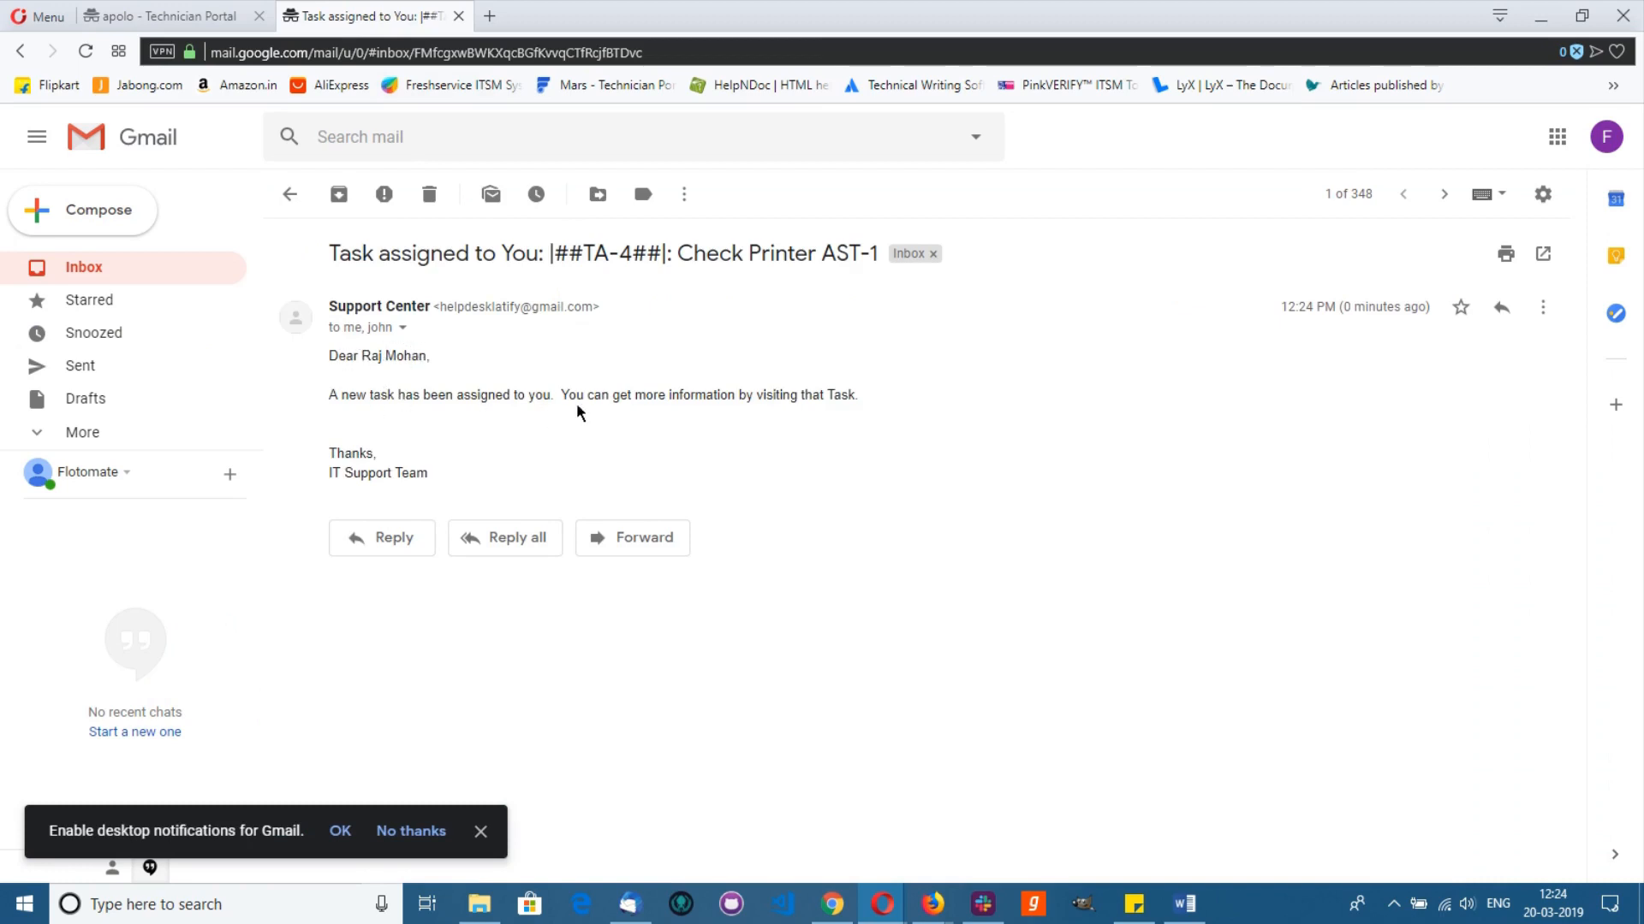
click(189, 17)
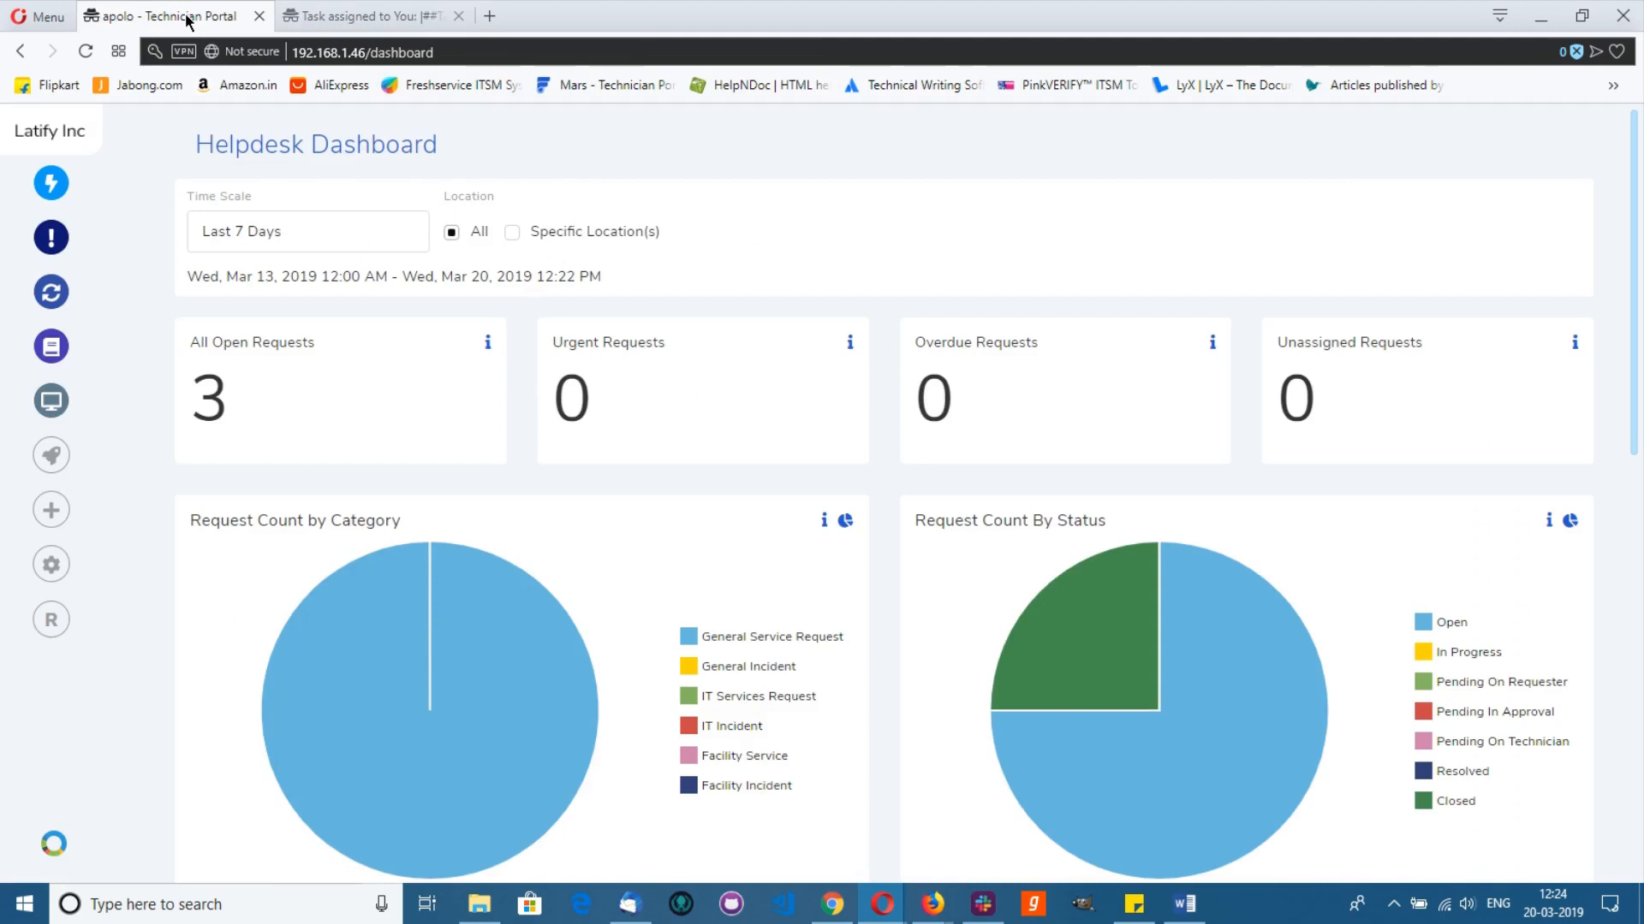
Step: Open task TA-4 from the My Tasks list
click(55, 461)
click(594, 719)
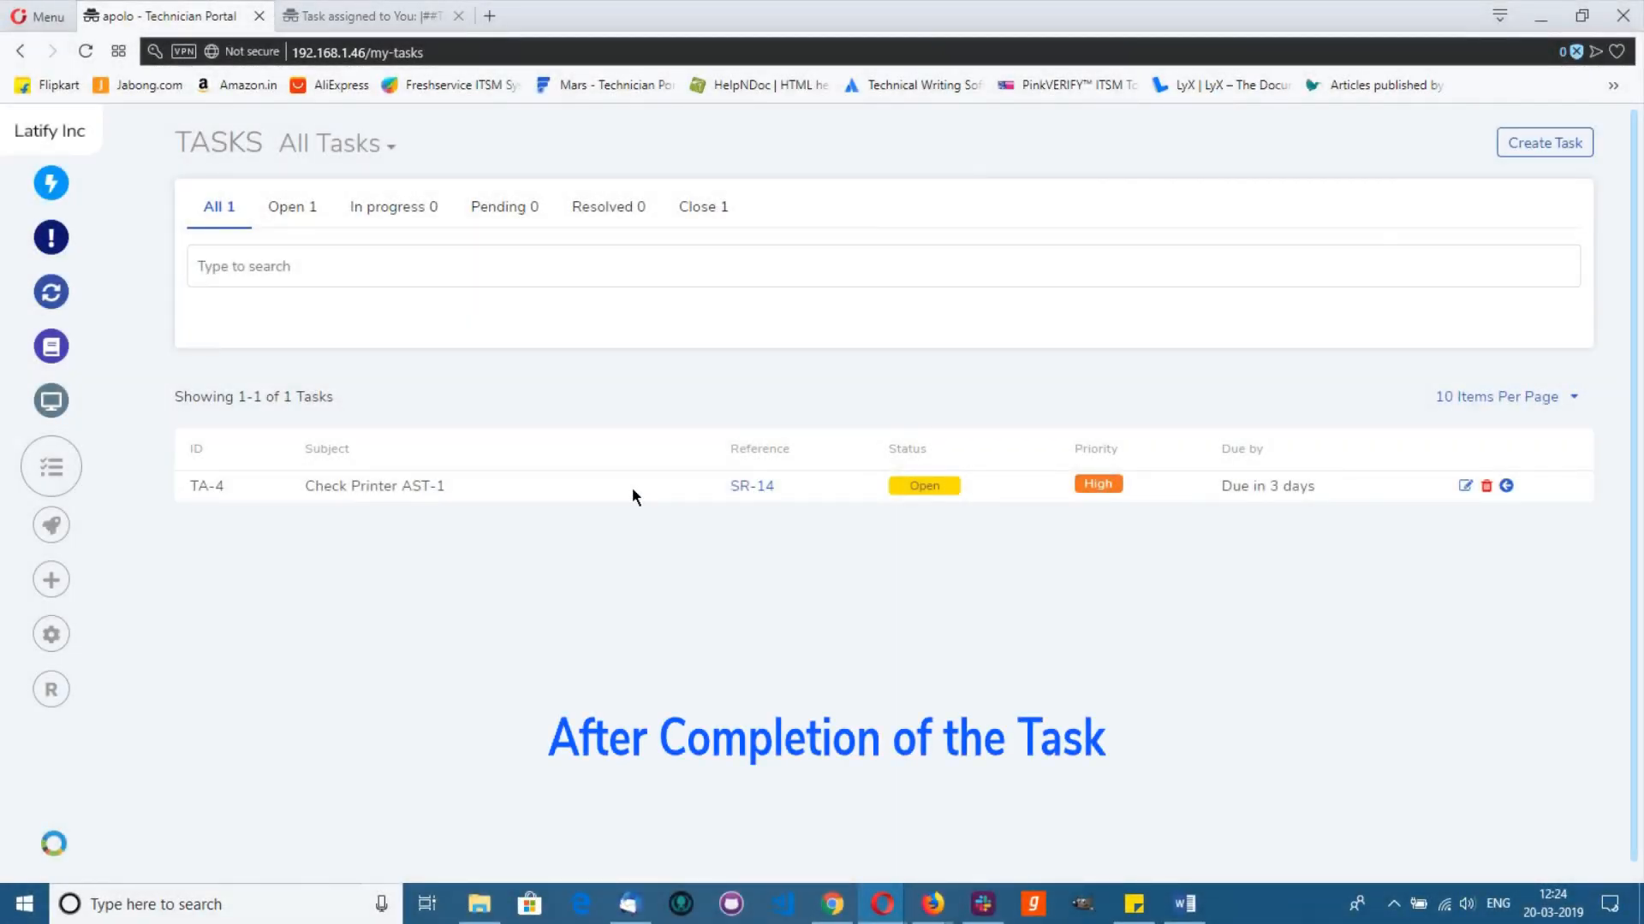
click(1505, 485)
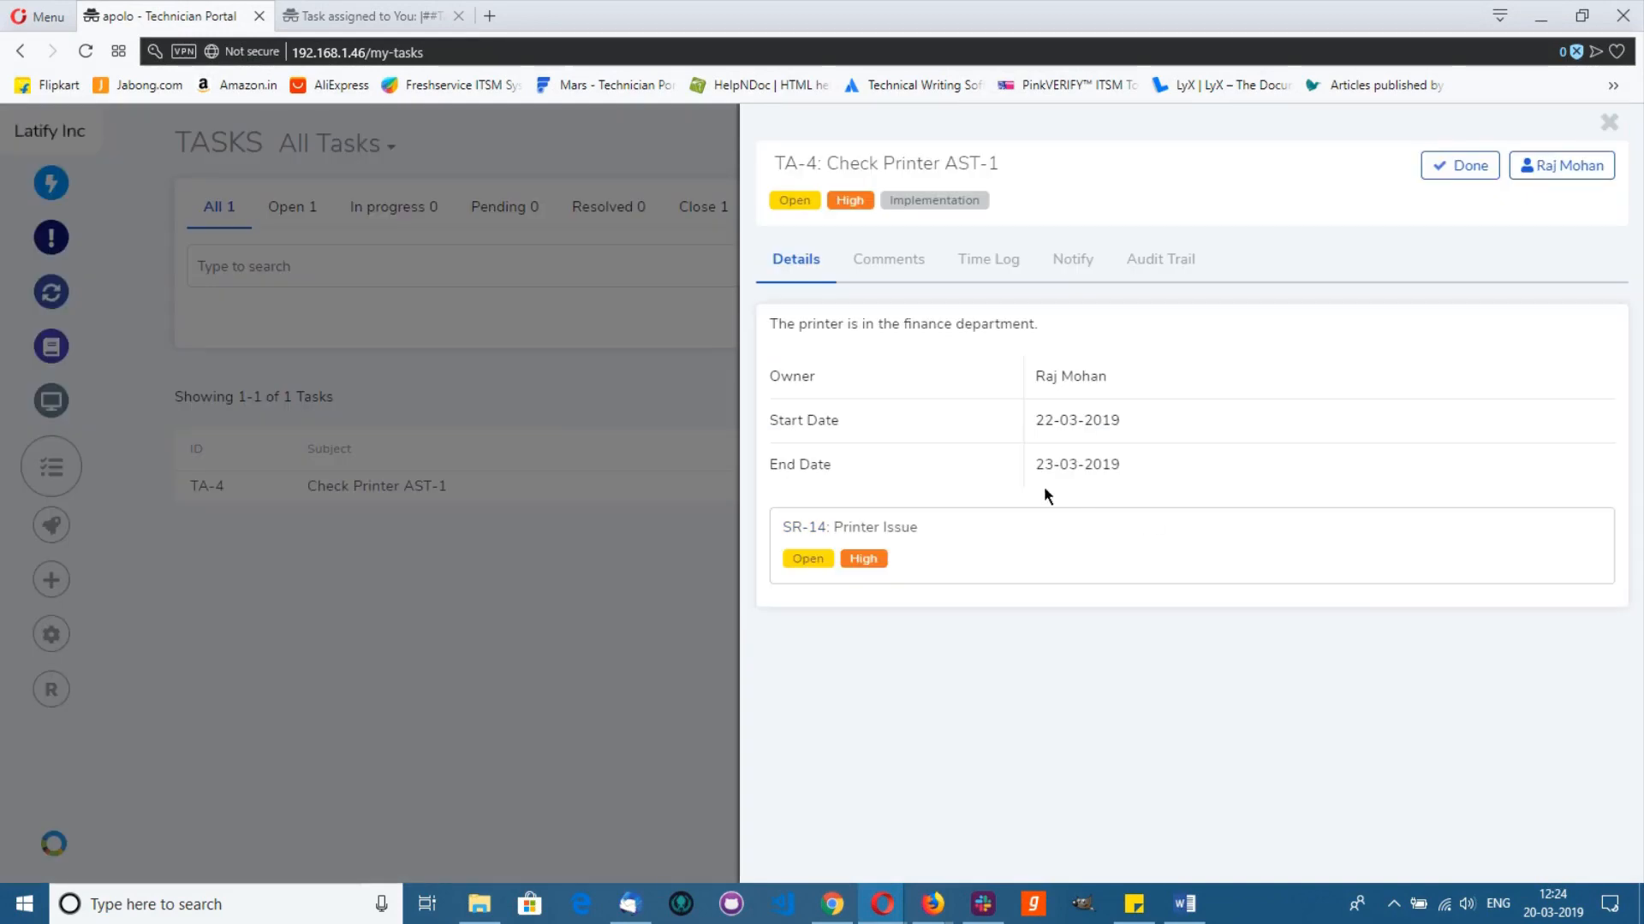
Step: Comment 'The formatter board of the printer has malfunctioned.' on TA-4 and mark it done
click(888, 261)
click(844, 361)
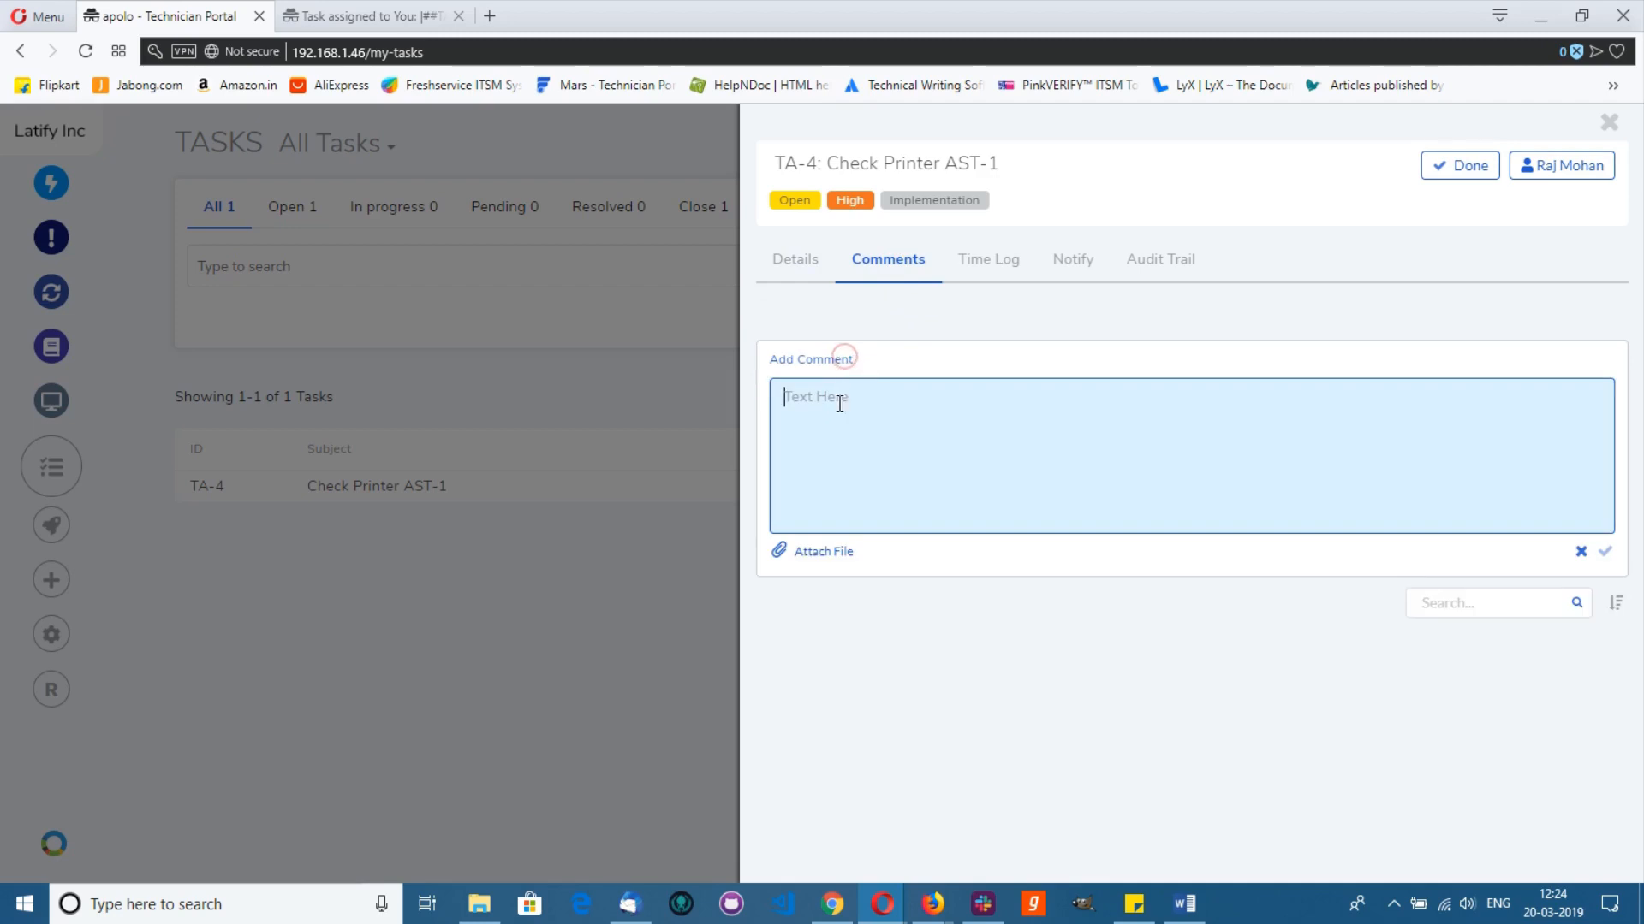
click(838, 403)
click(839, 405)
click(845, 438)
text(The formatter board of the printer h)
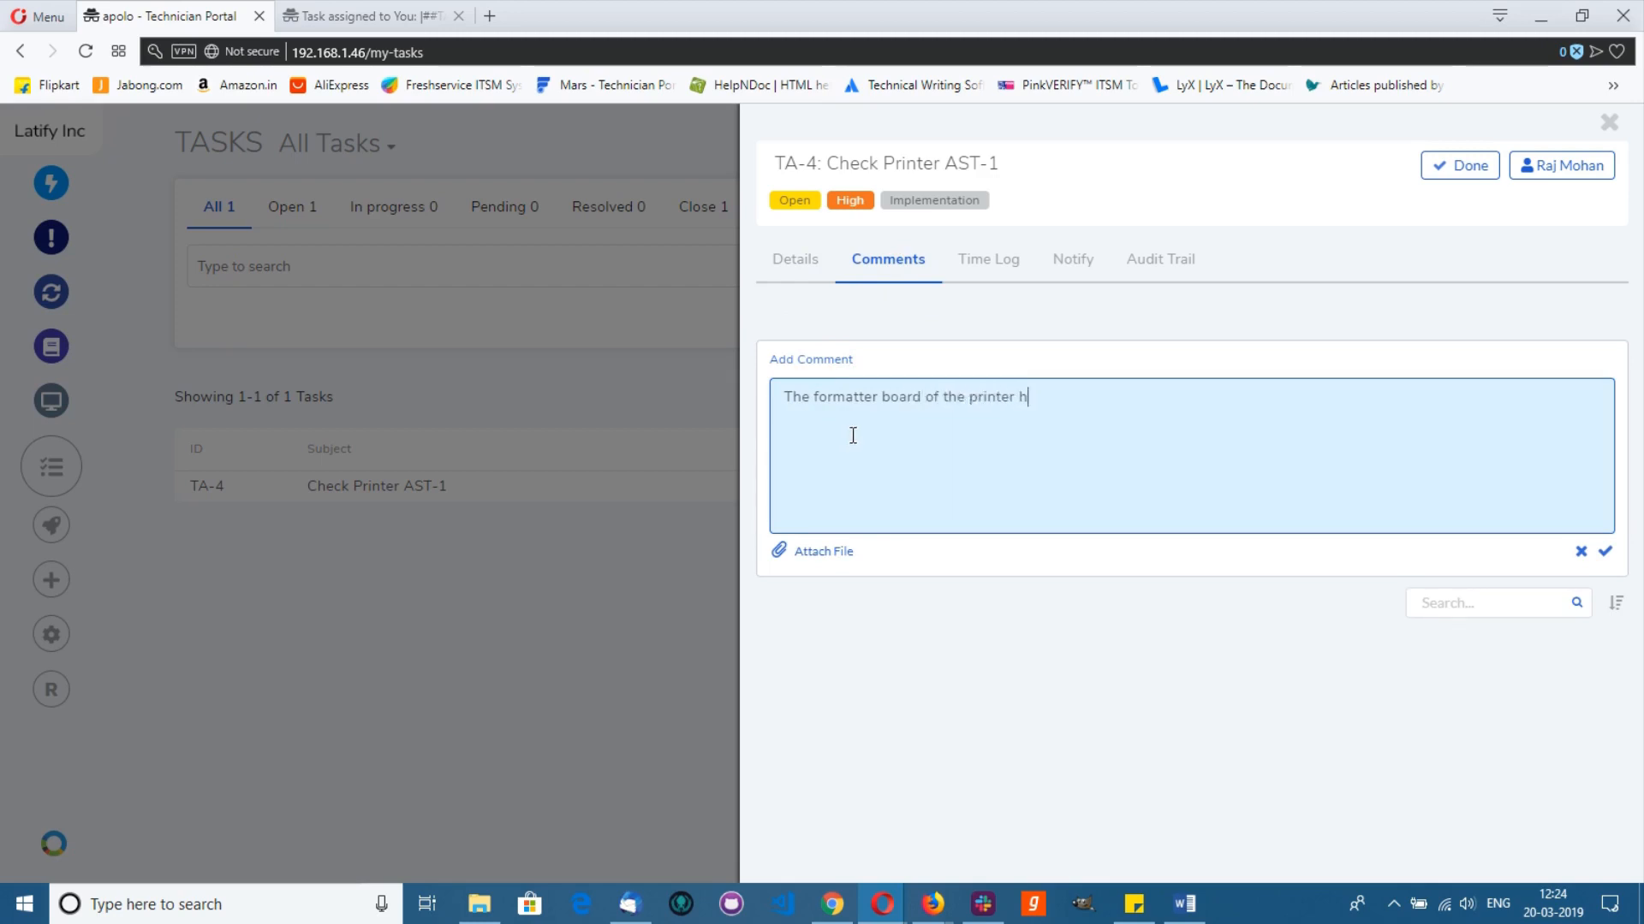
text(as malfunctioned.)
click(1606, 552)
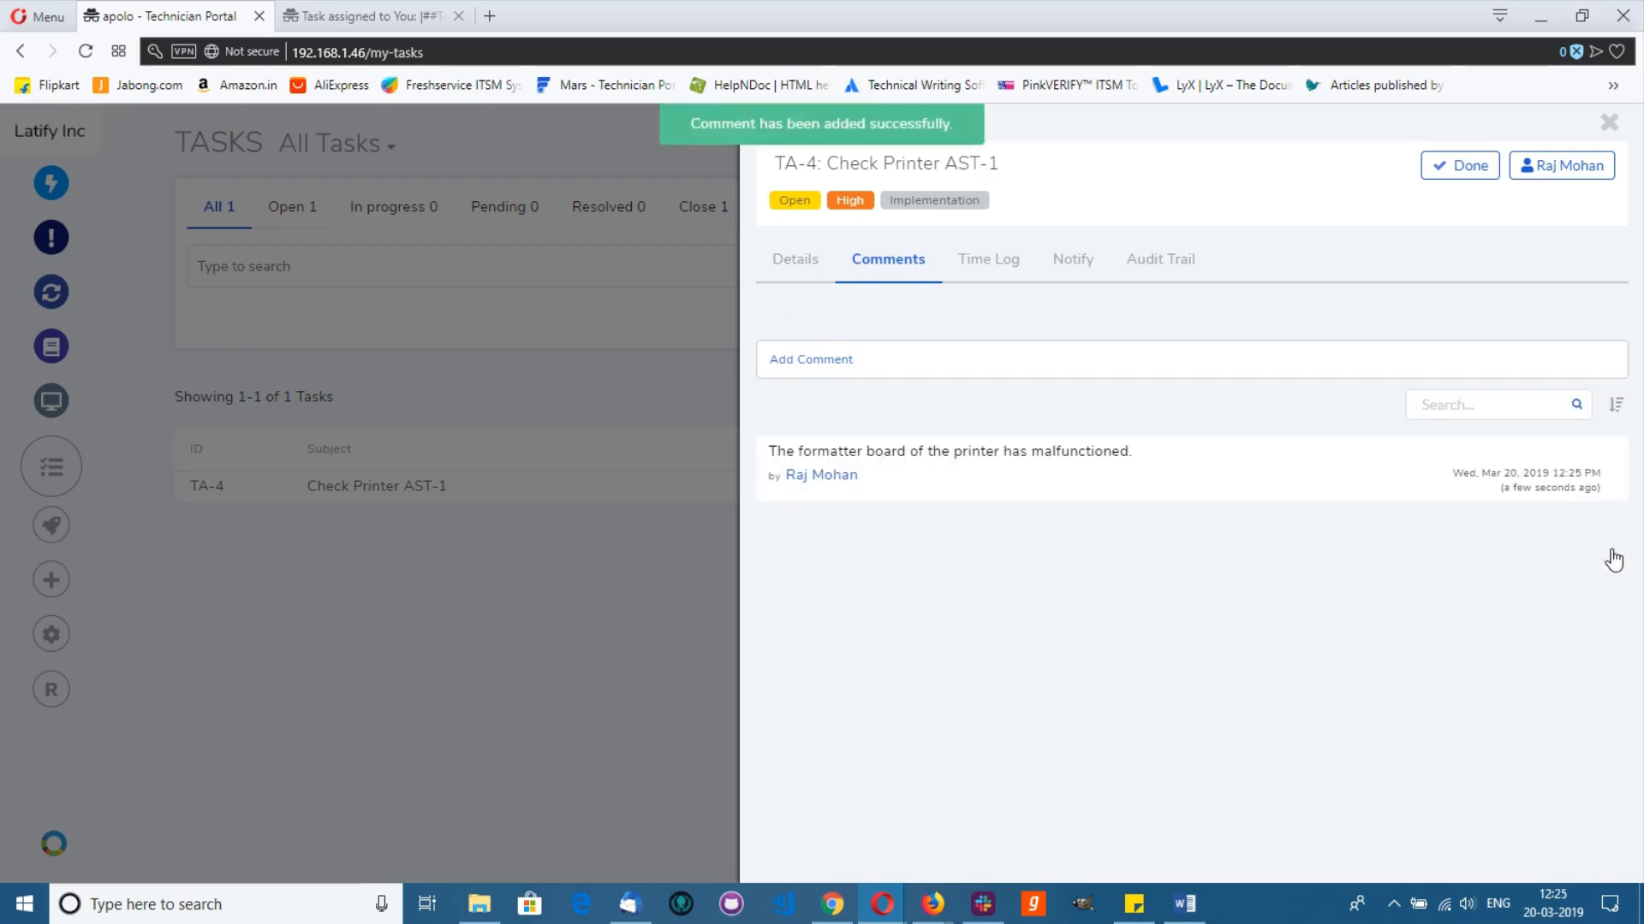
click(1447, 167)
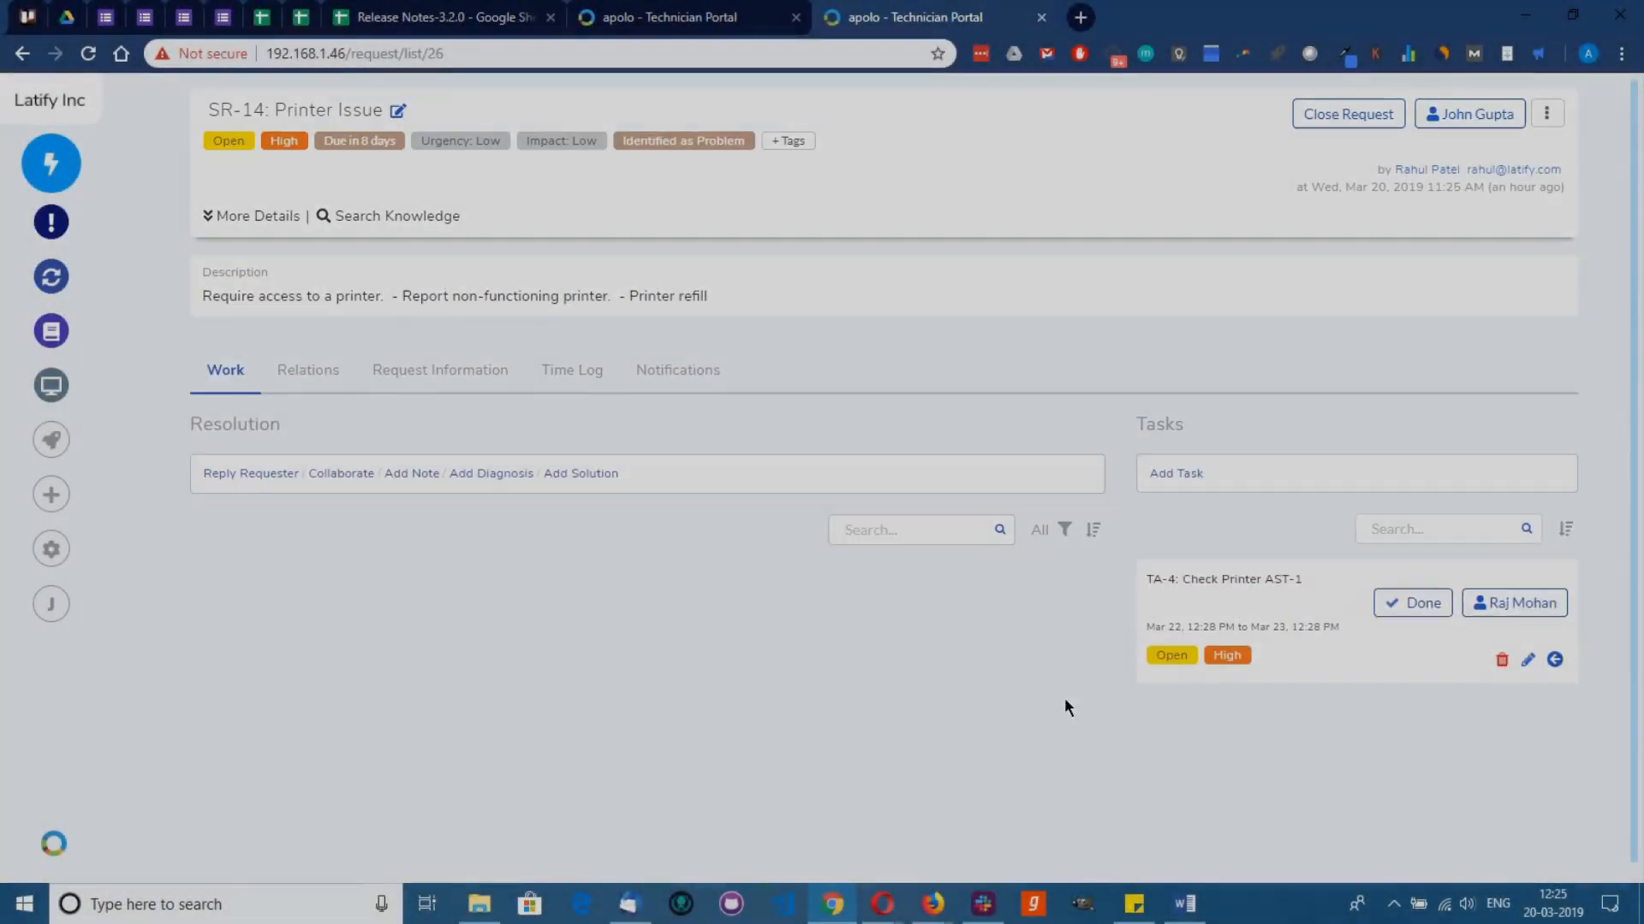
Step: Start a related problem 'Fix printer AST-1' describing a formatter board check
click(324, 377)
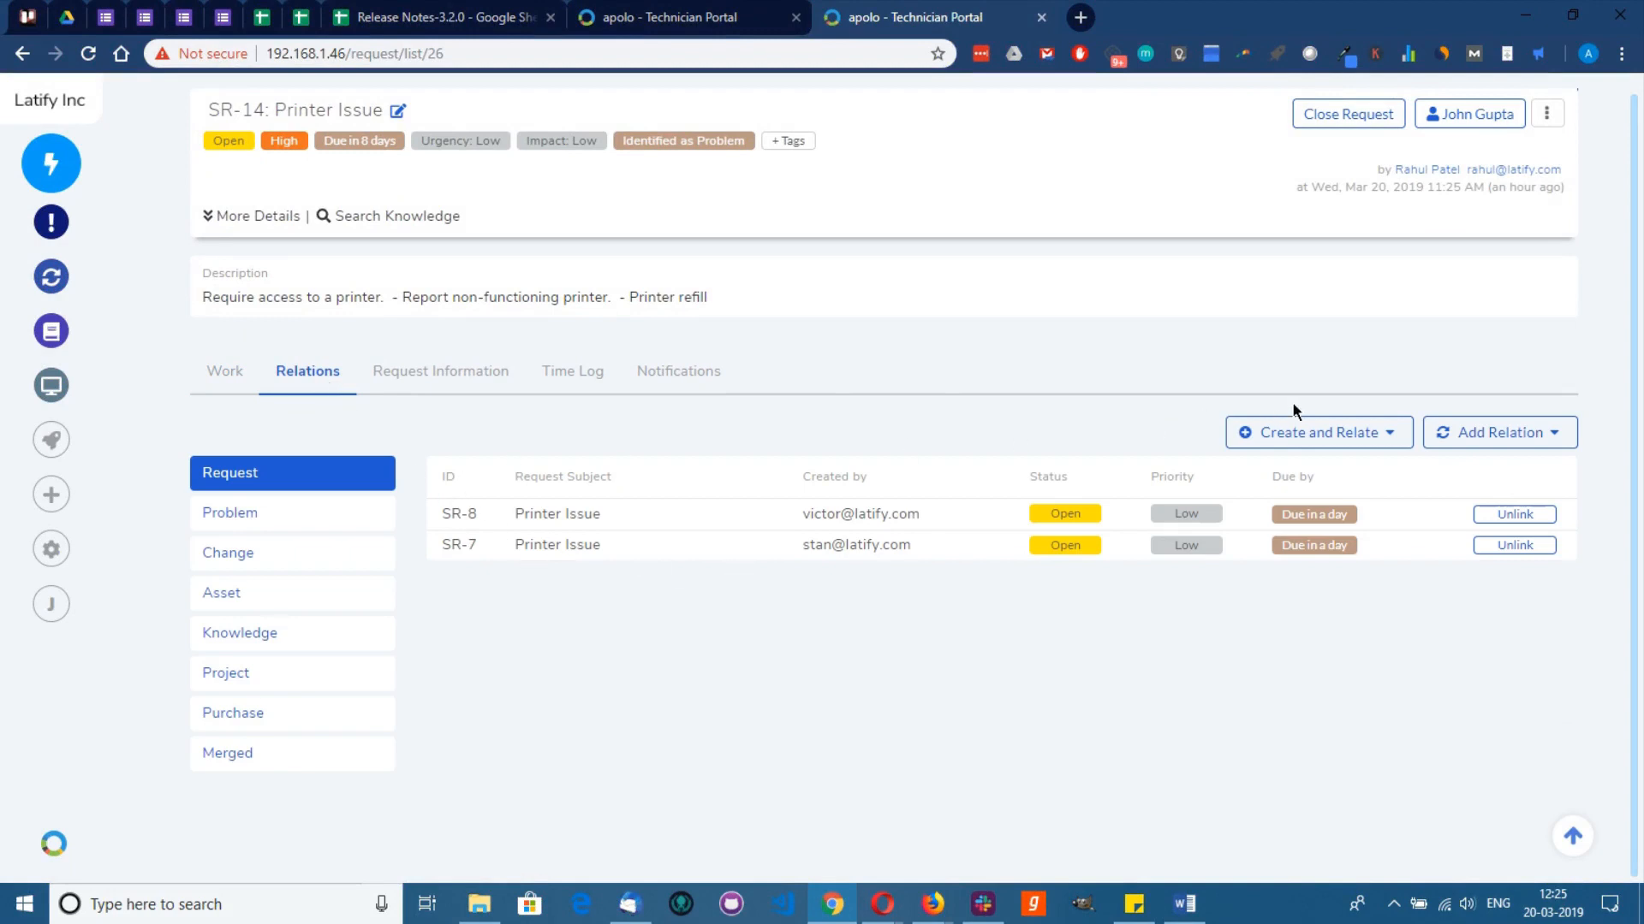
click(1350, 434)
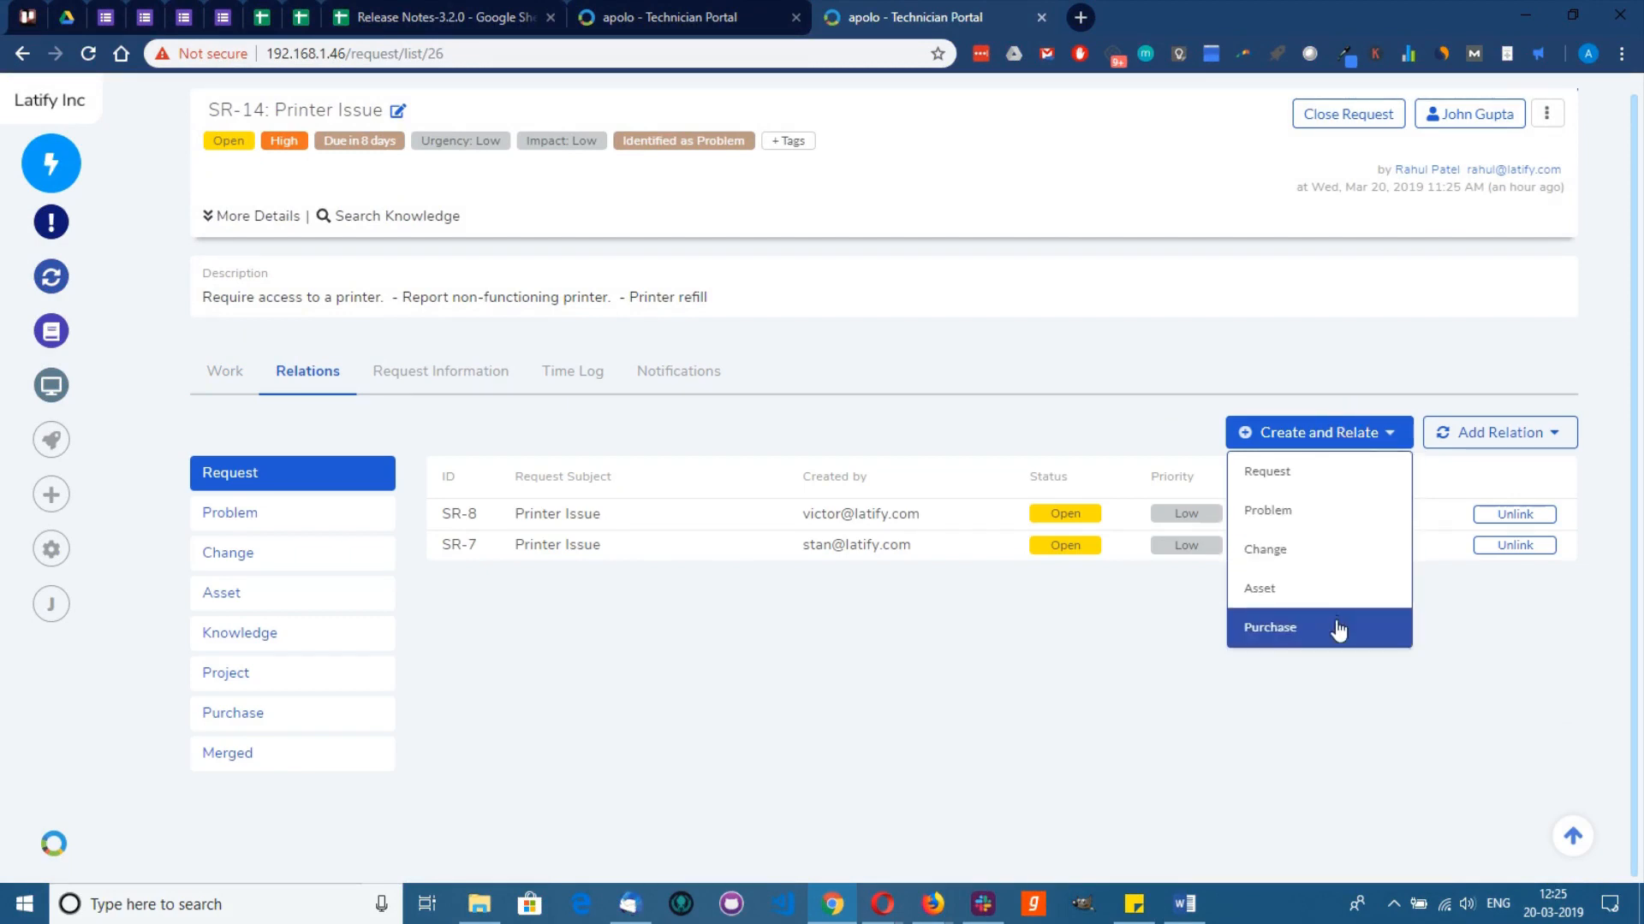
click(1302, 518)
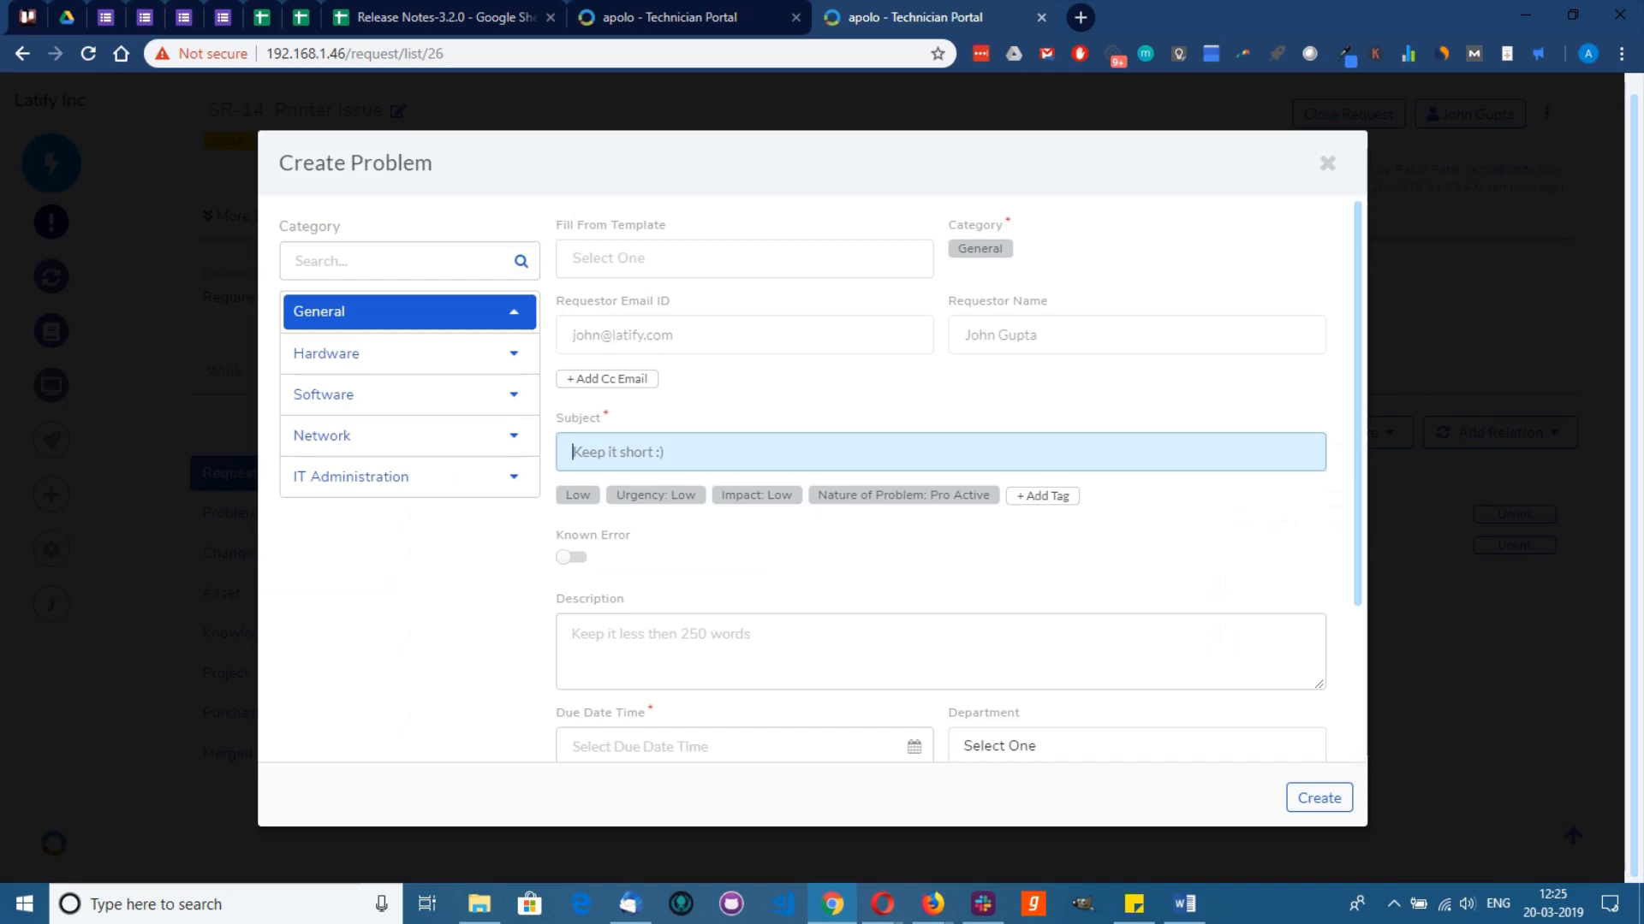
text(Fis)
text( printer AST-1)
click(652, 633)
text(Check whether the)
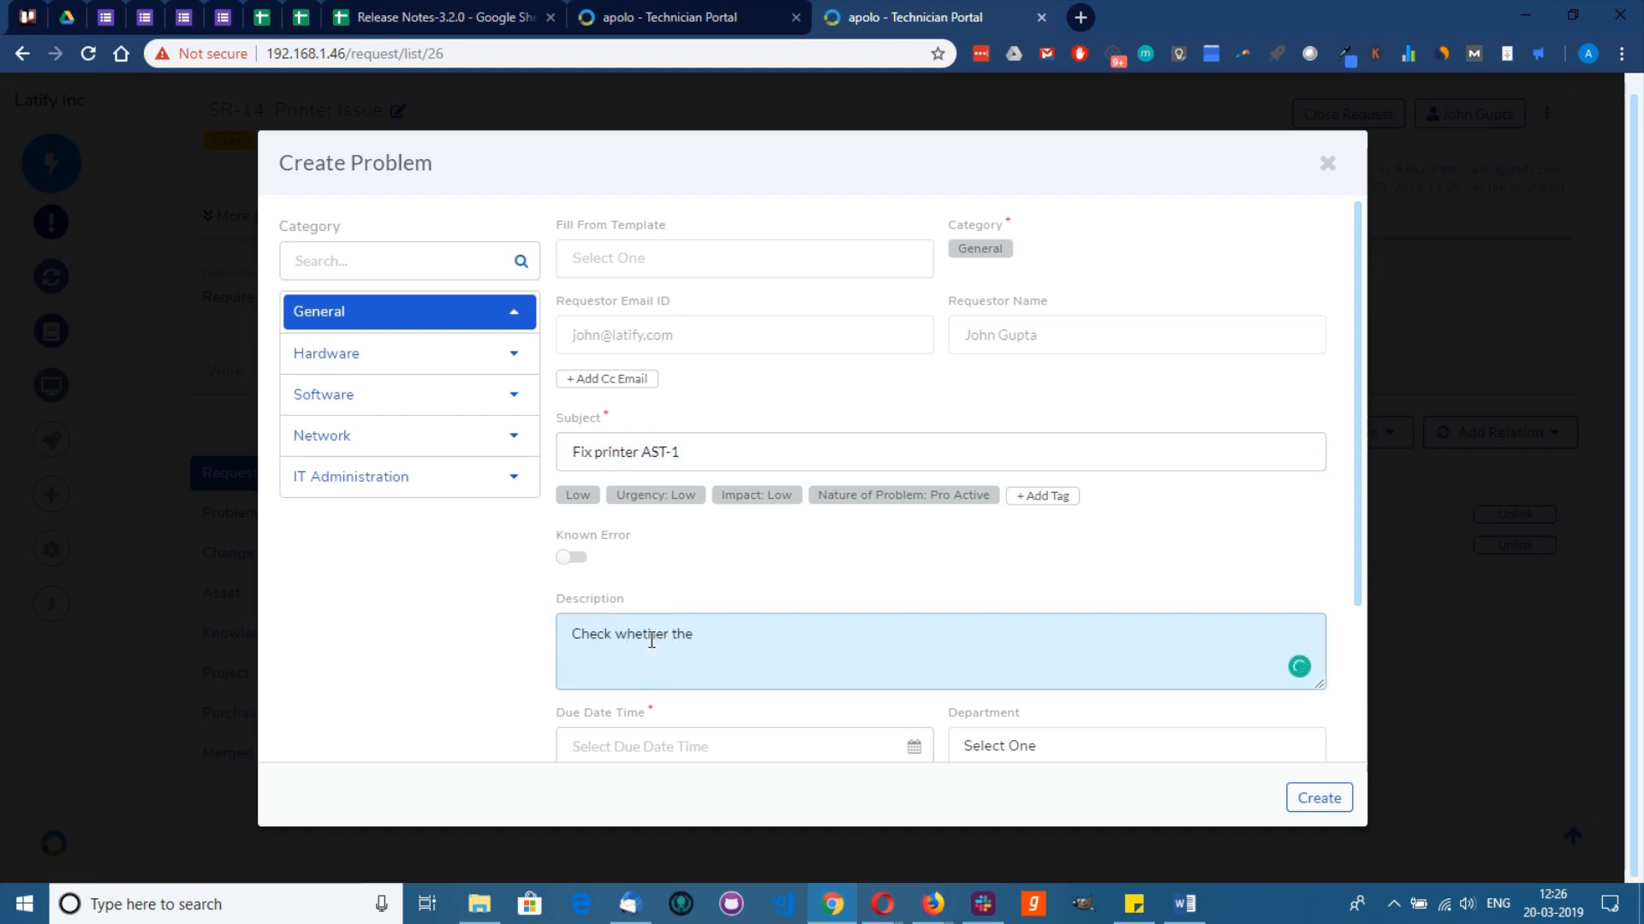
text( formatter board can be fixed.)
Step: Give the problem High priority, due Mar 25, Finance department, and create it
click(578, 494)
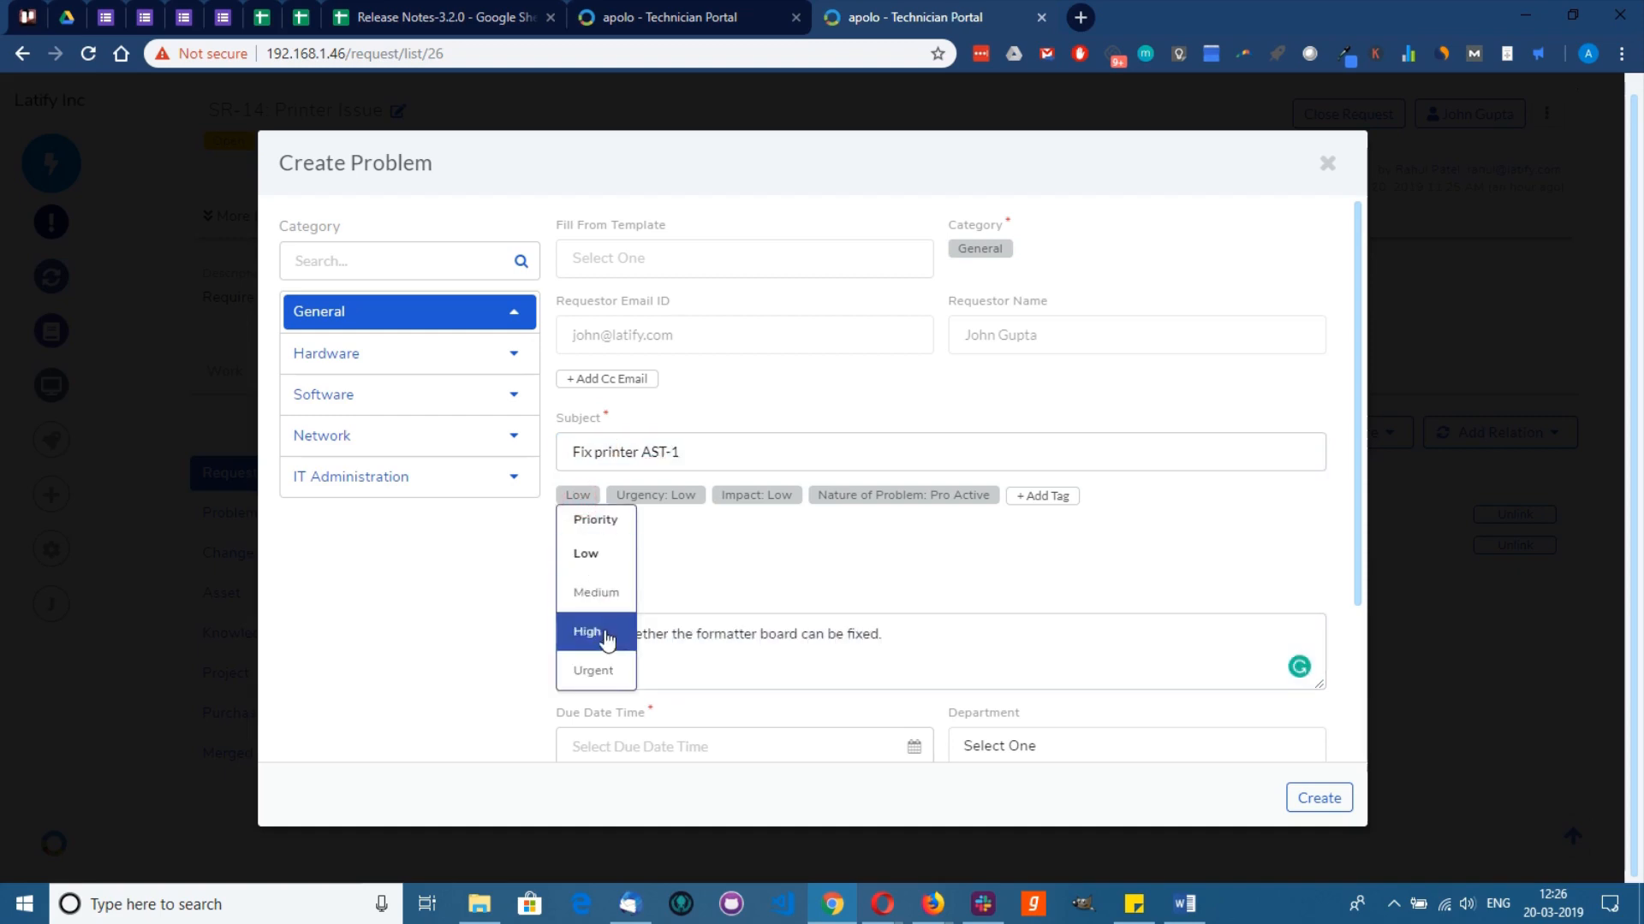
click(616, 631)
scroll(939, 576, down, 3)
click(914, 543)
click(671, 400)
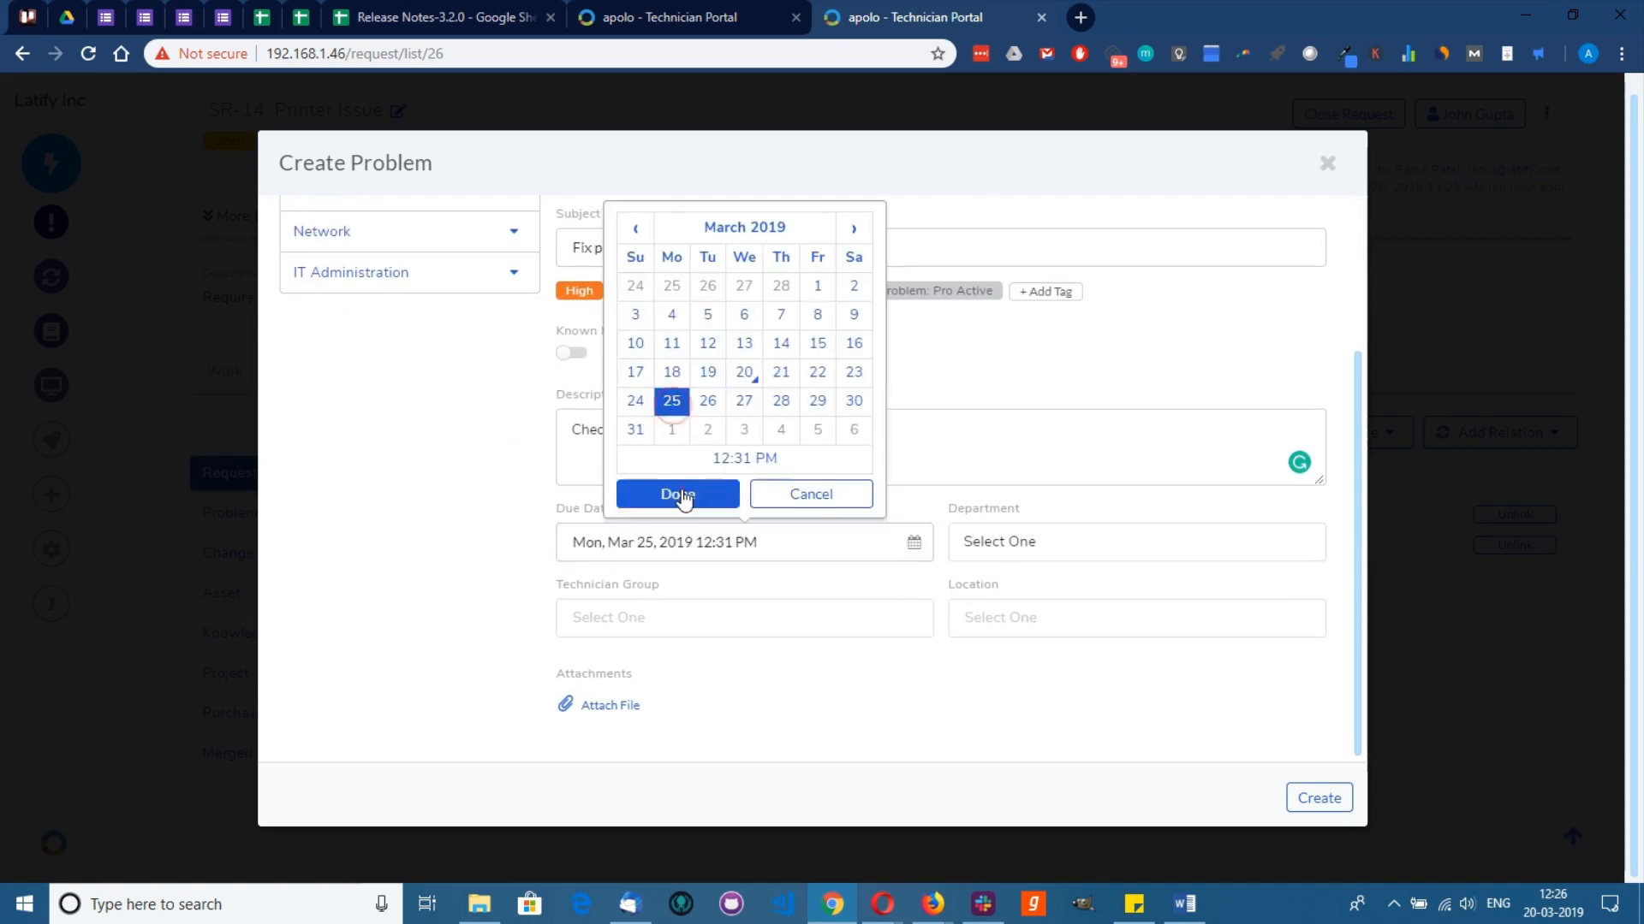
click(676, 492)
click(995, 542)
text(fi)
click(1027, 244)
click(1319, 797)
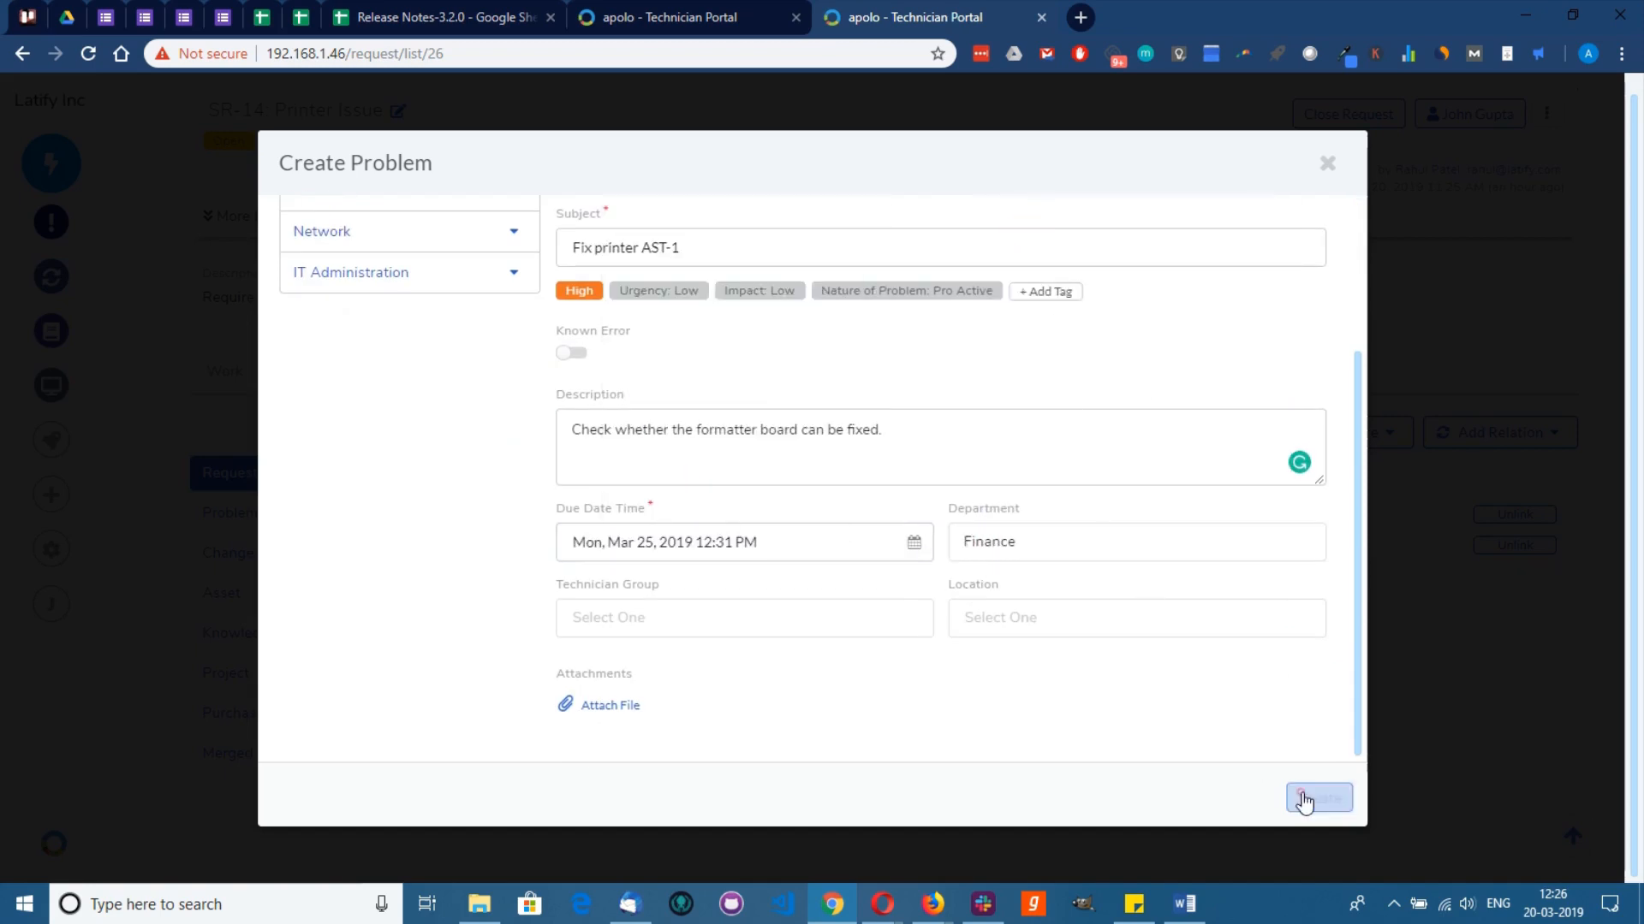
click(310, 518)
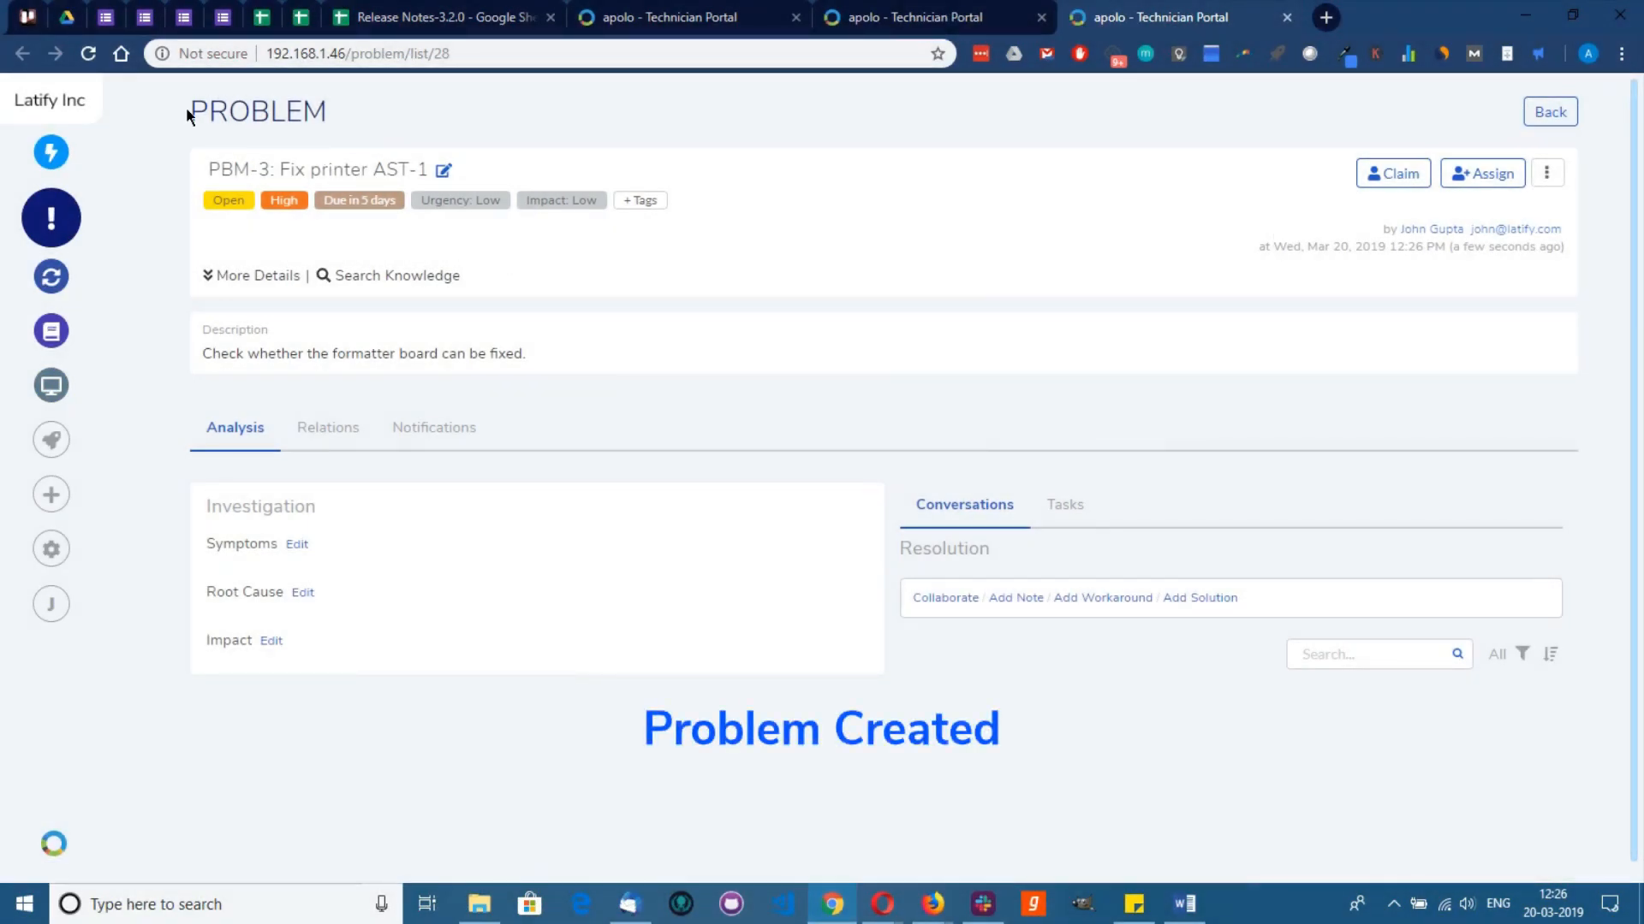
Step: Open problem PBM-3 and record its symptoms, root cause Error -234 and Departmental impact
drag(188, 110, 347, 107)
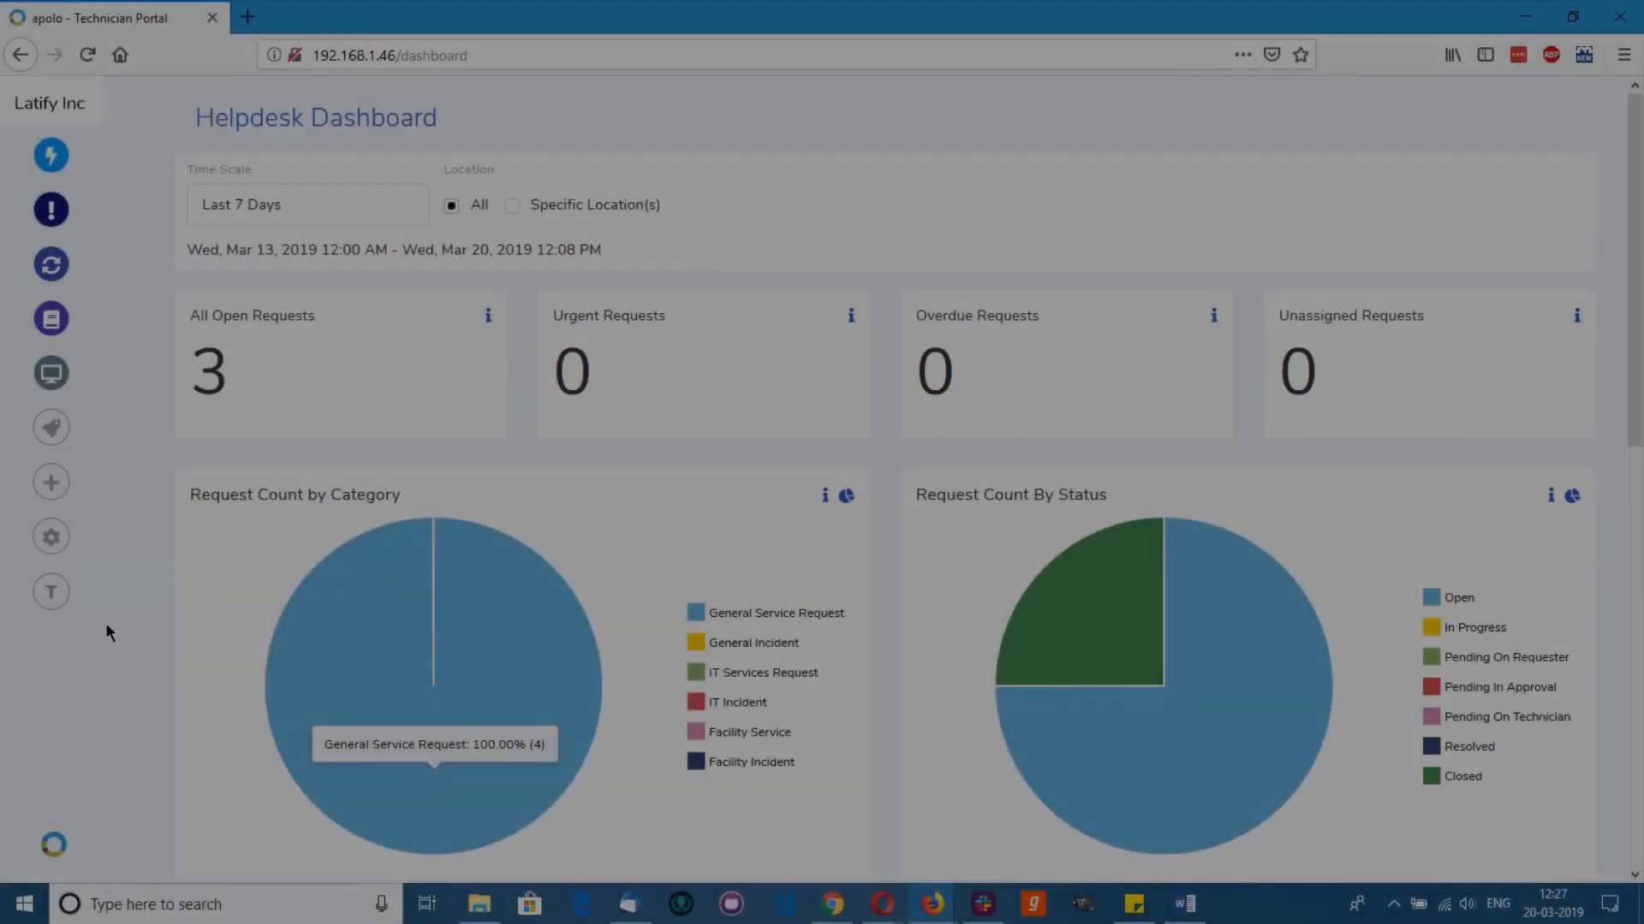
click(57, 602)
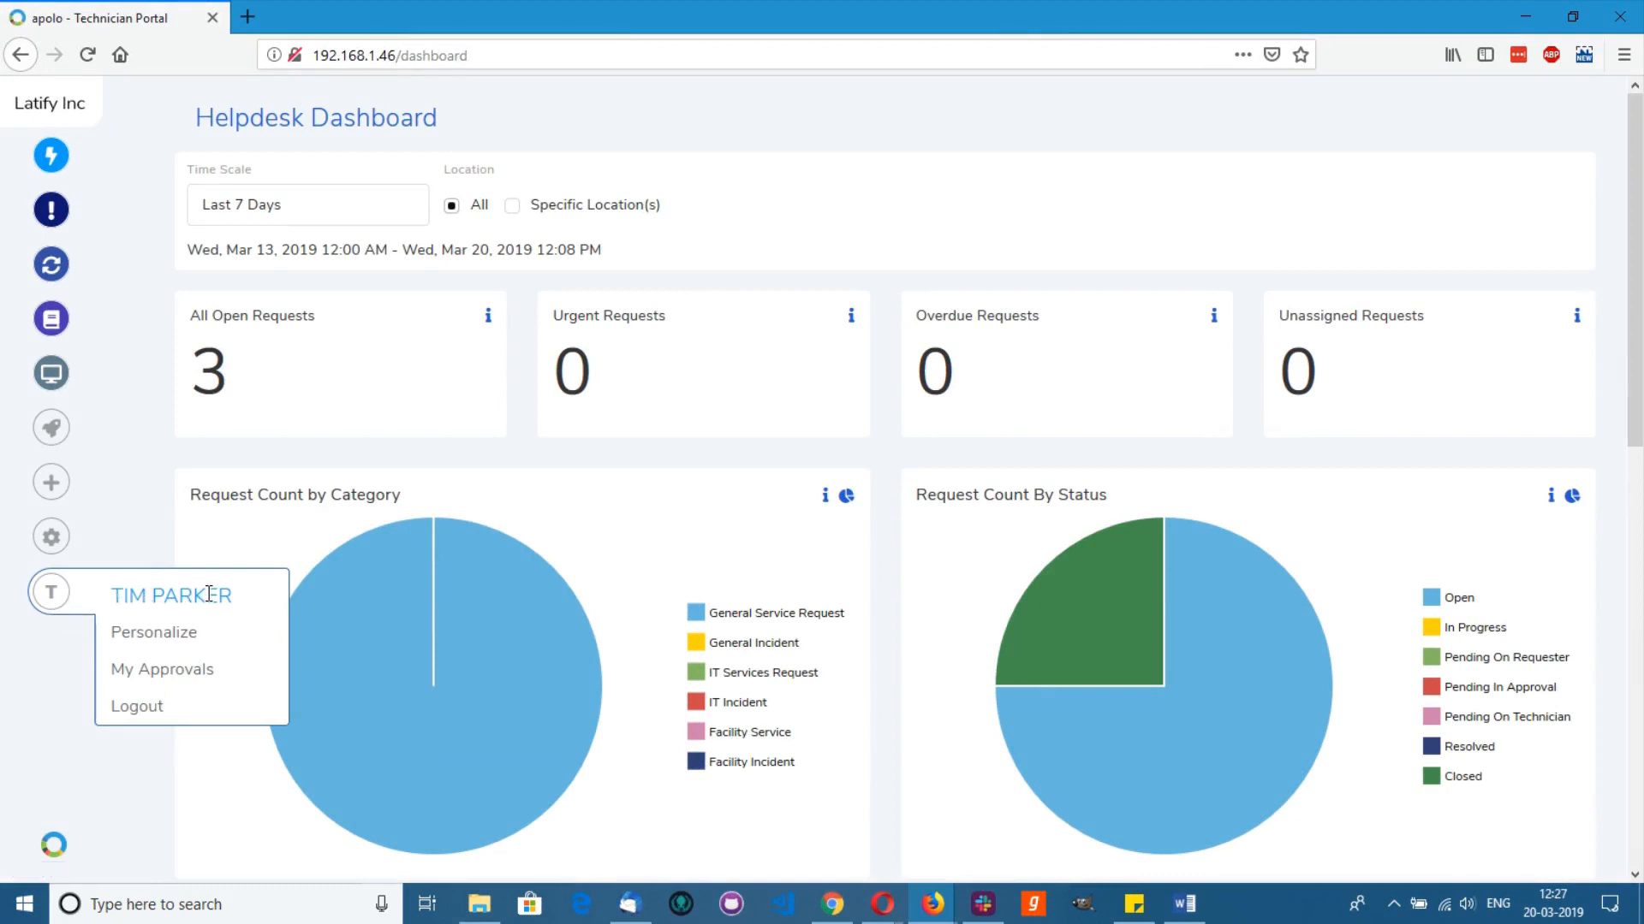
click(55, 216)
click(353, 423)
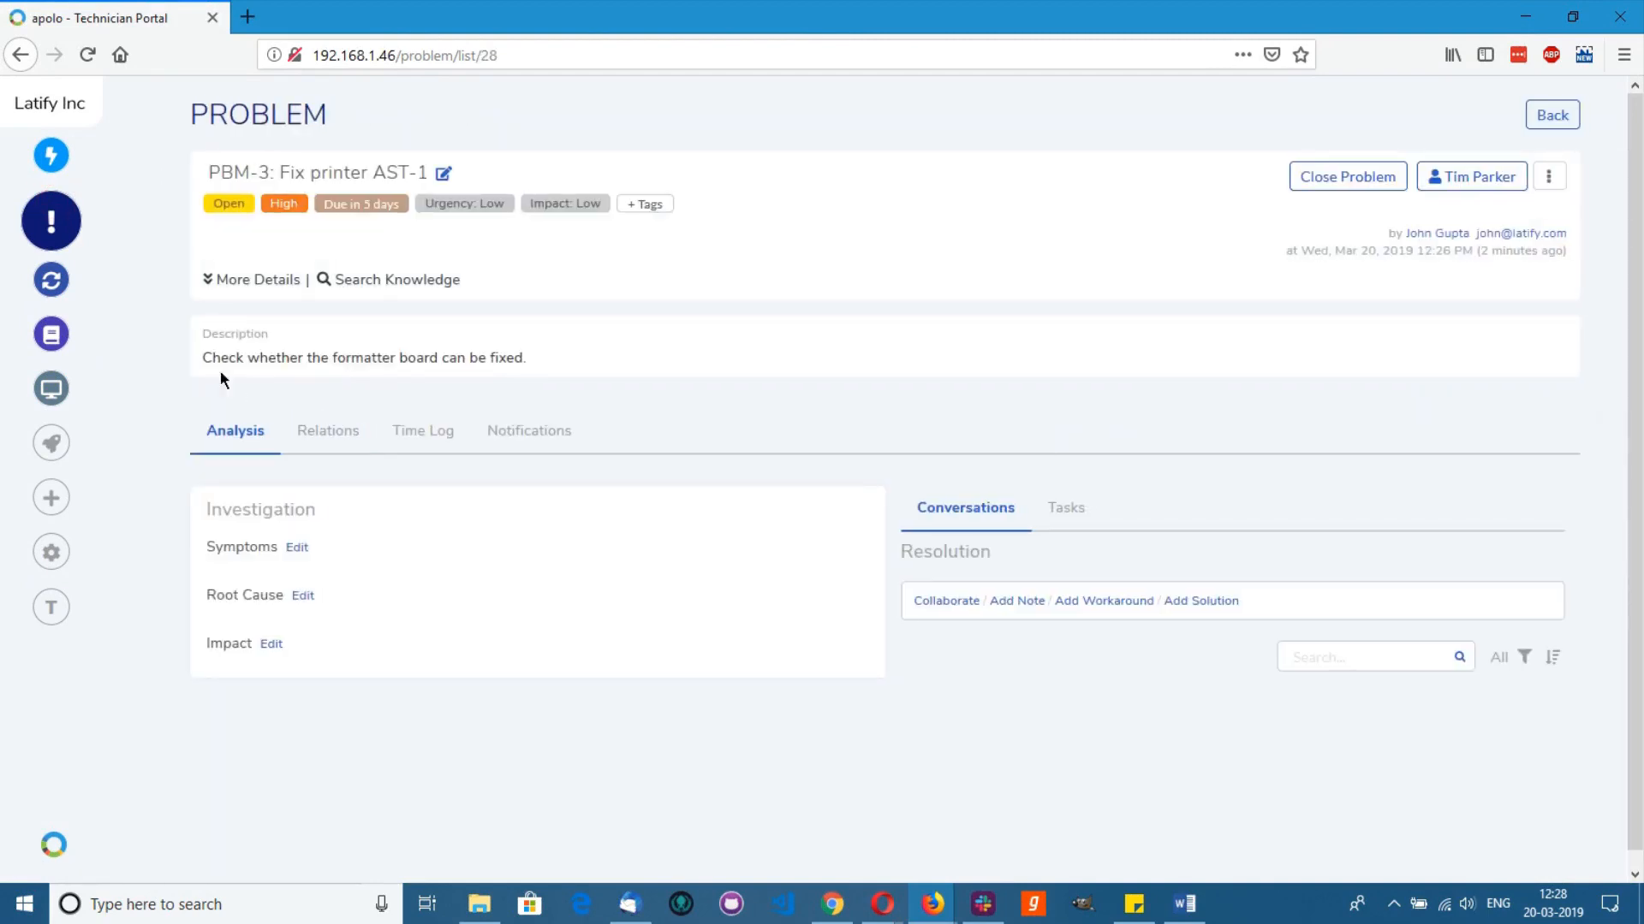
drag(203, 357, 532, 354)
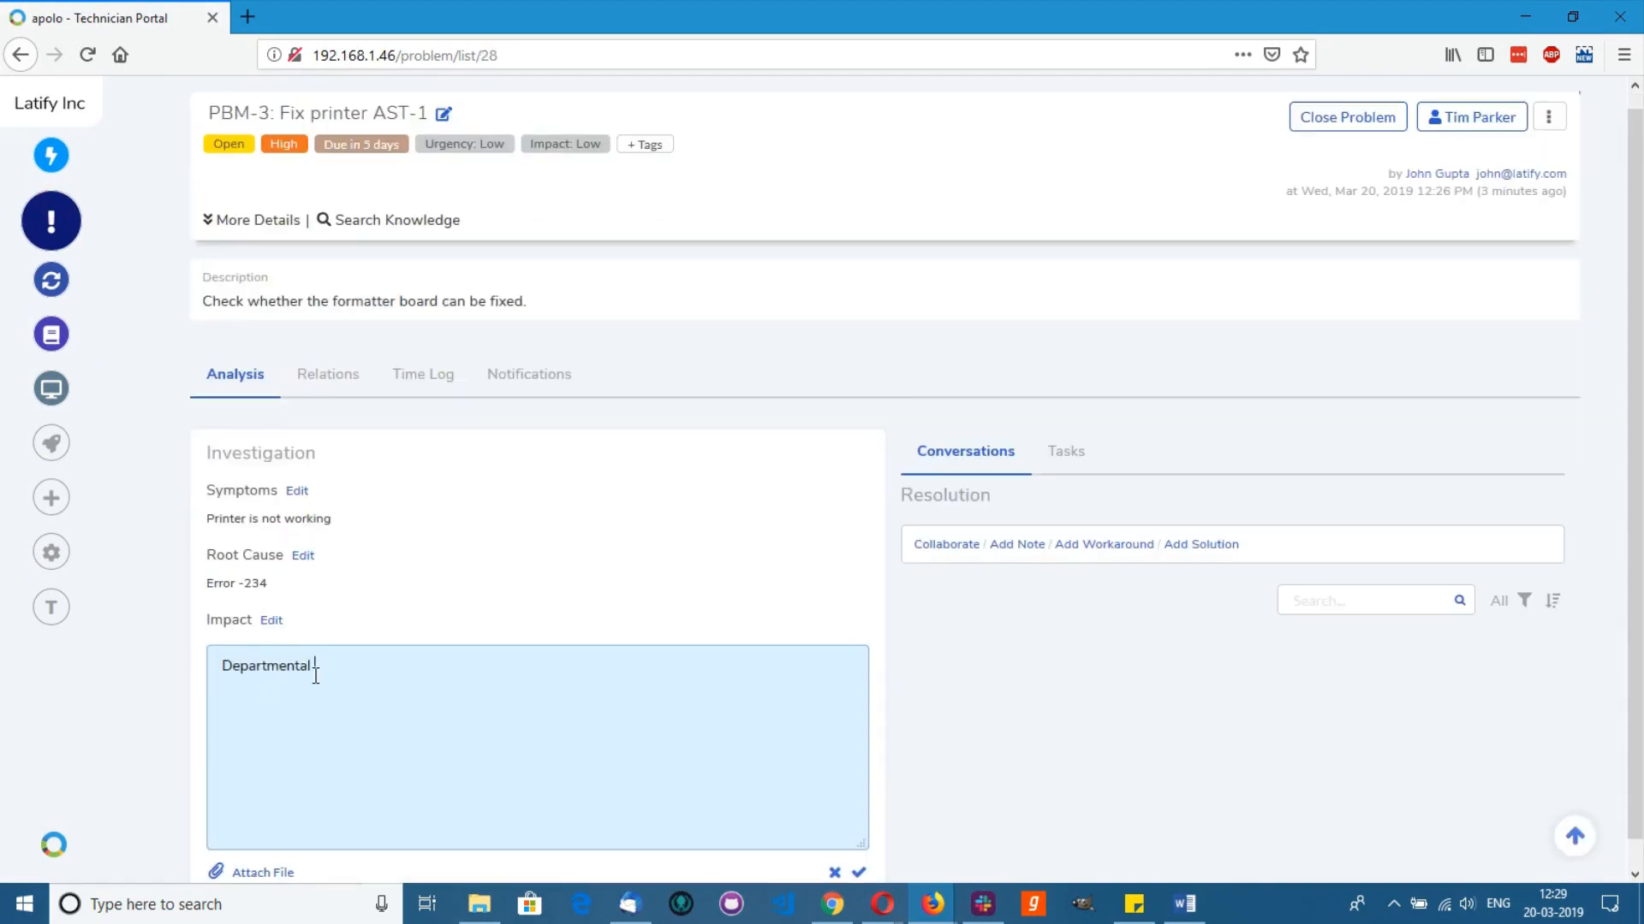
click(858, 872)
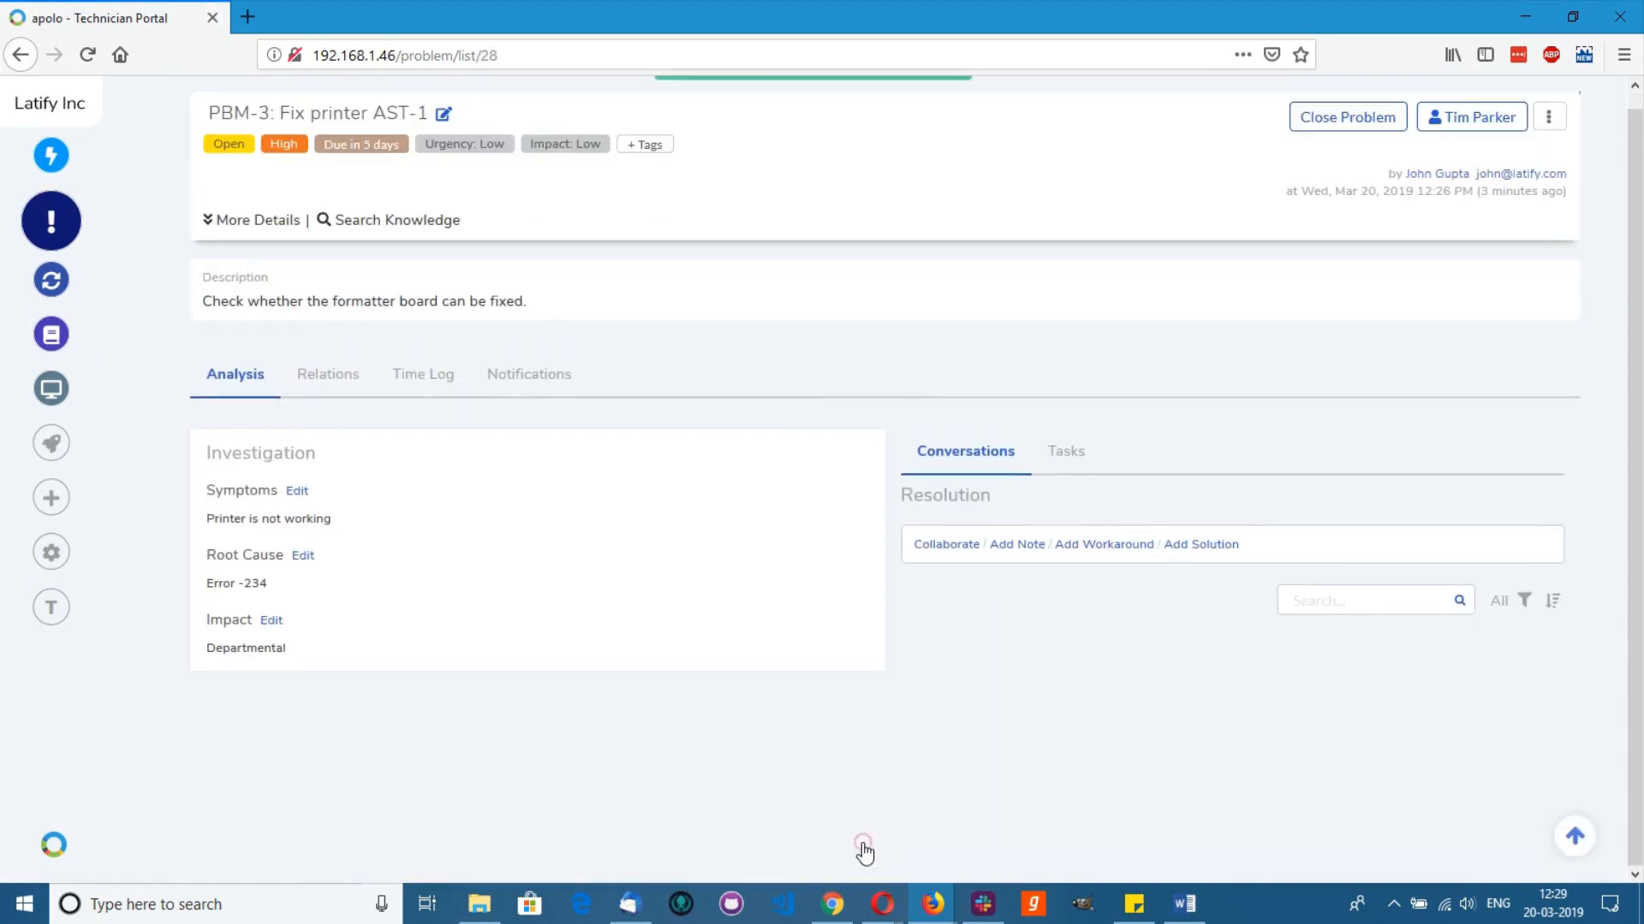
Step: Resolve PBM-3 with the solution 'Printer has to be replaced because the formatter board can't be replaced.'
click(1183, 545)
click(1107, 605)
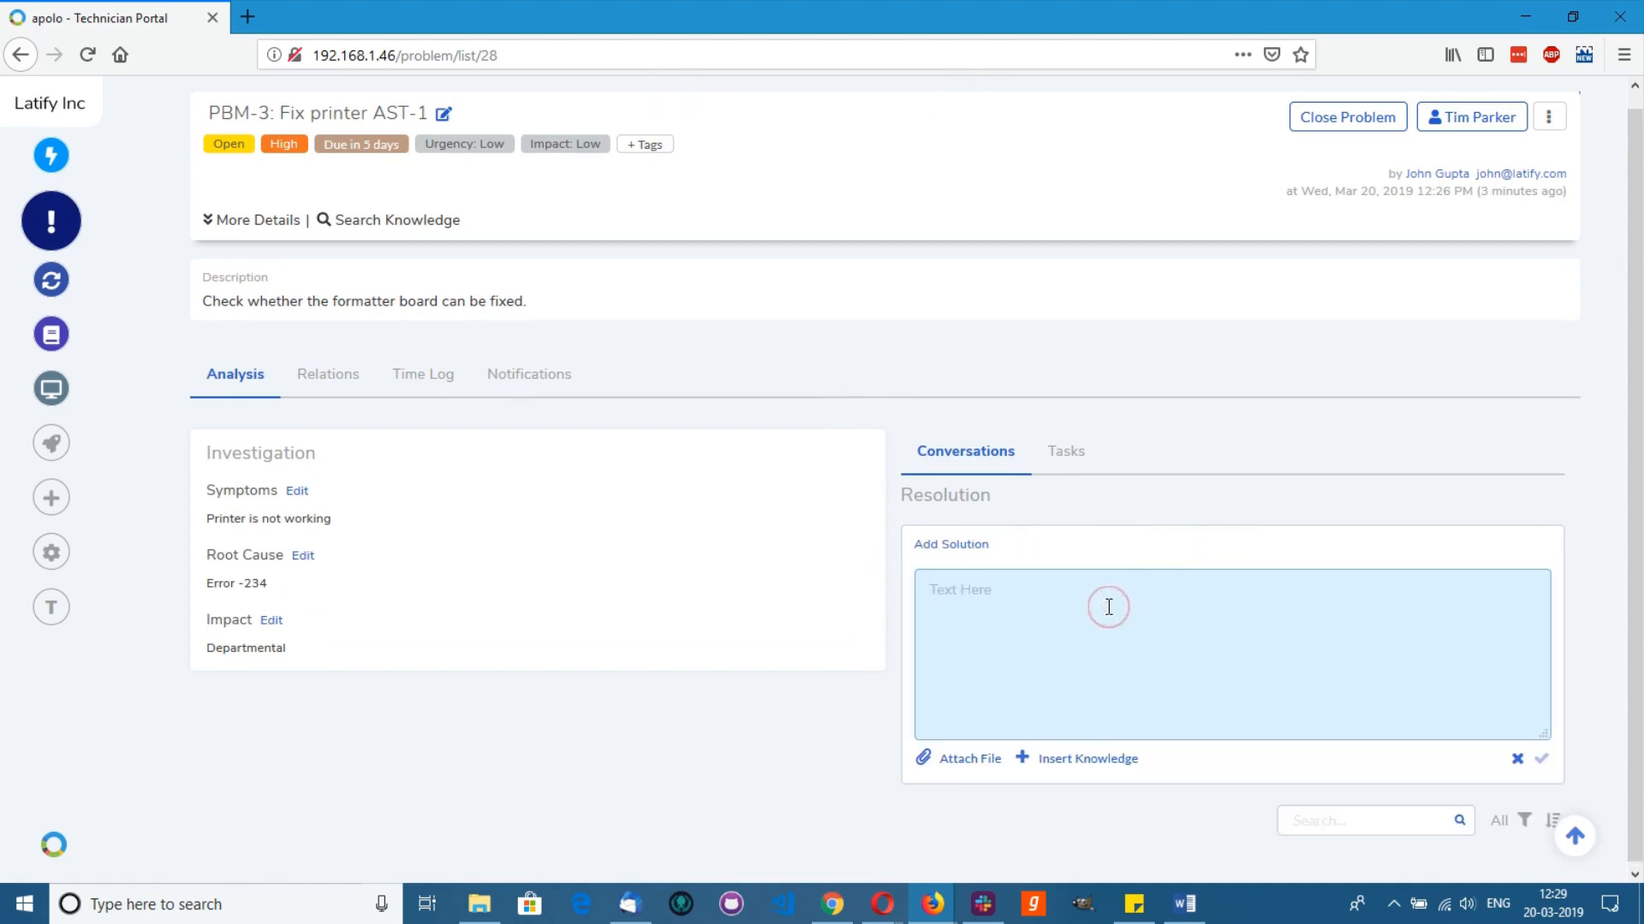
text(Printer has to be replaced because the formatter board can't be replaced.)
click(1541, 758)
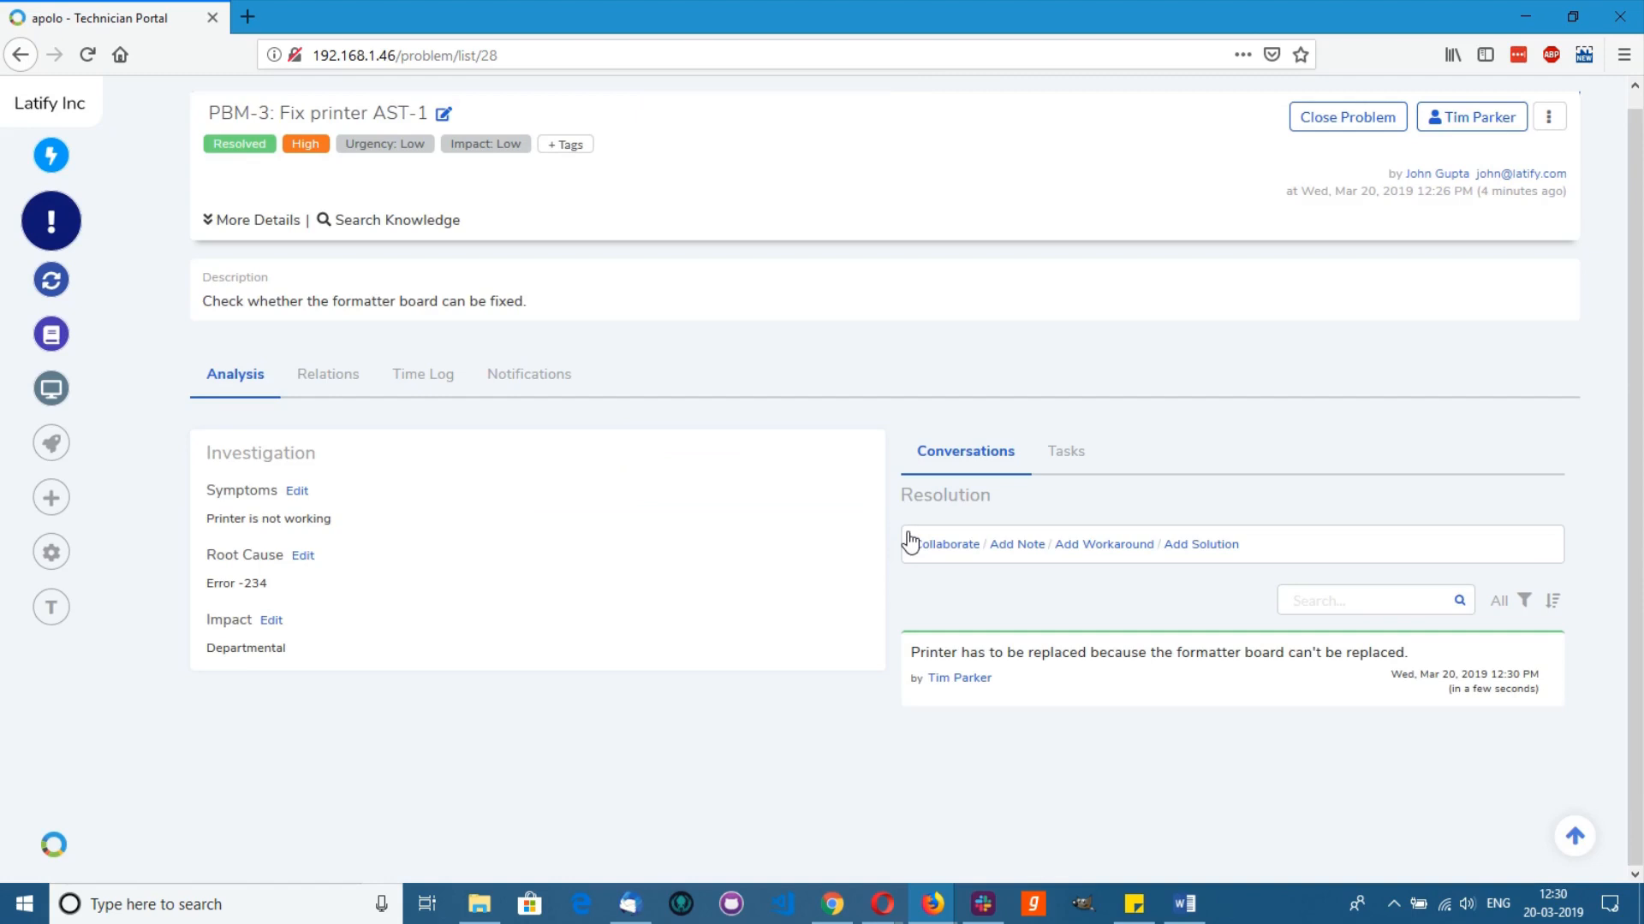
click(341, 377)
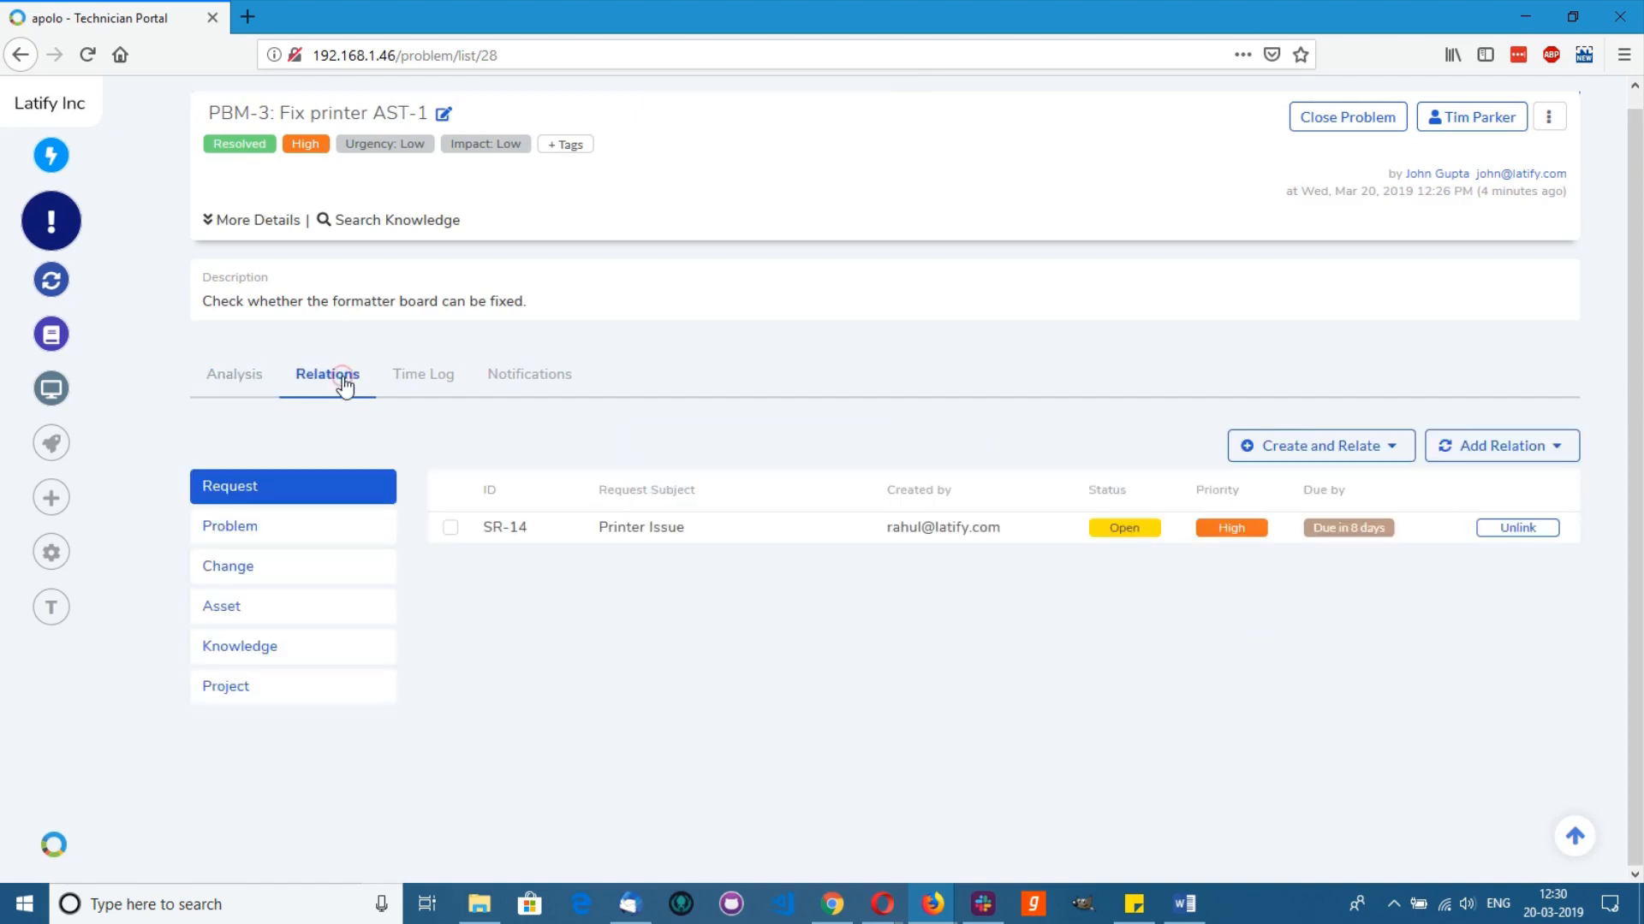
Step: From PBM-3's Relations tab, create a linked Hardware change titled 'Replace Printer AST-1'
click(1353, 455)
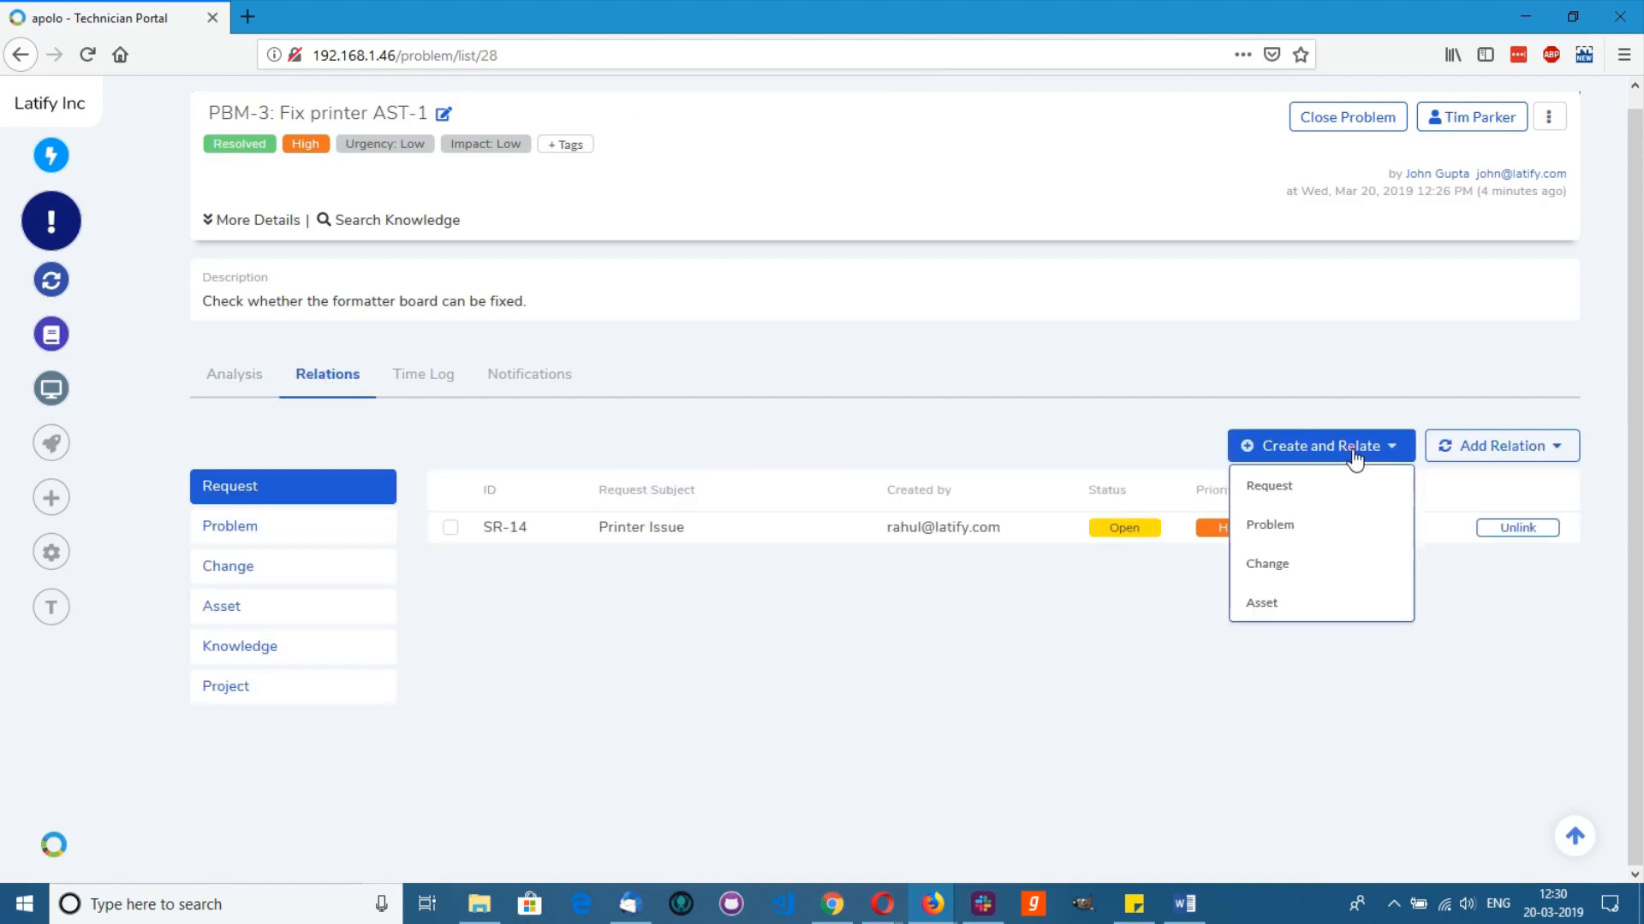
click(1332, 566)
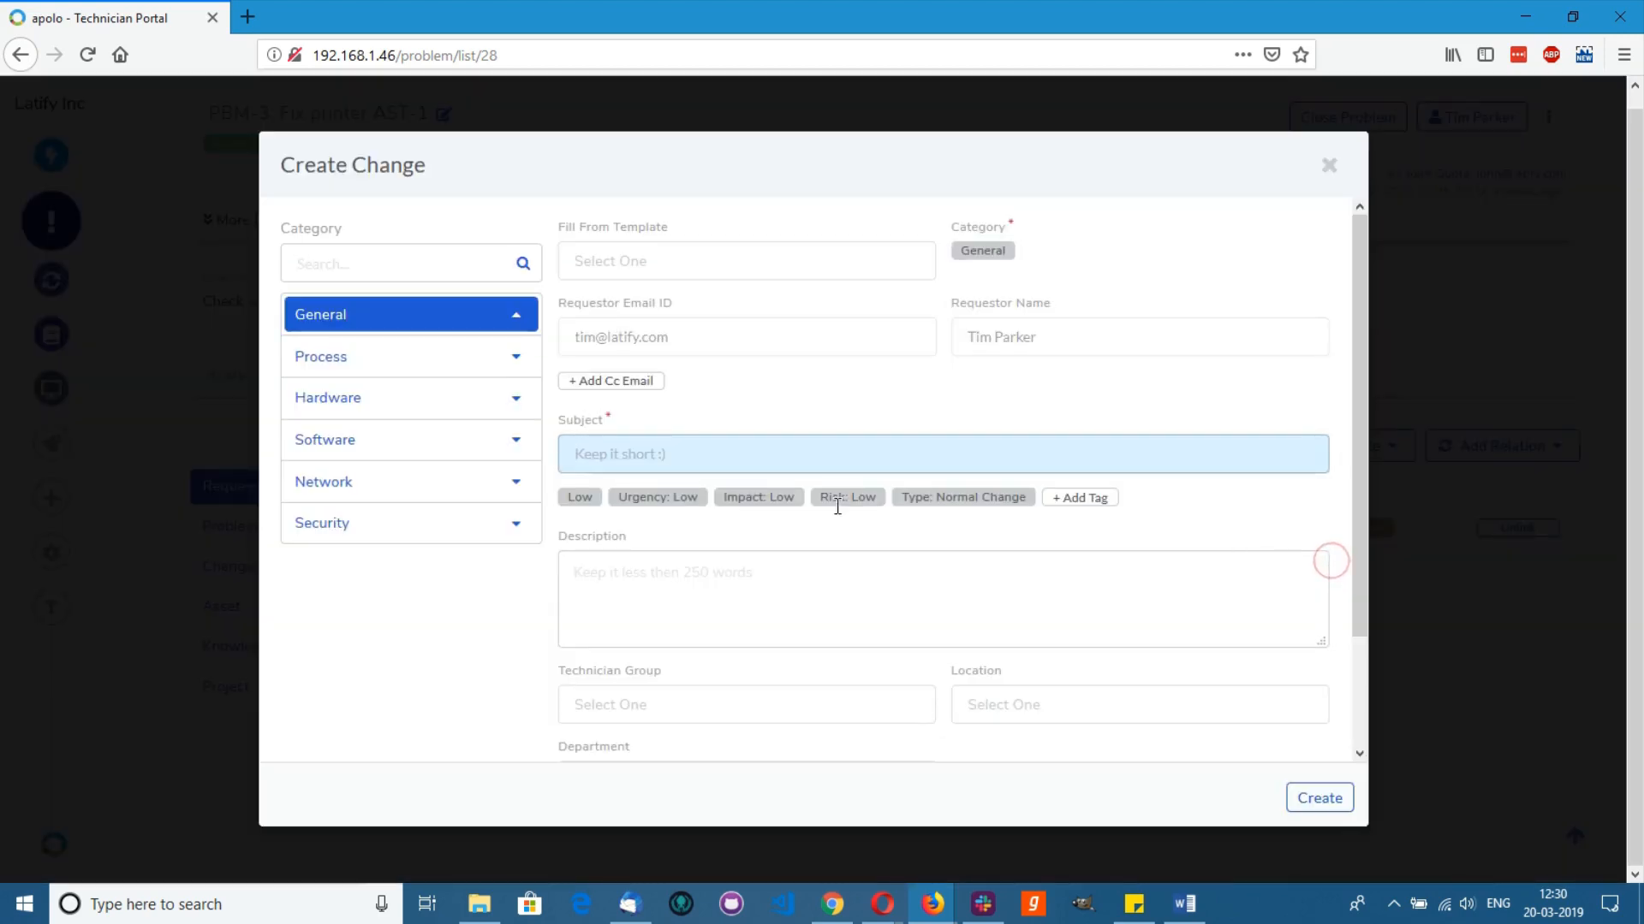
text(Chan)
key(BackSpace)
text(Replace Printer AST-1)
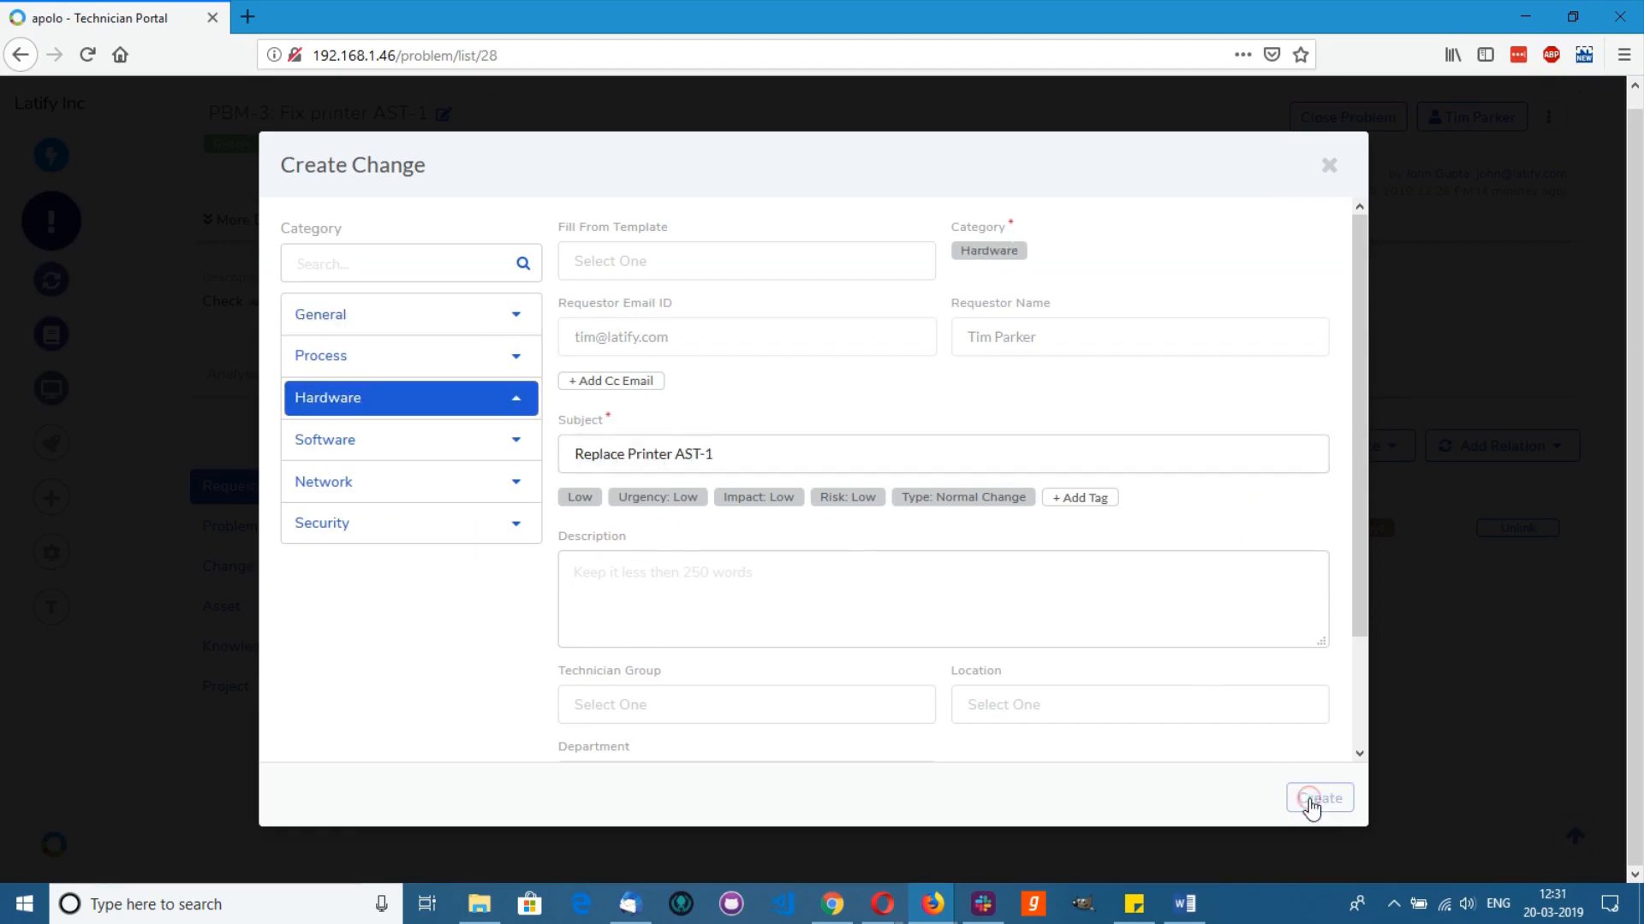
click(1319, 797)
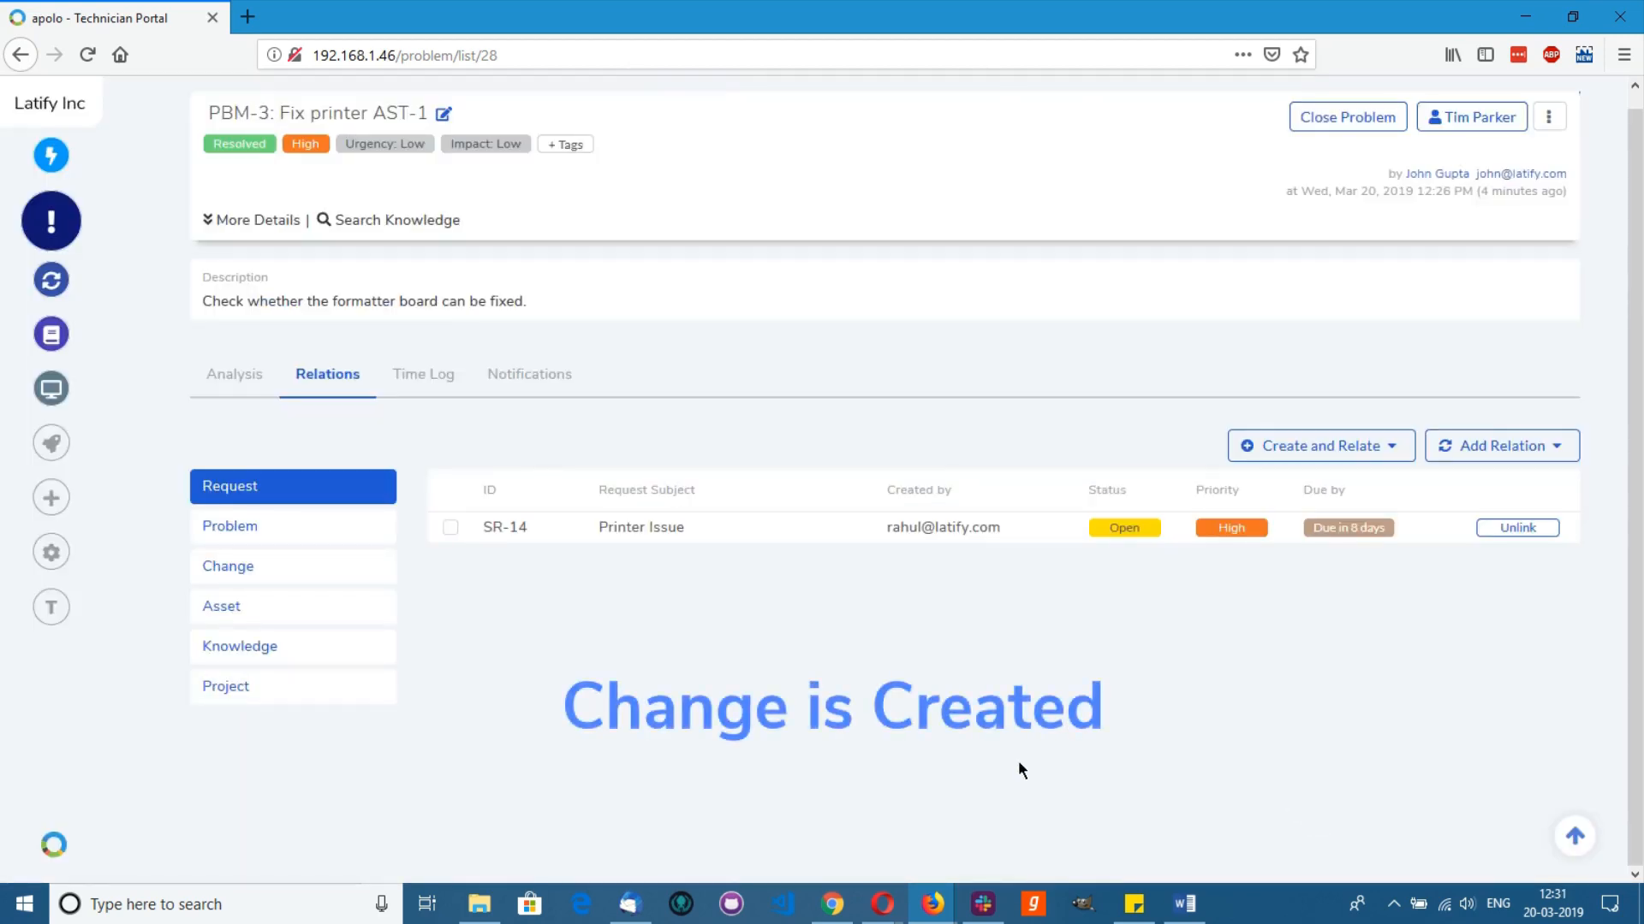
click(368, 566)
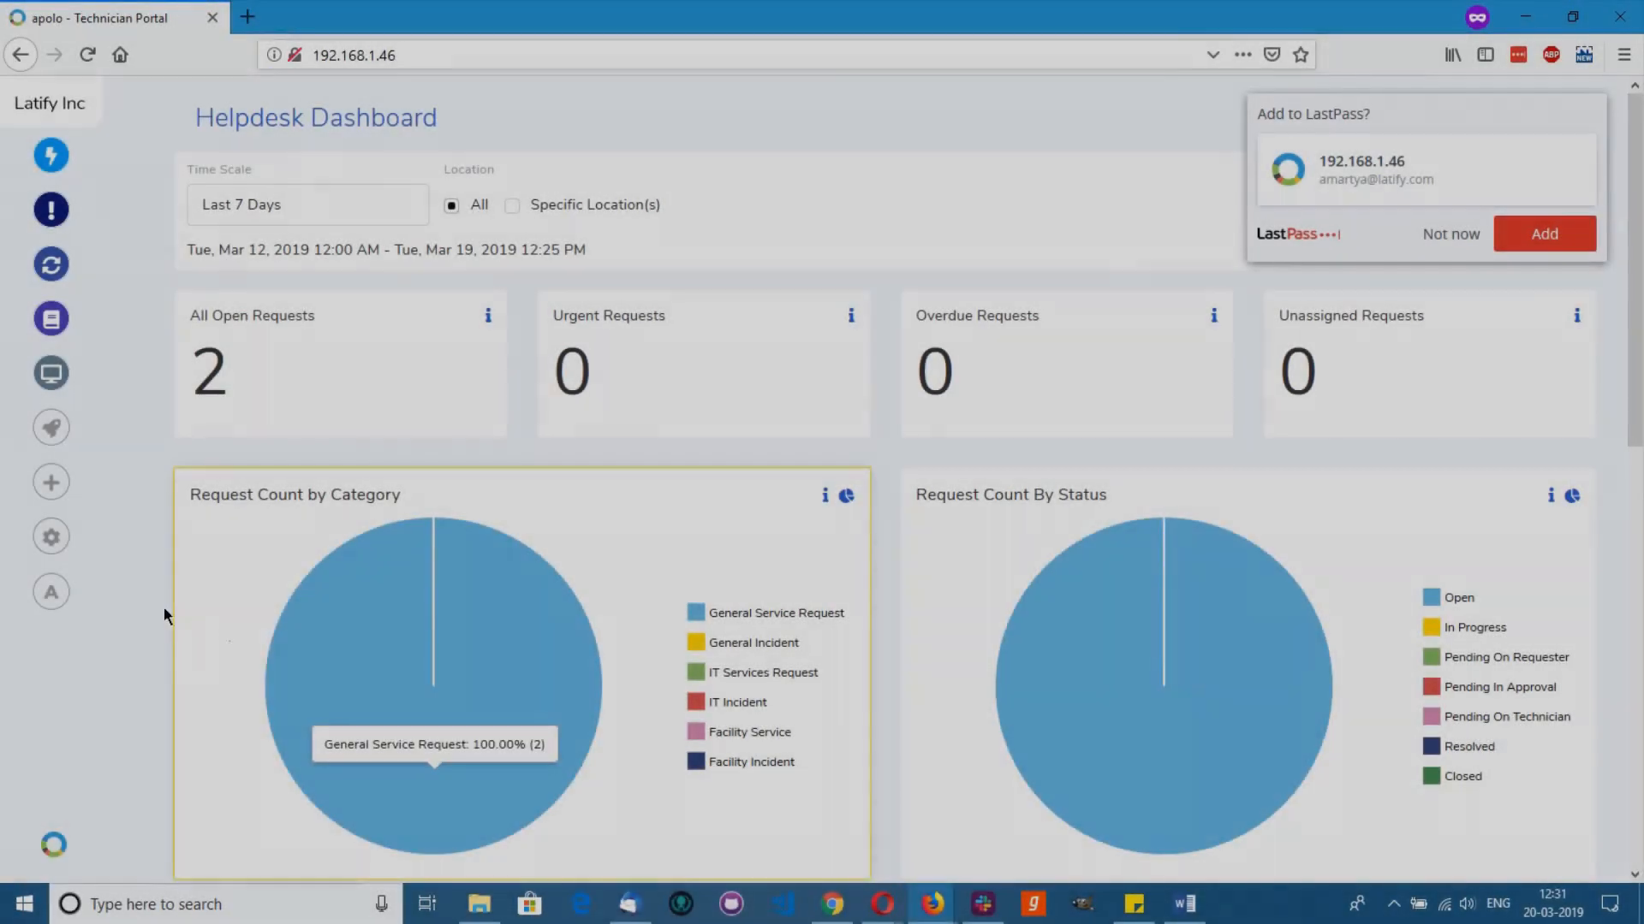
Step: Open change CHG-2 from the open changes list and take ownership of it
click(59, 594)
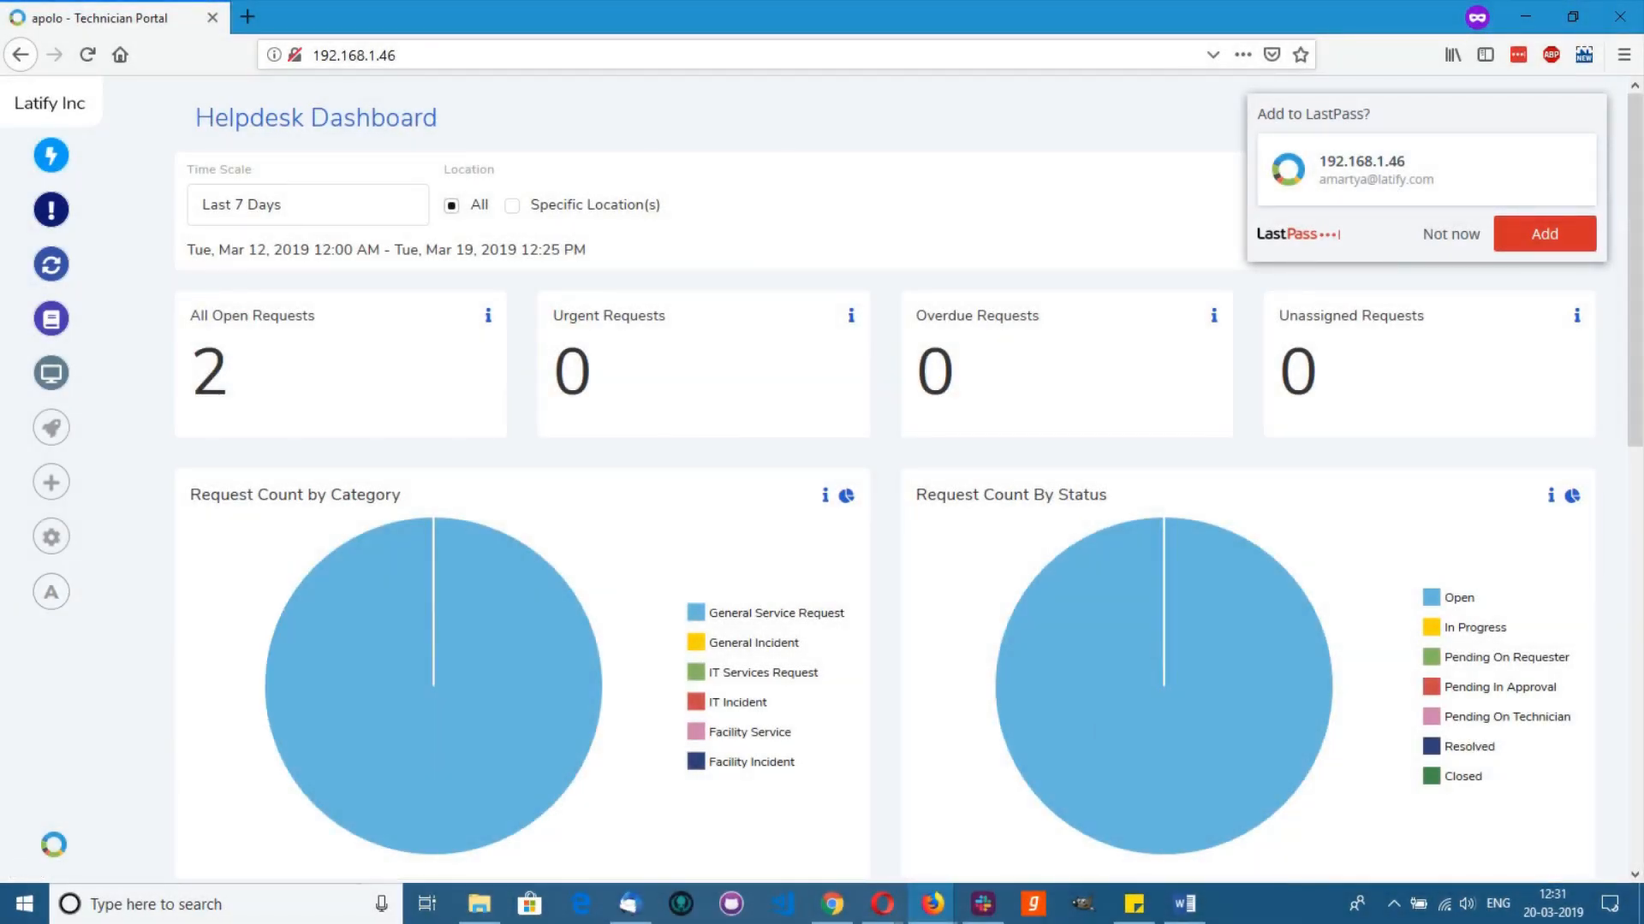
click(50, 264)
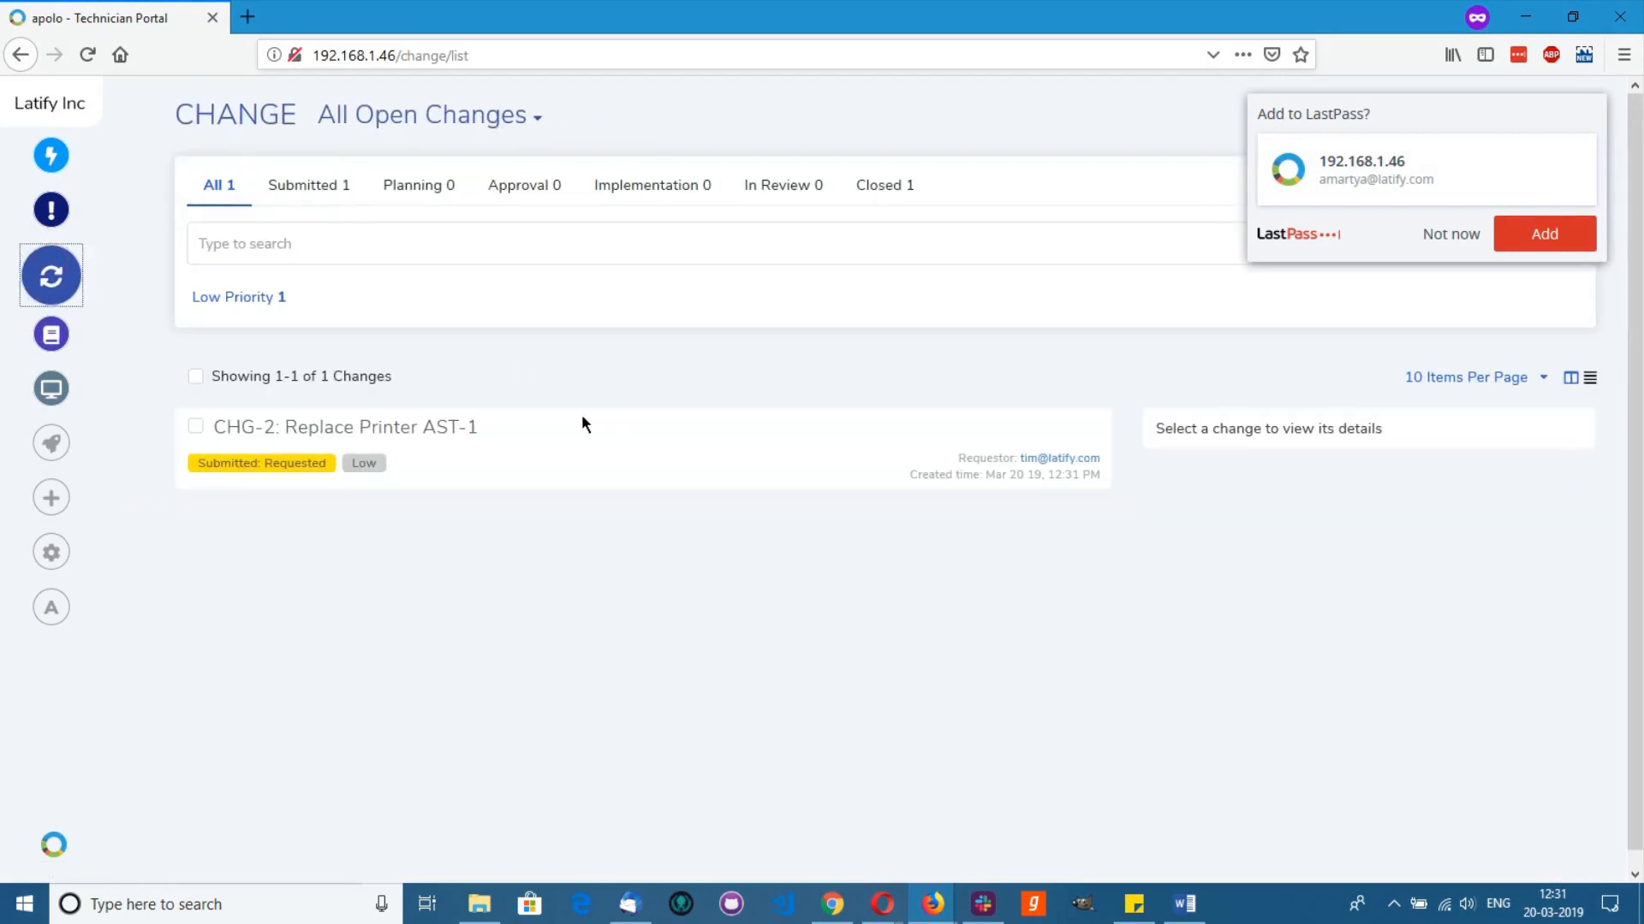
click(363, 430)
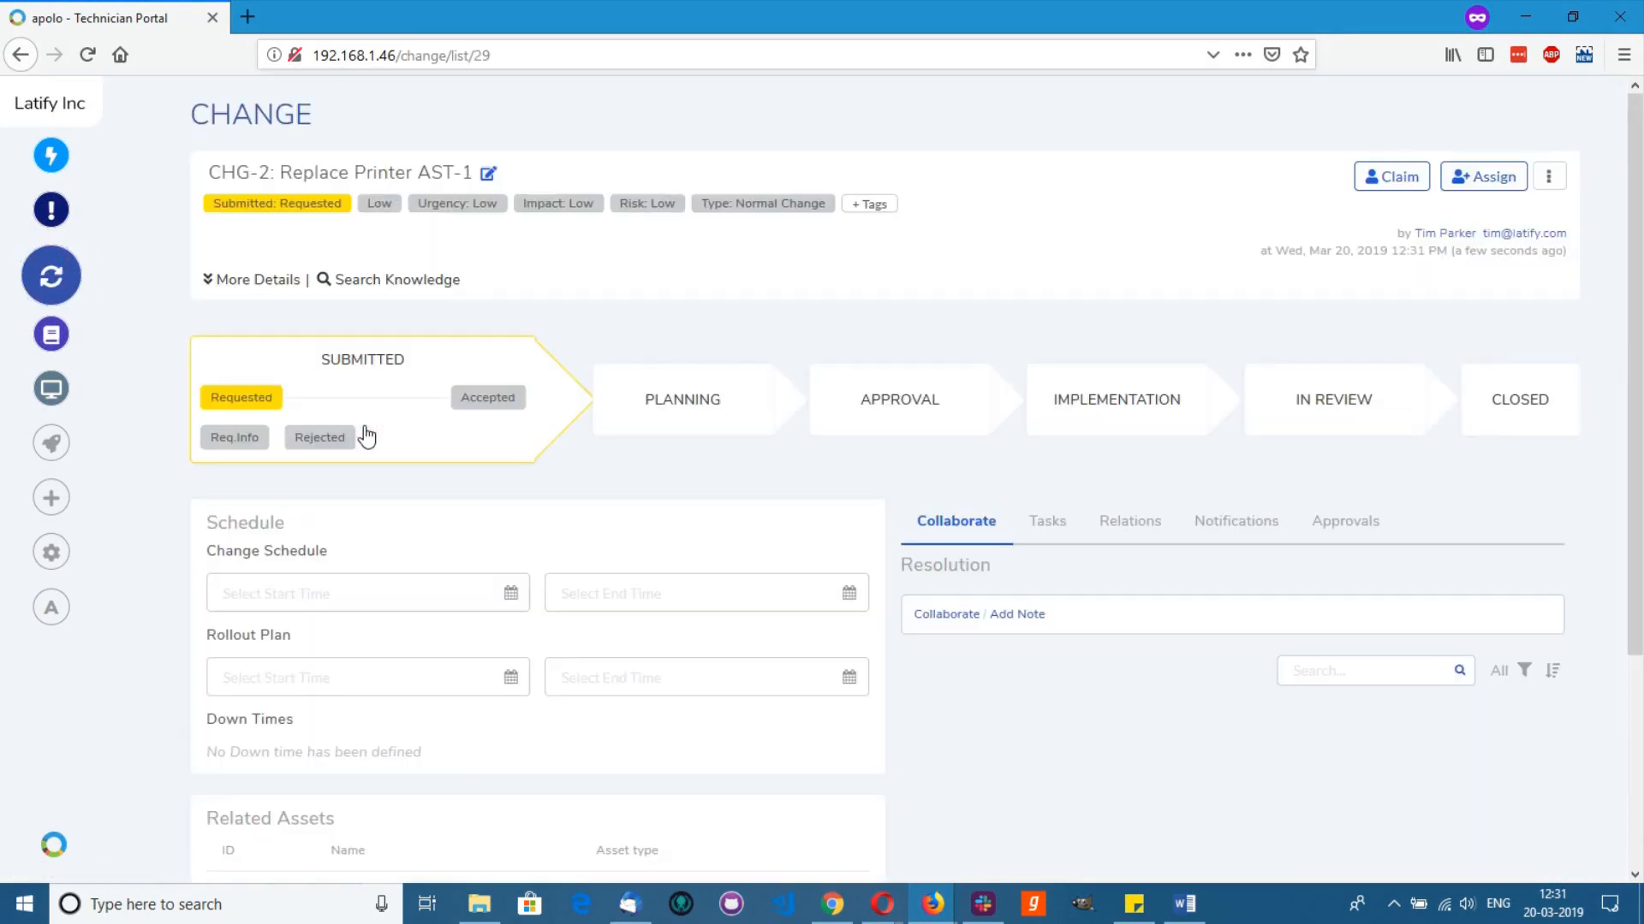
click(1391, 176)
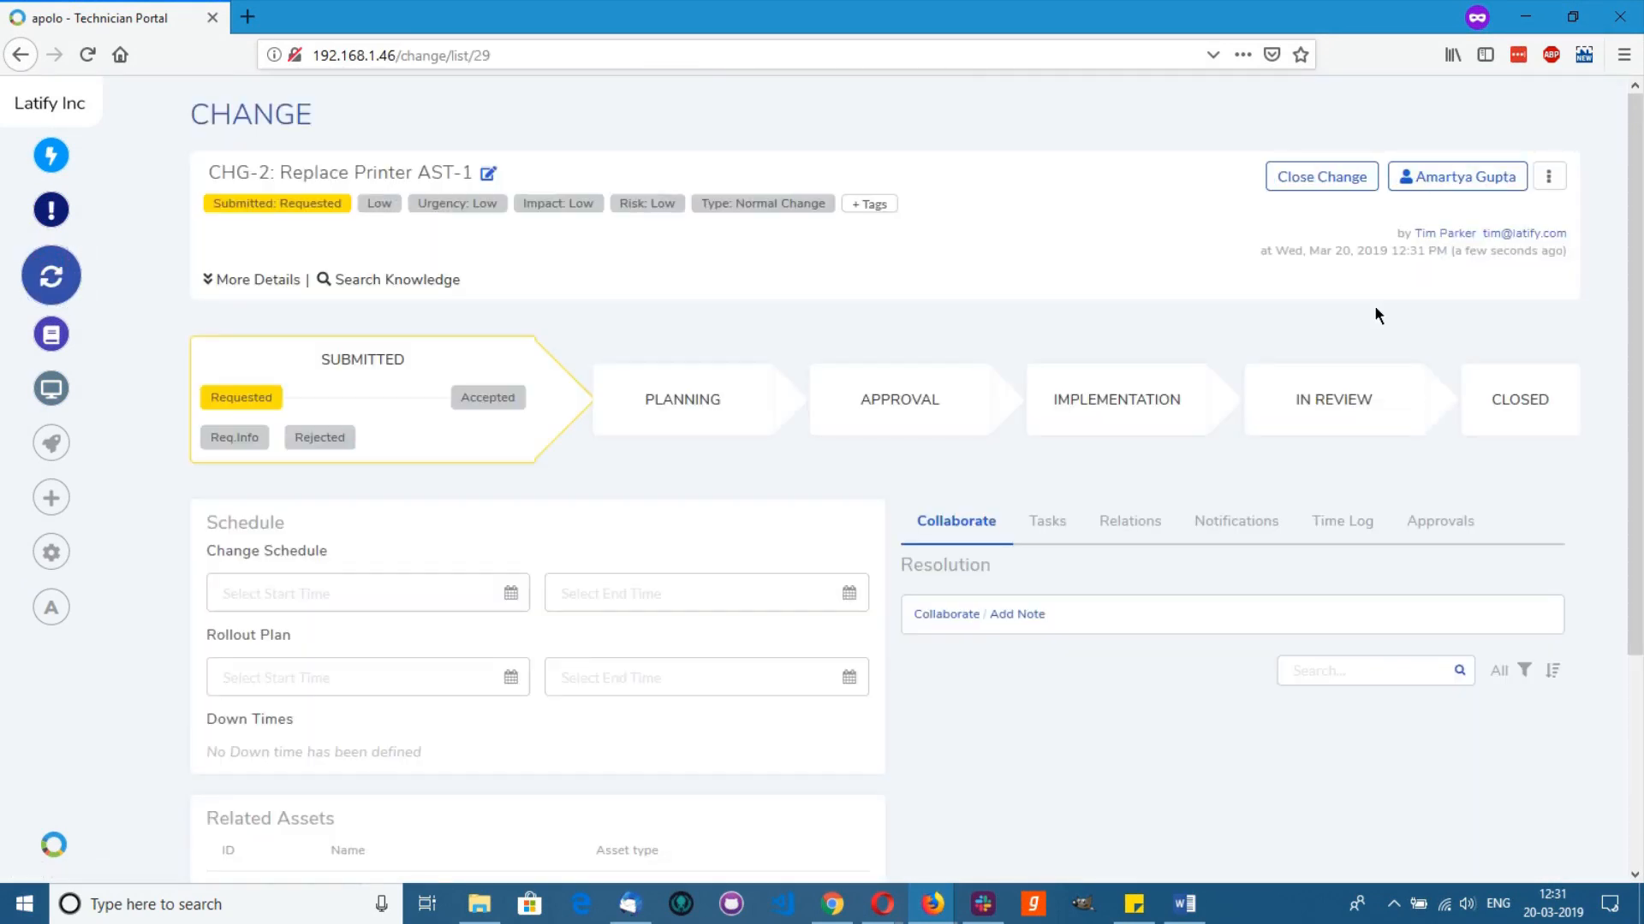
Step: Make the technician CHG-2's change implementer and manager, and another technician its reviewer
click(291, 282)
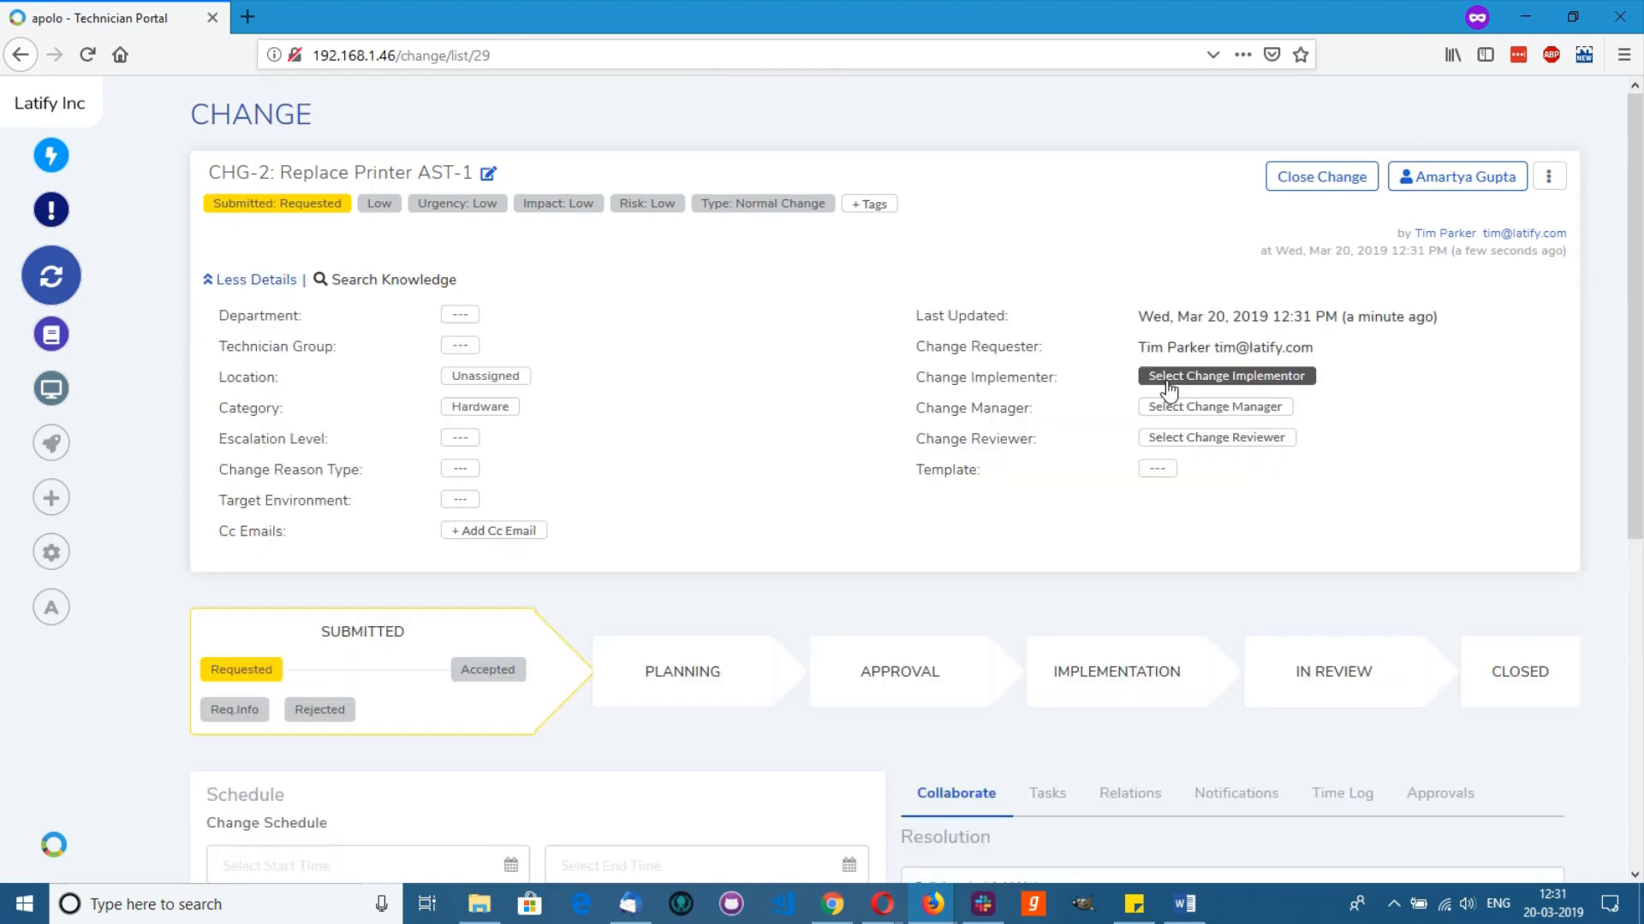
click(1167, 383)
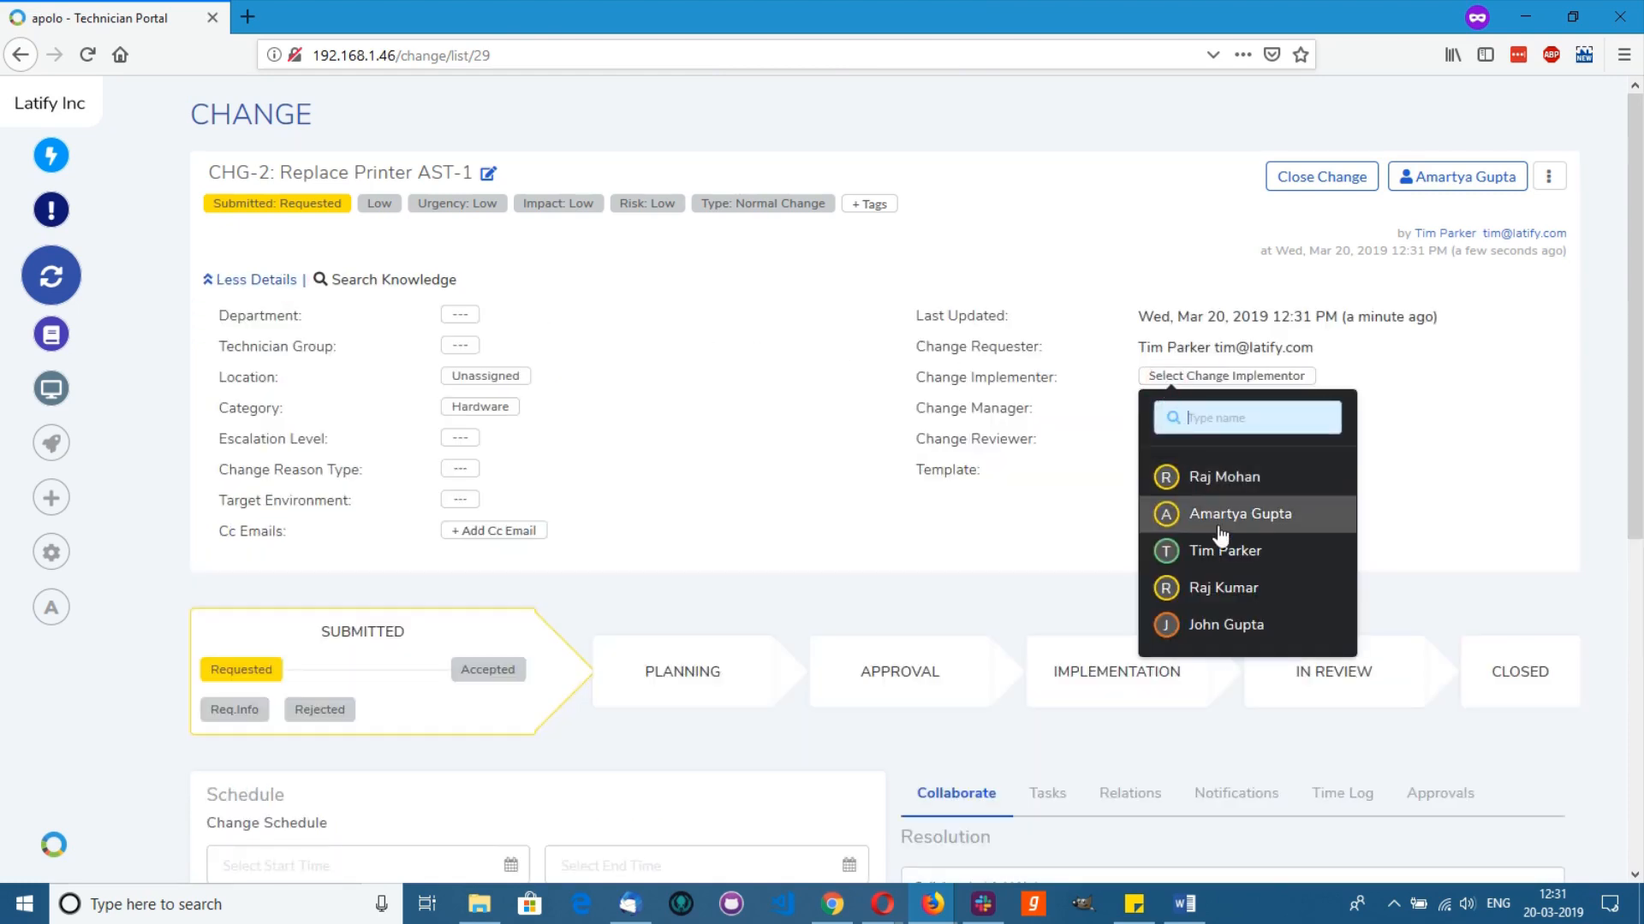
click(1233, 514)
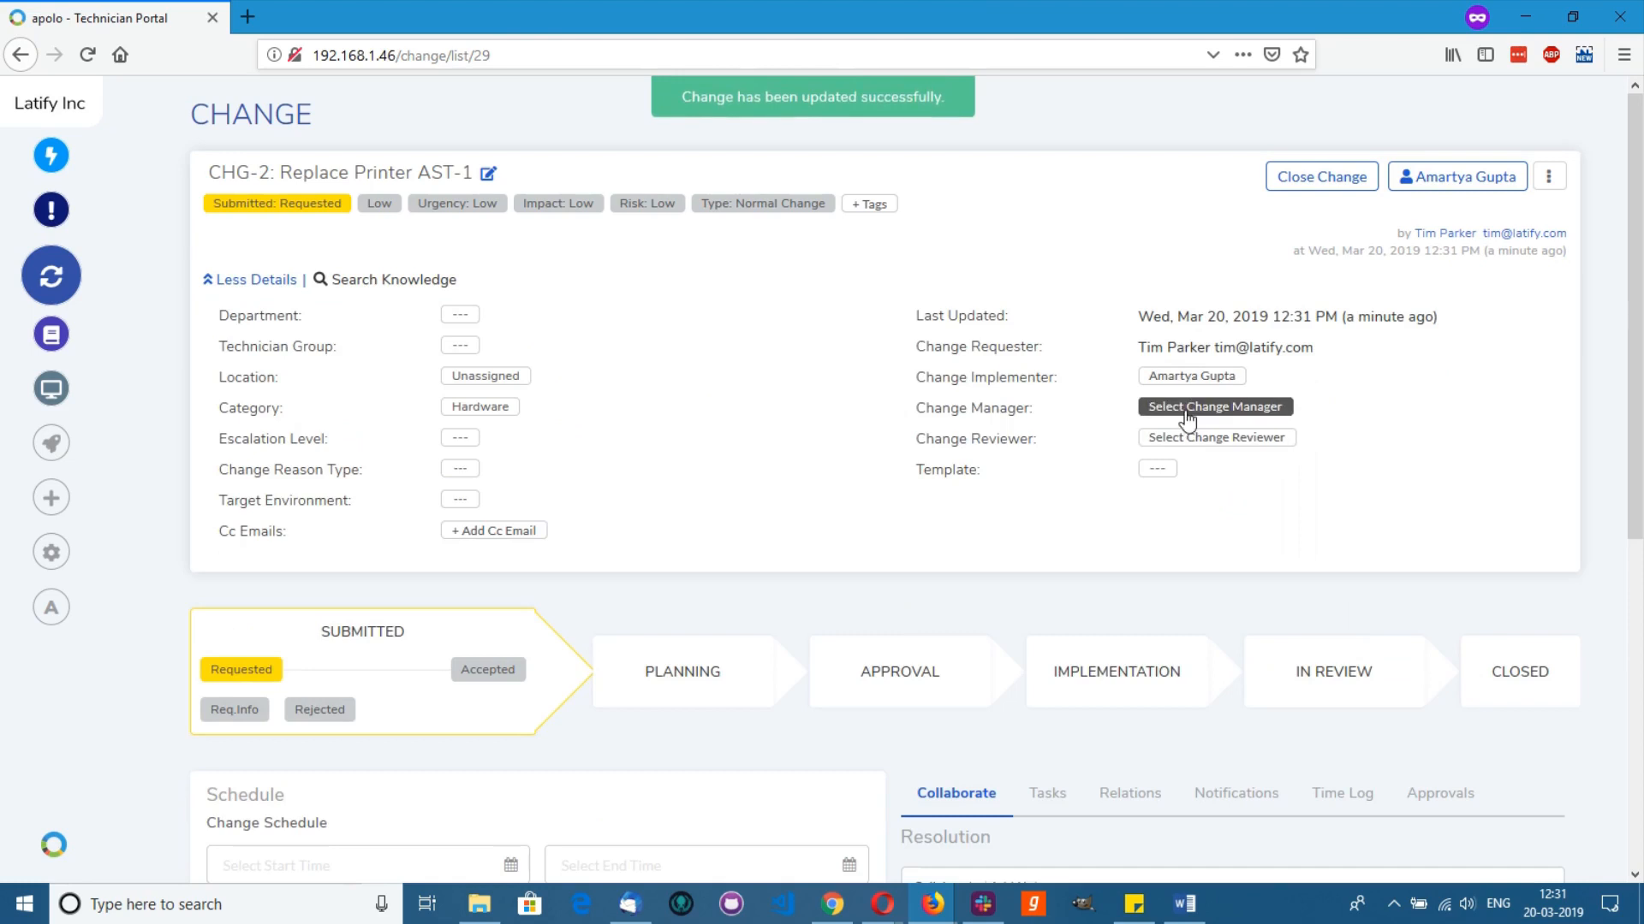
click(1185, 407)
click(1224, 544)
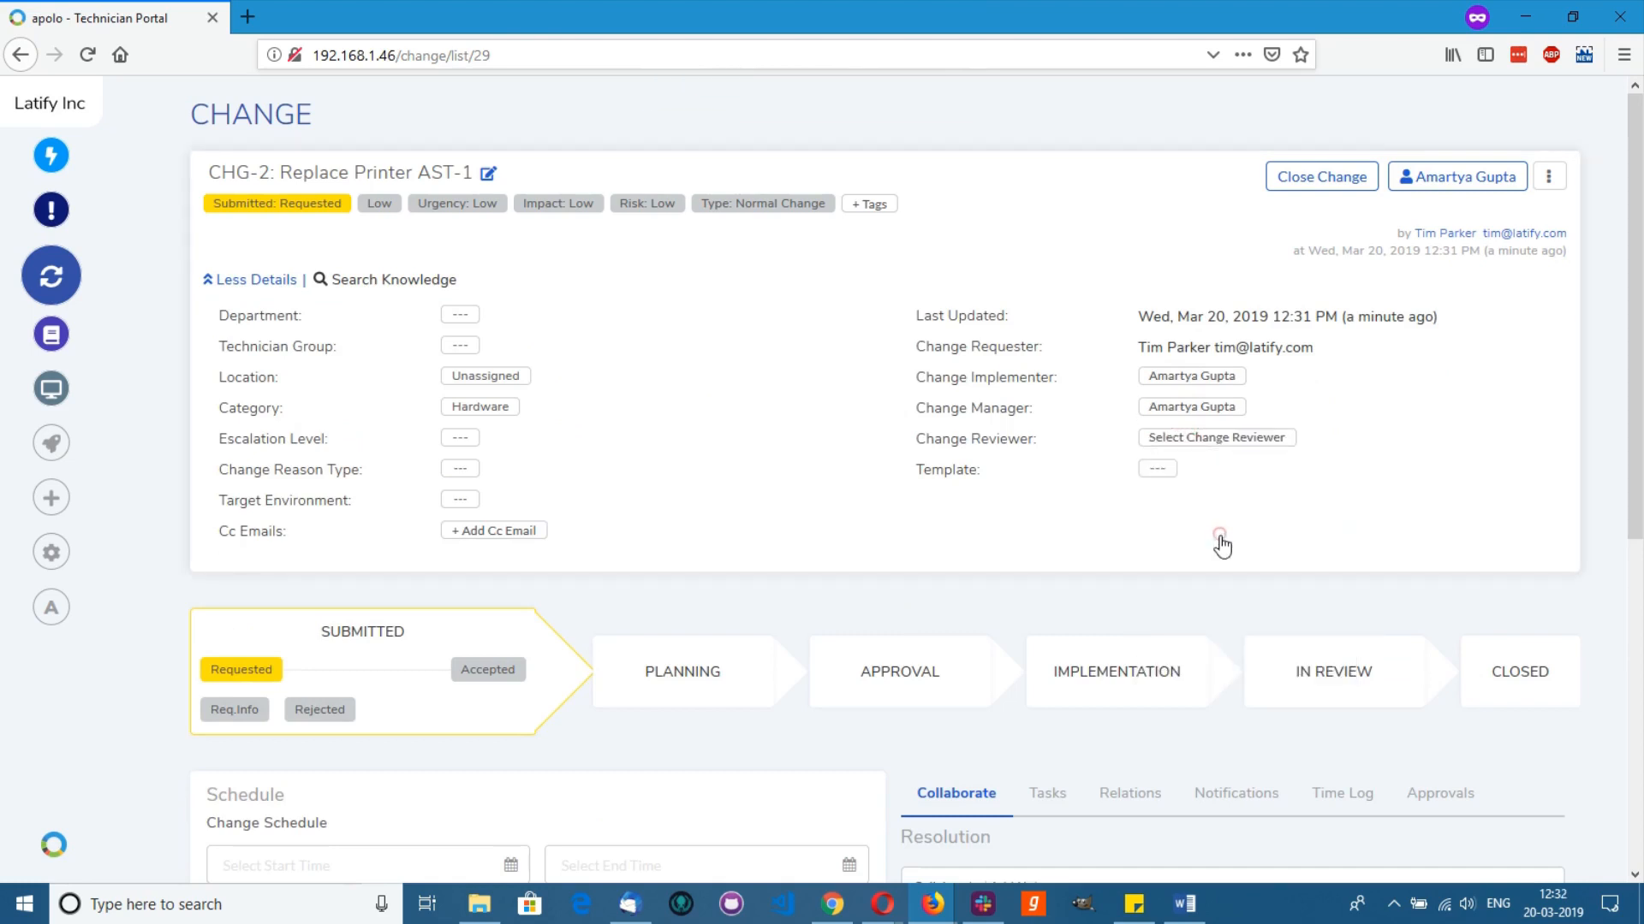
click(1215, 437)
click(1247, 685)
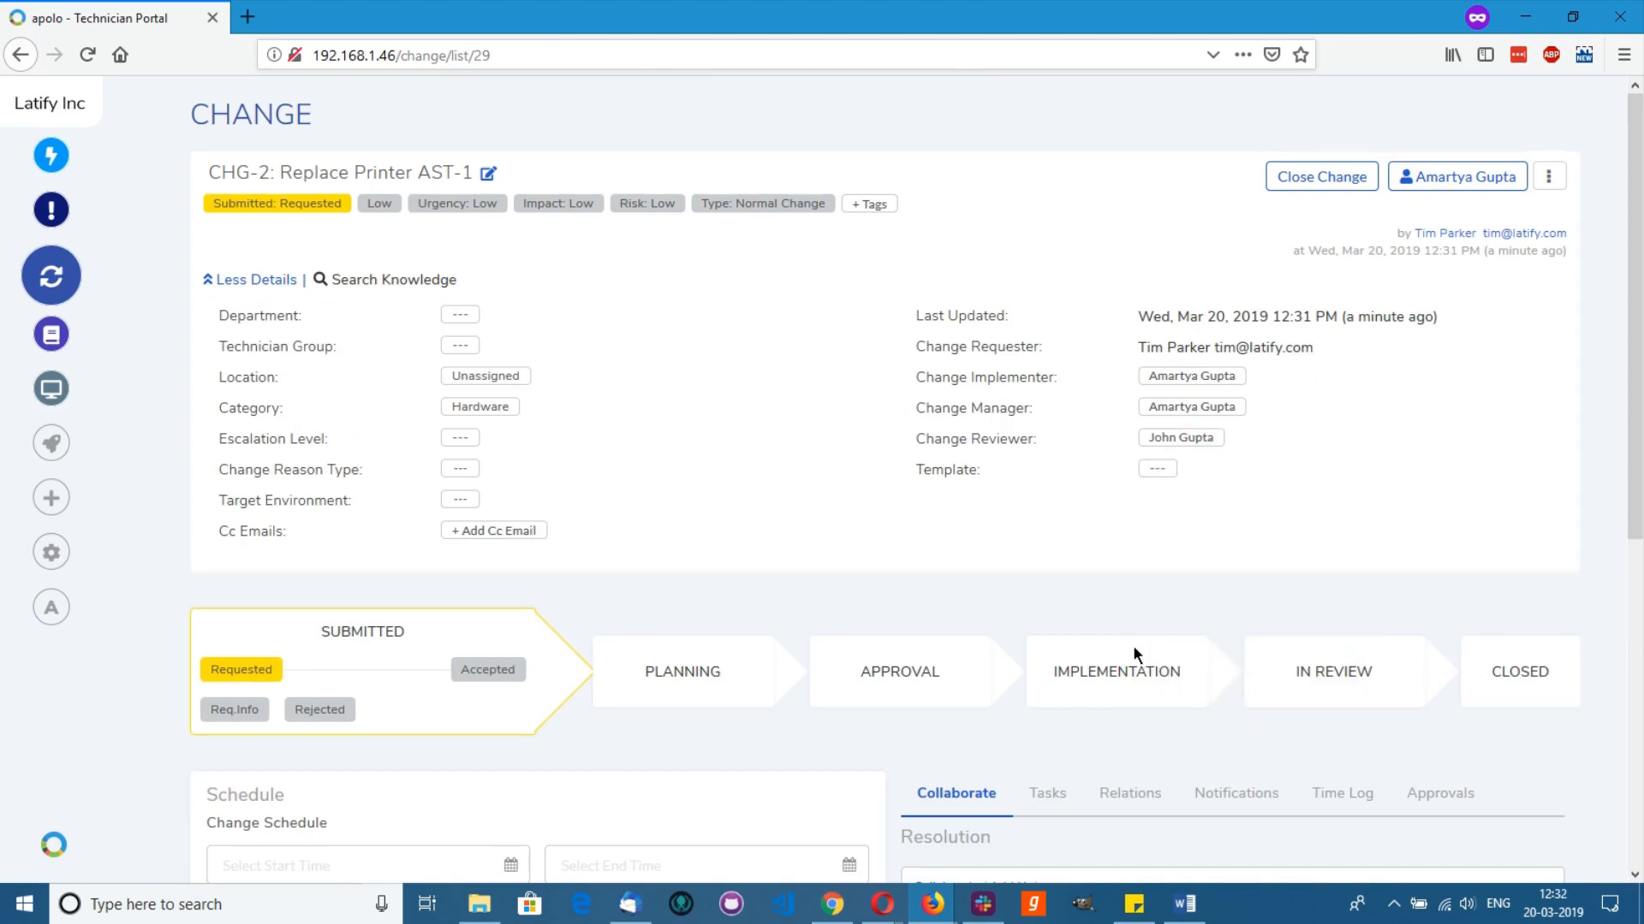
scroll(1132, 645, down, 1)
scroll(391, 433, up, 1)
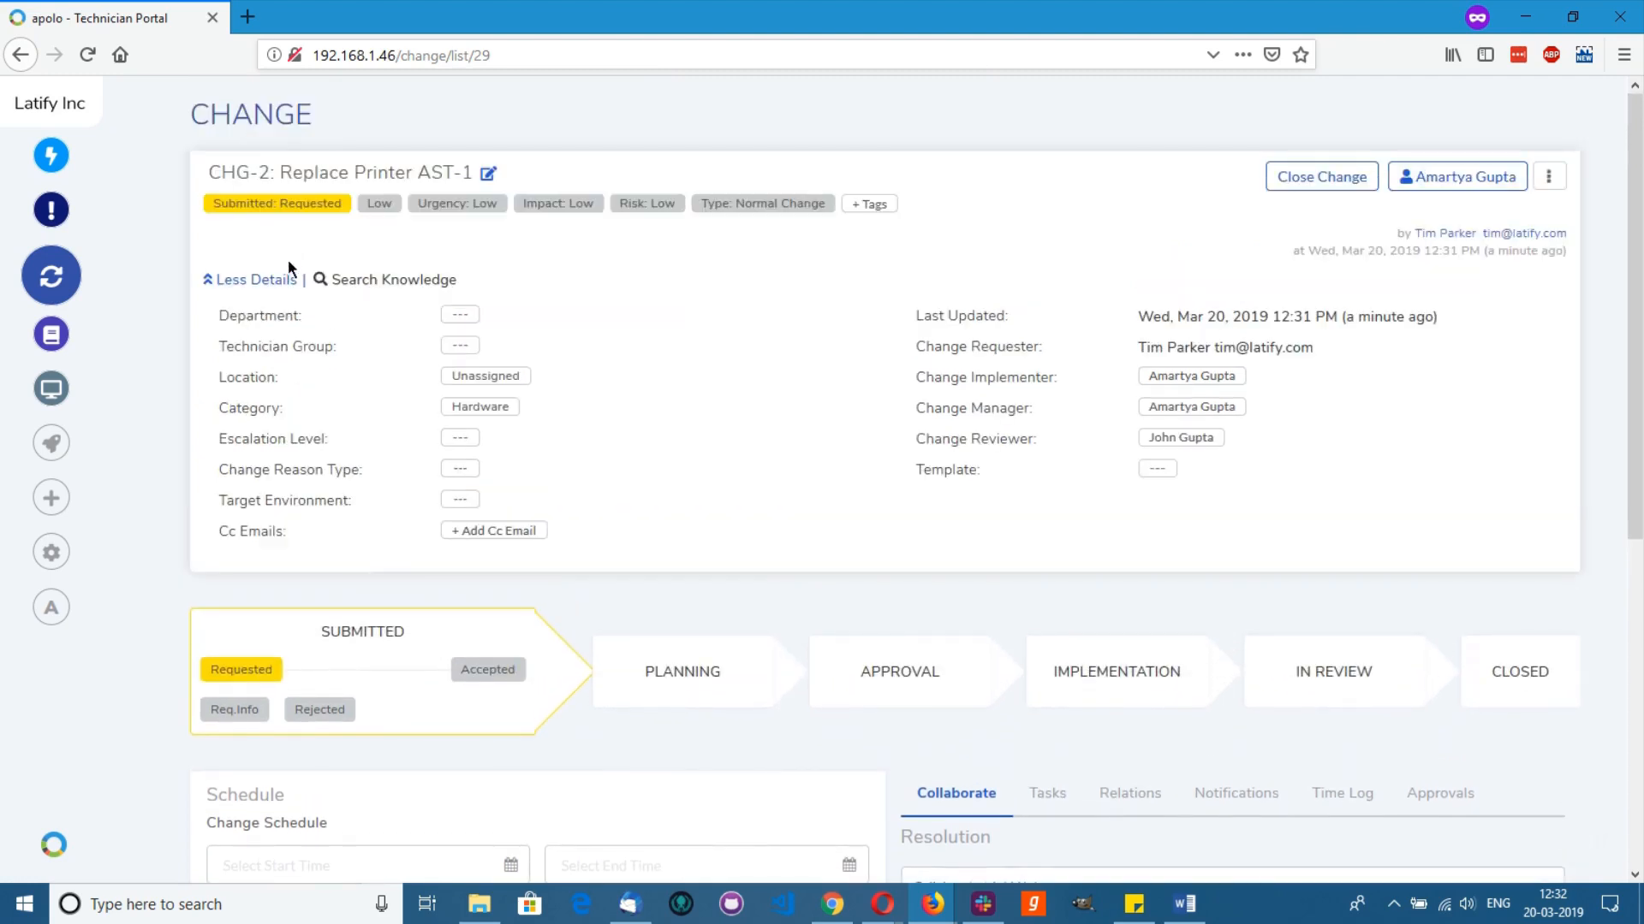
click(283, 280)
Step: Accept CHG-2, moving it into Planning, and set the schedule start date to Mar 26
click(505, 402)
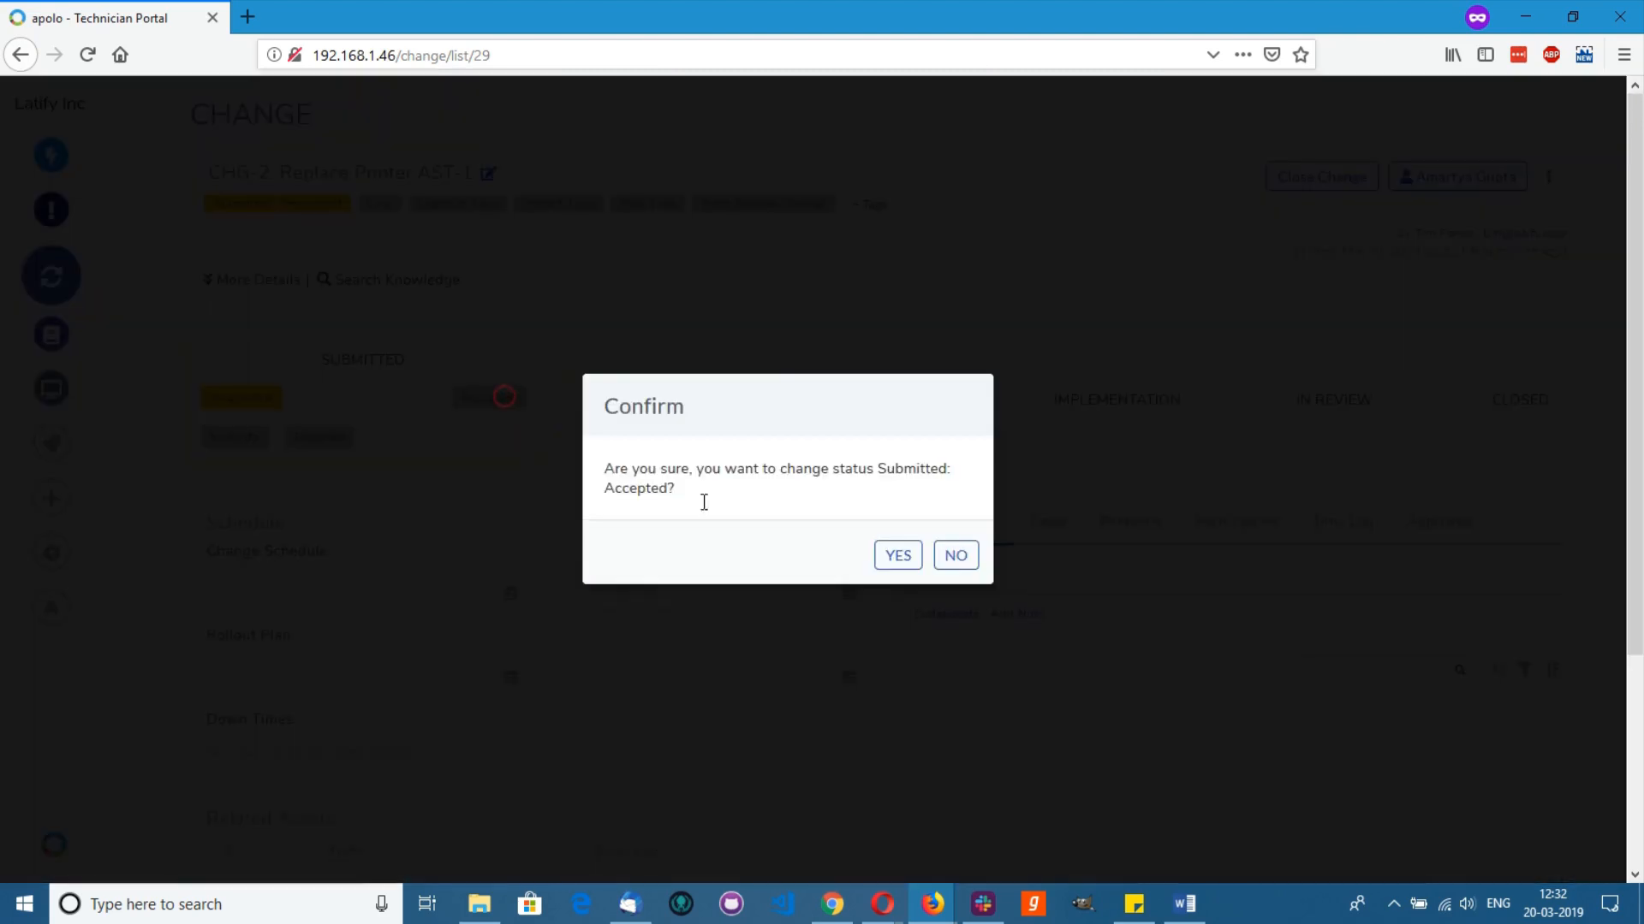
click(900, 555)
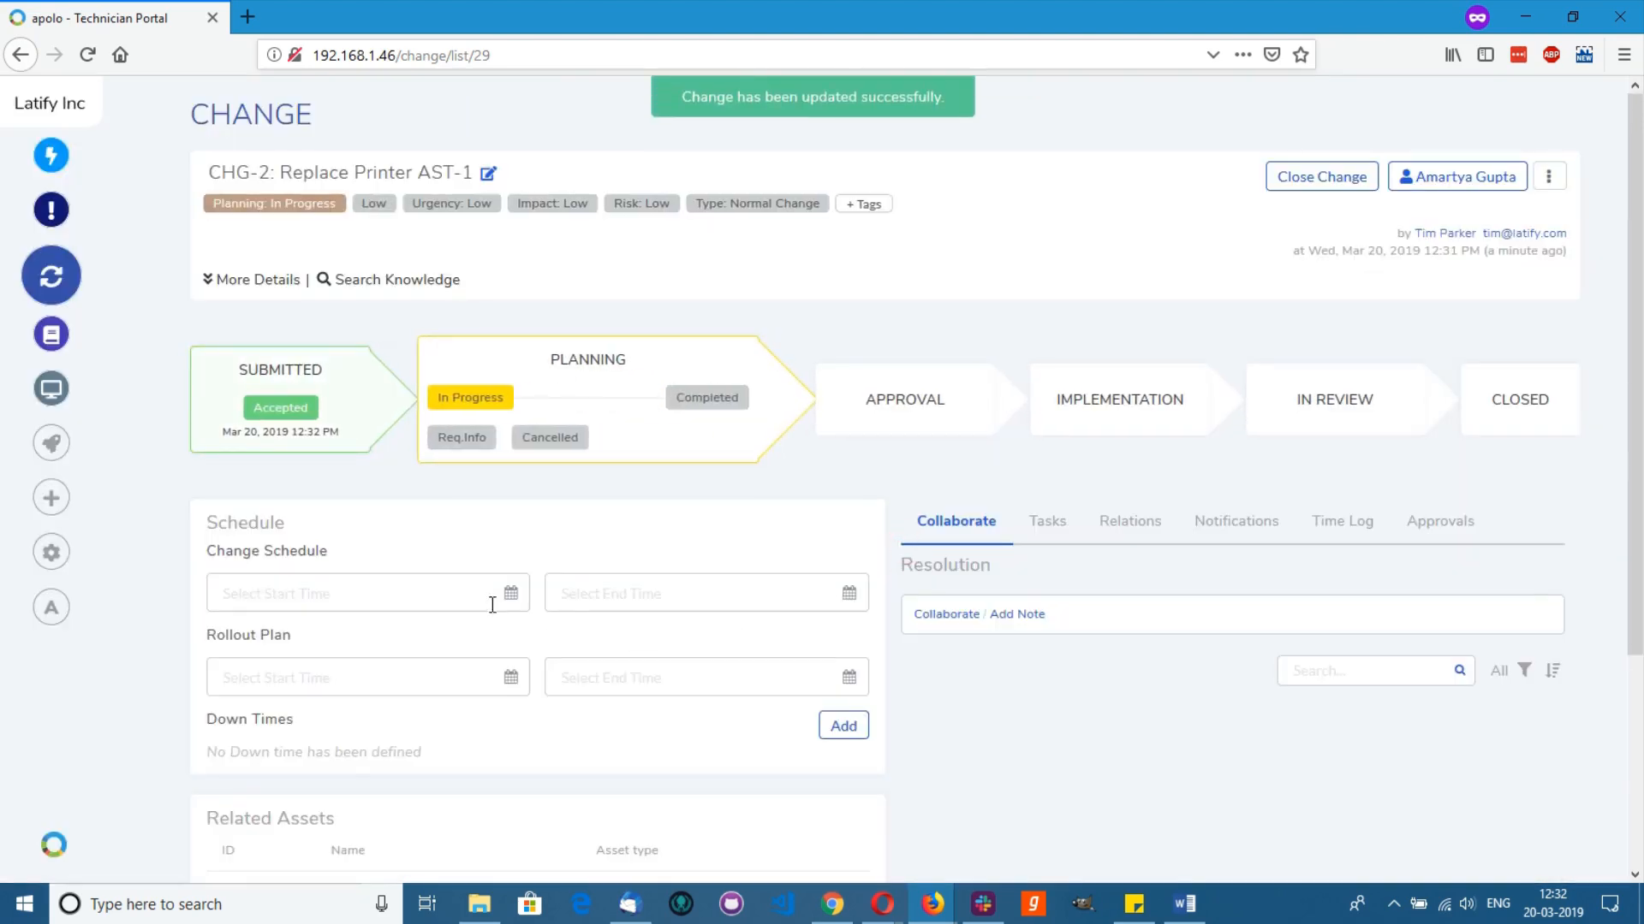
click(465, 596)
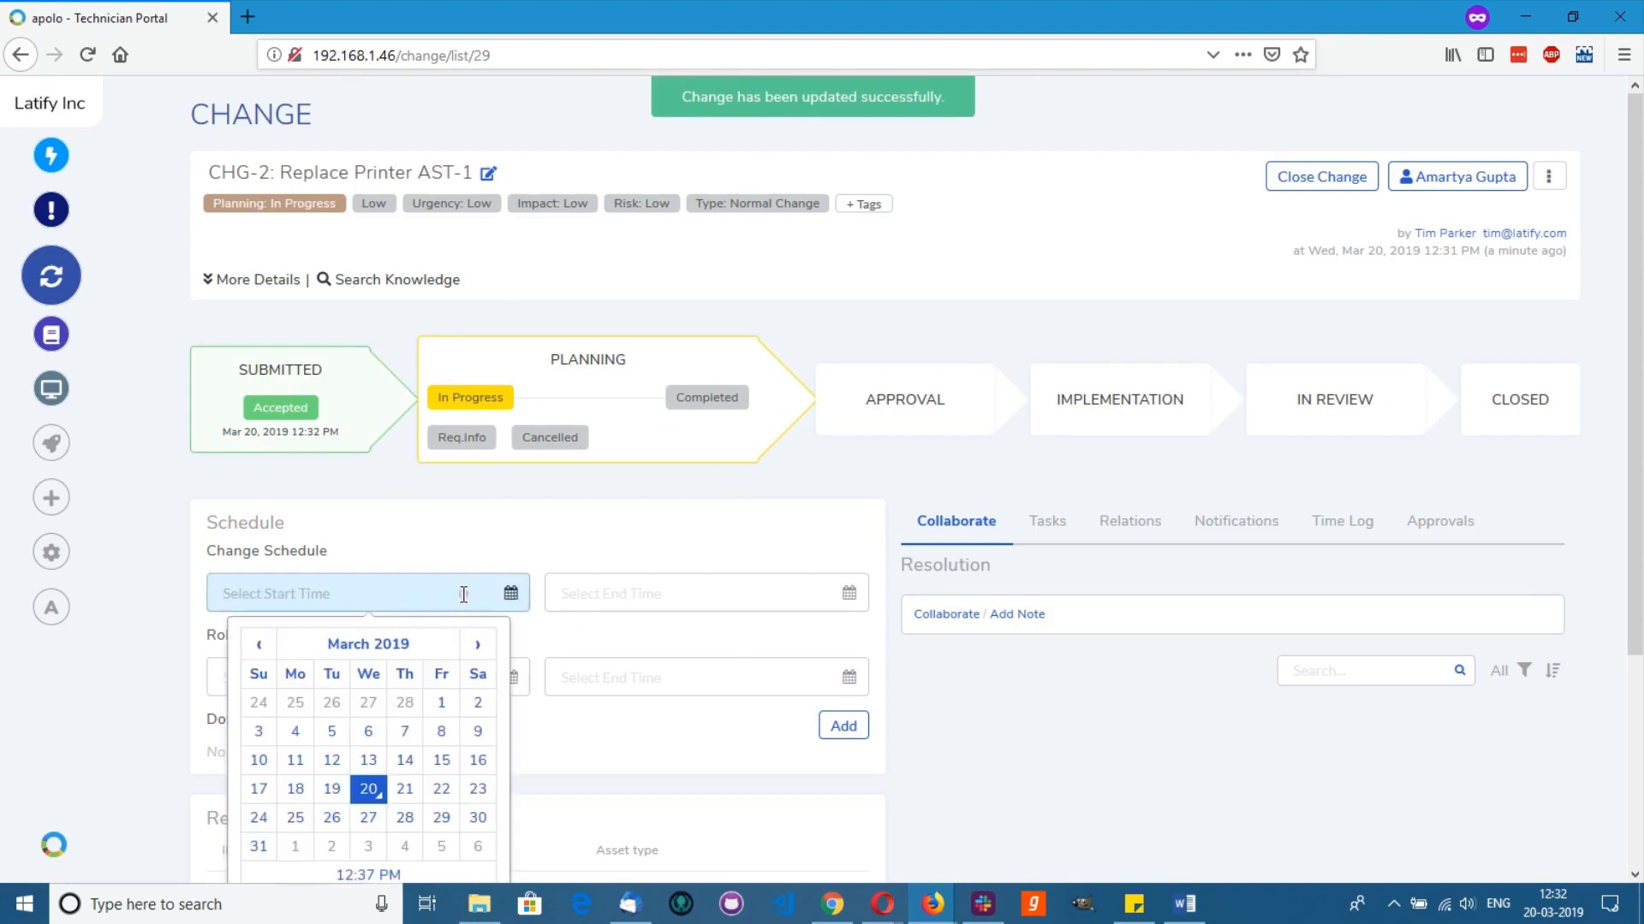
click(407, 791)
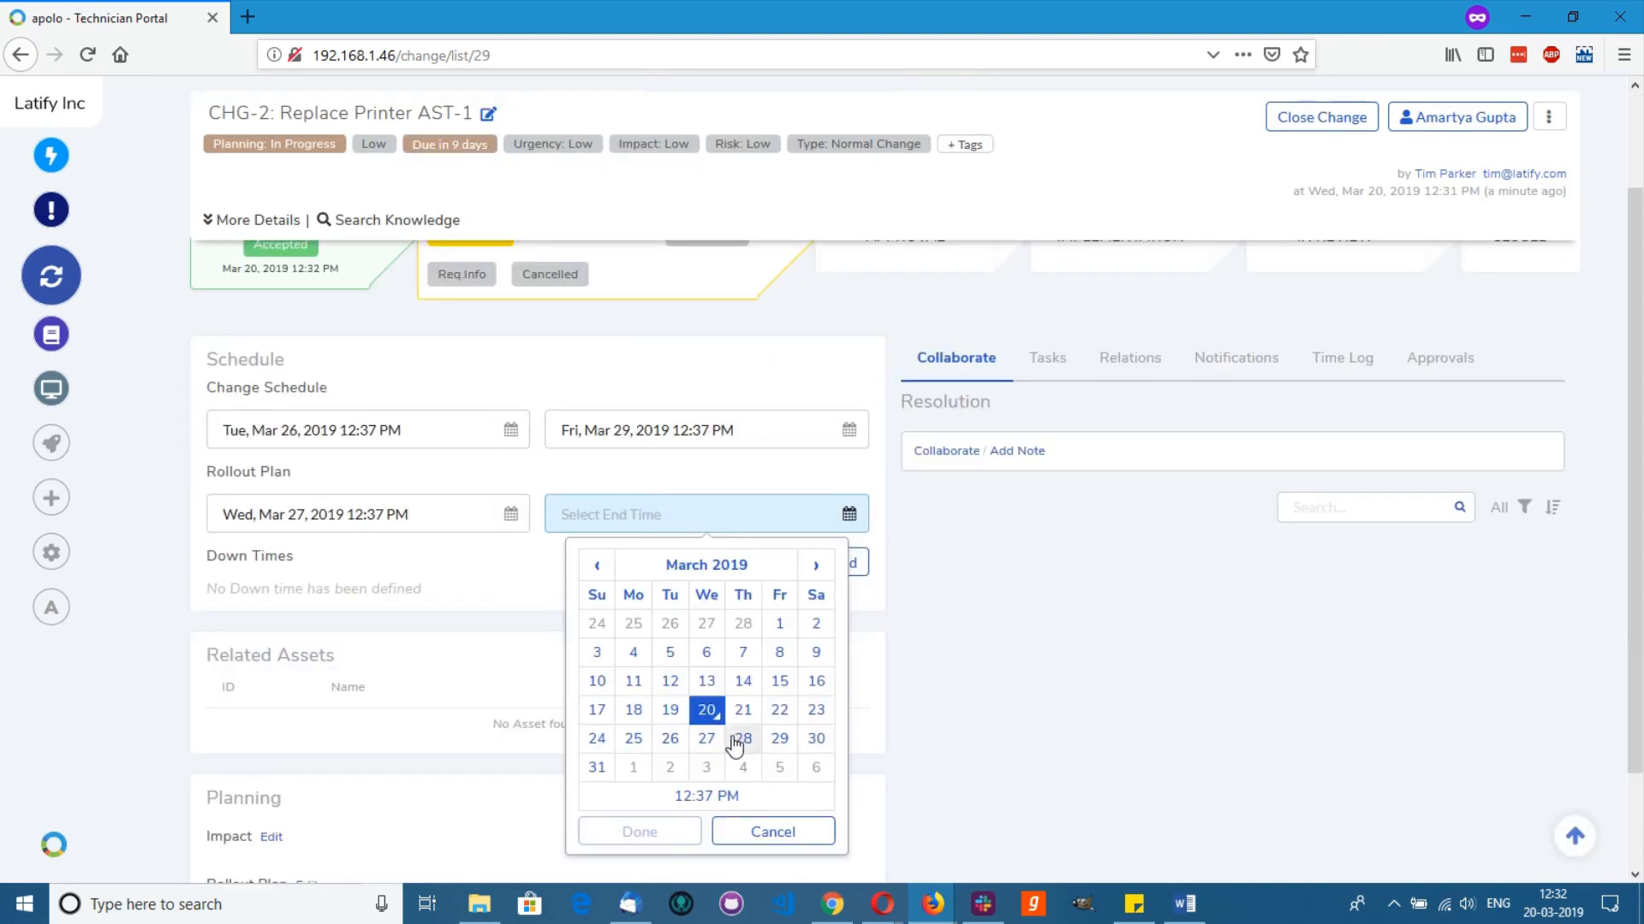
Step: Set the rollout end to Mar 28, fill the Impact and Backout (None) plans, and complete planning
click(737, 738)
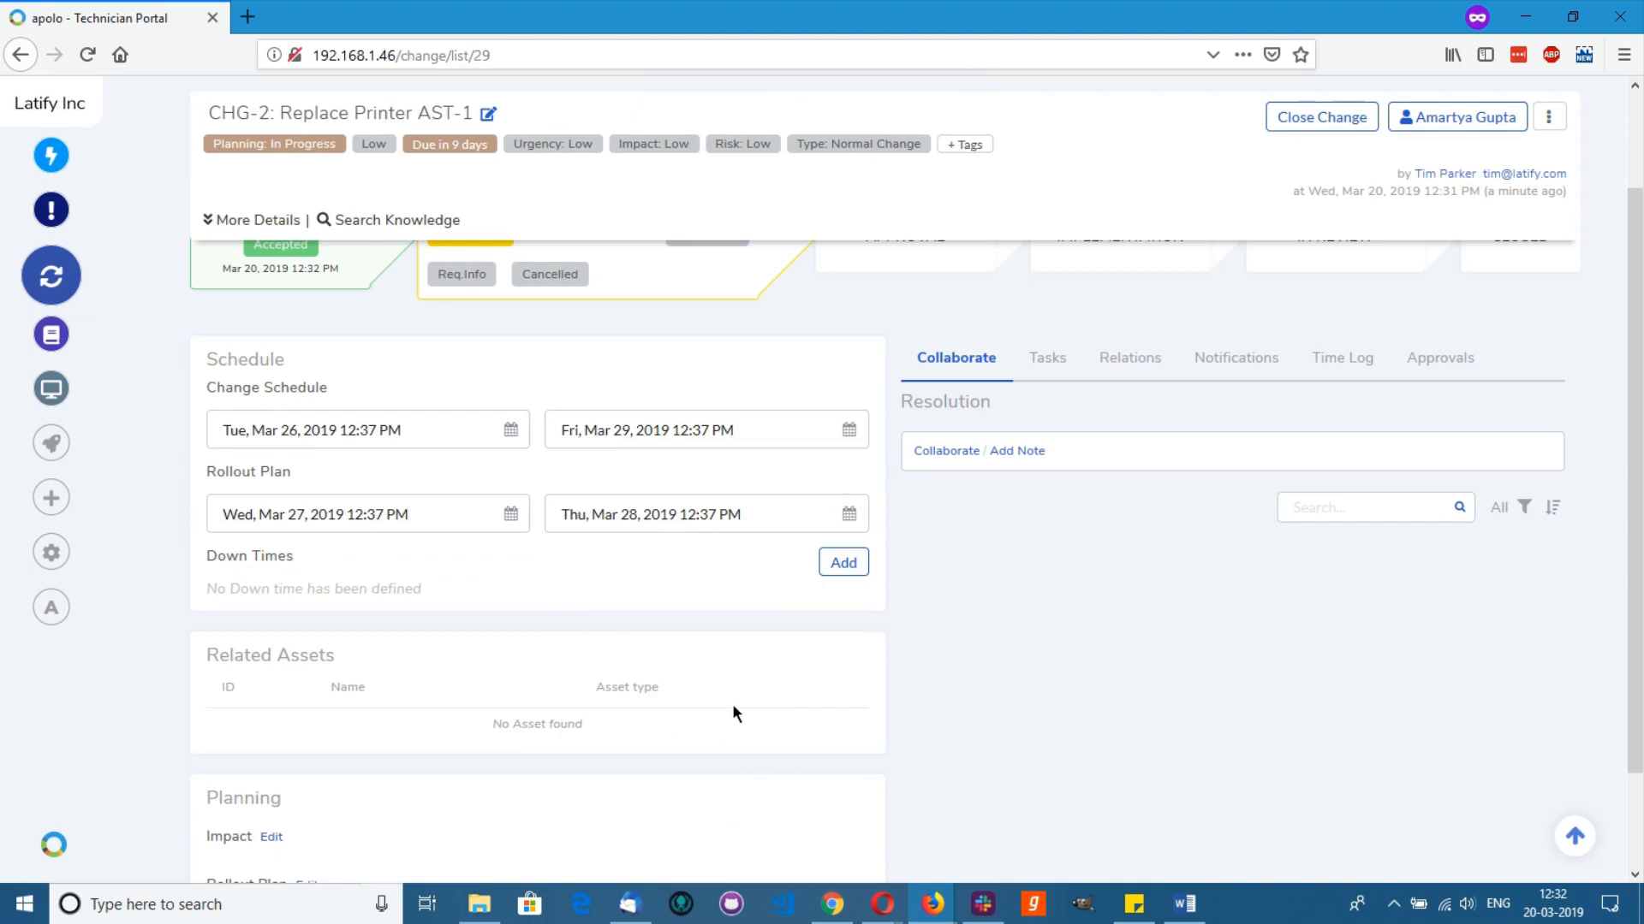
scroll(514, 719, down, 2)
click(272, 722)
scroll(668, 667, down, 3)
text(Departmental)
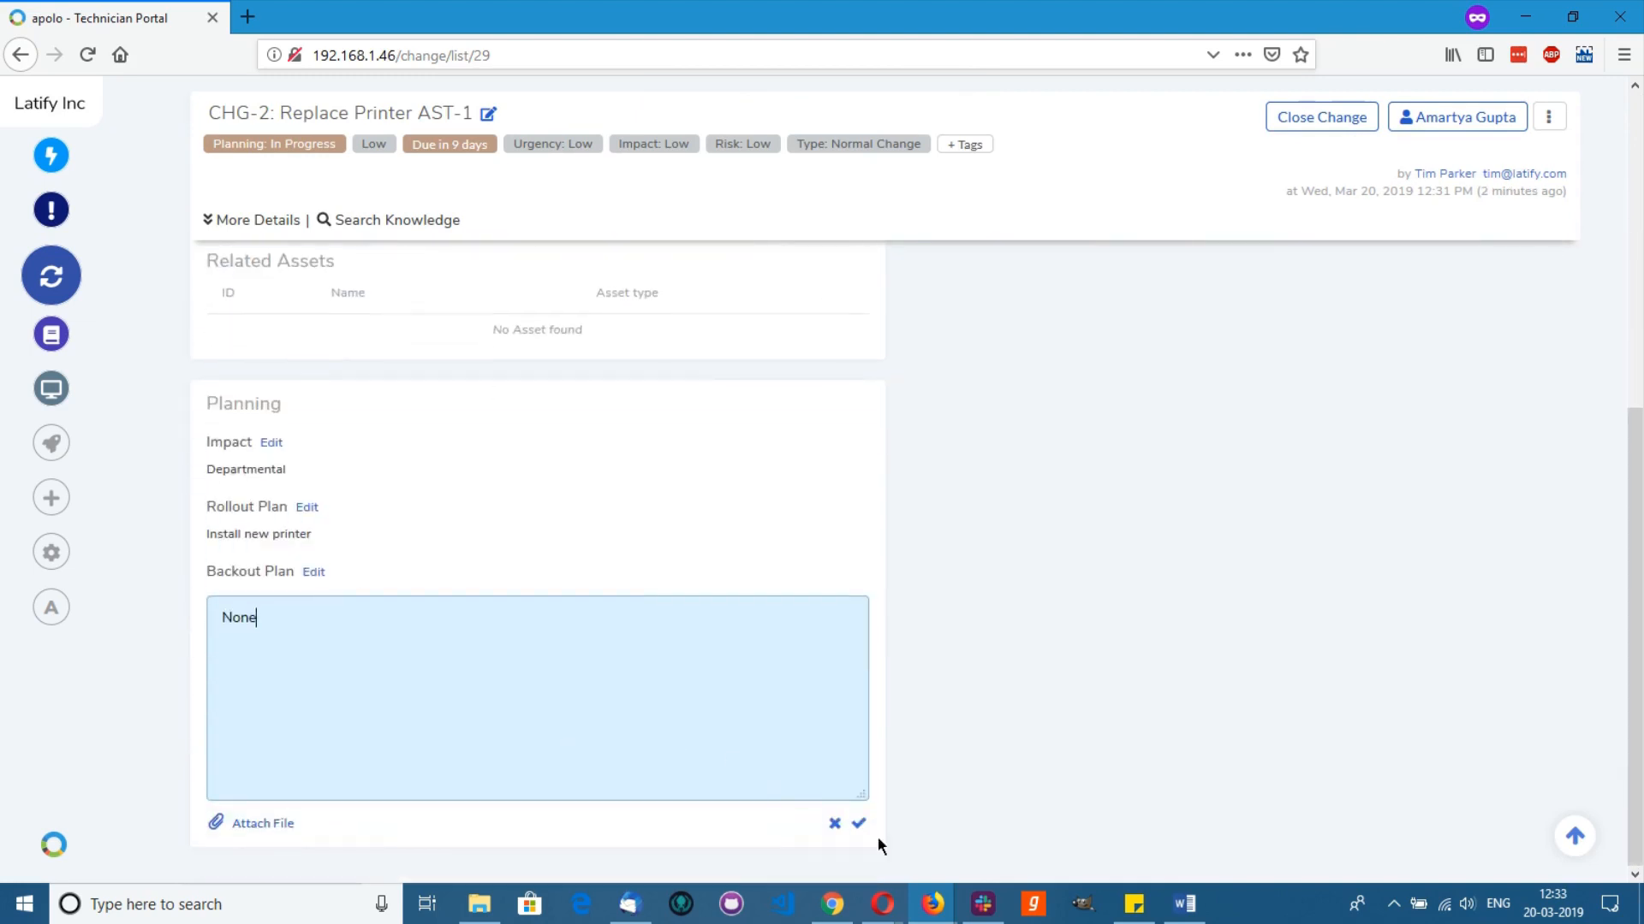
click(856, 822)
scroll(832, 804, up, 10)
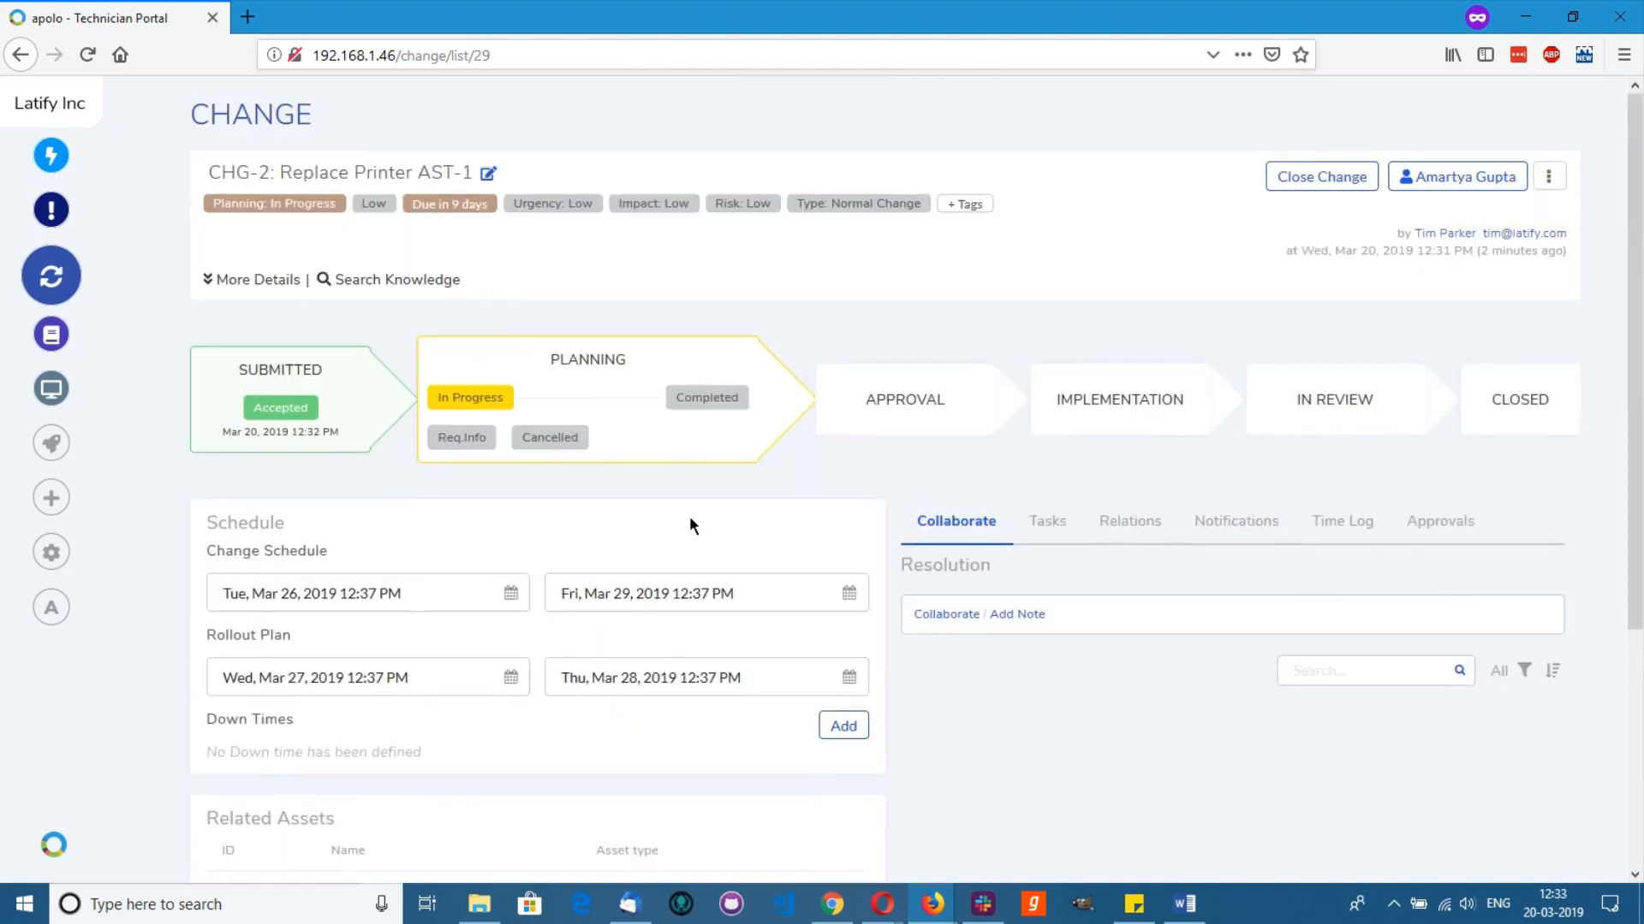
click(693, 398)
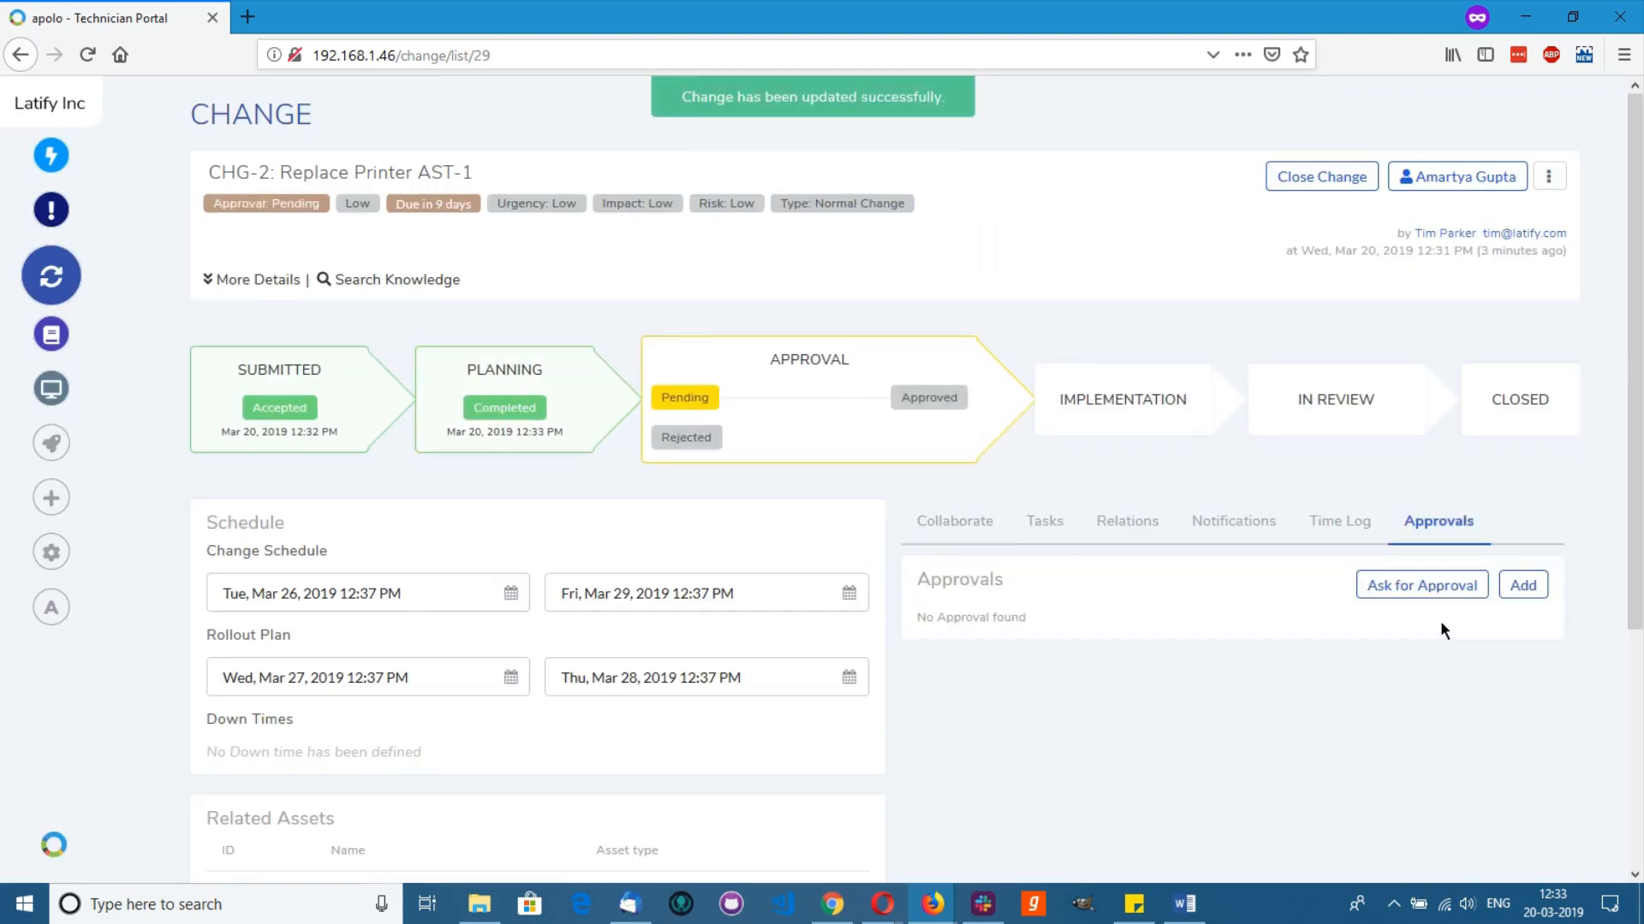
Step: Request approval of CHG-2 from the technician as an individual approver
click(1523, 586)
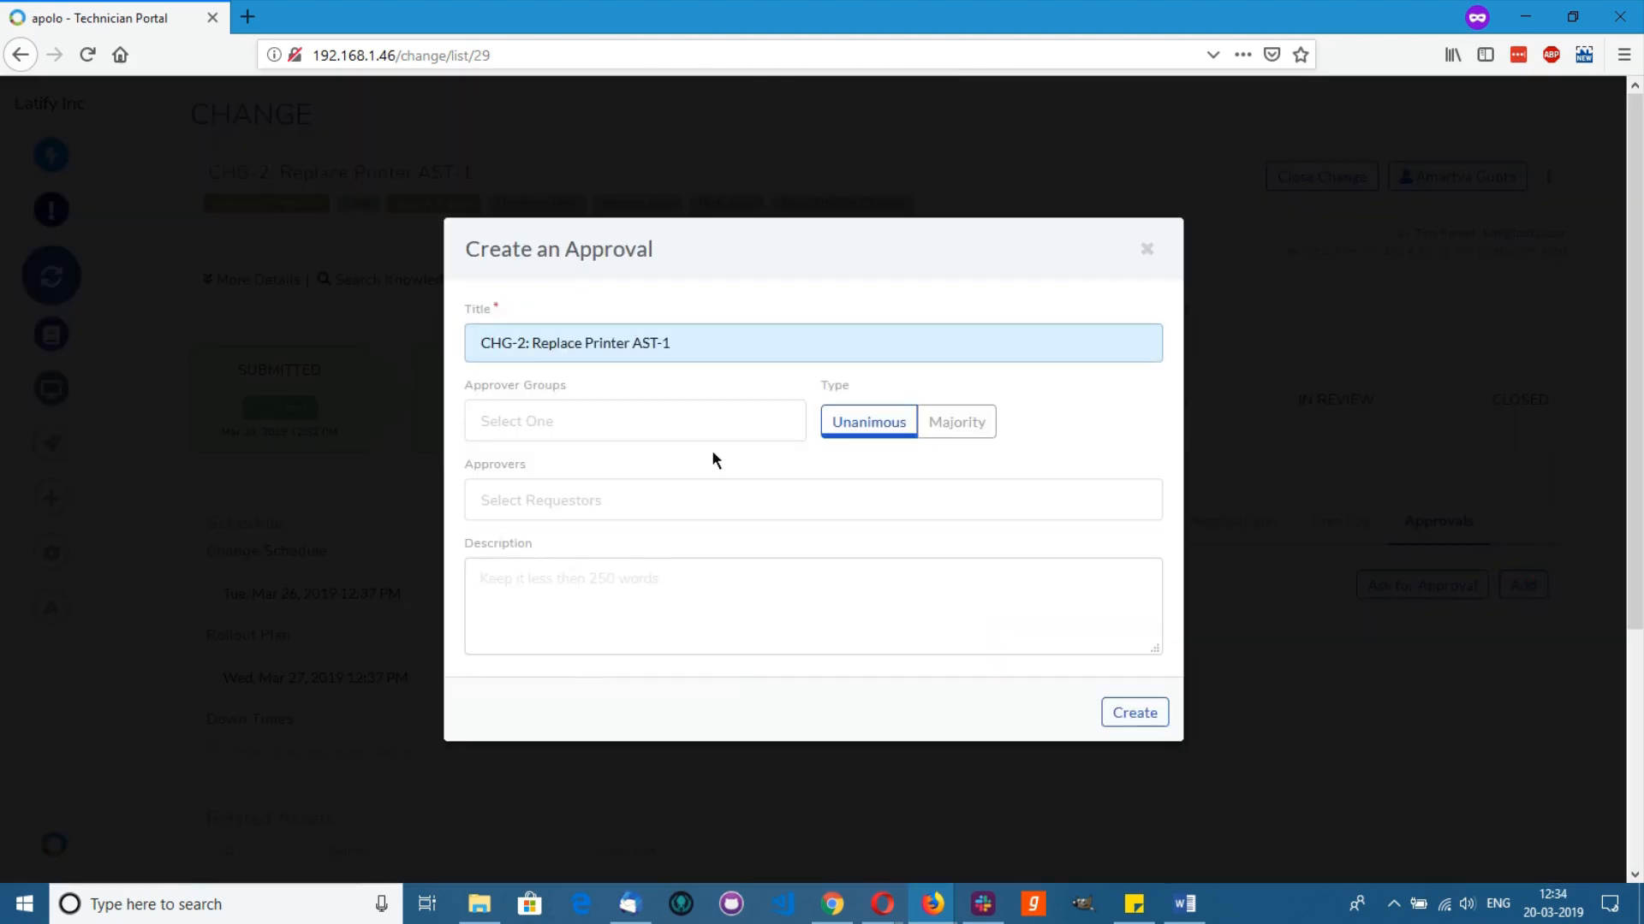
click(575, 420)
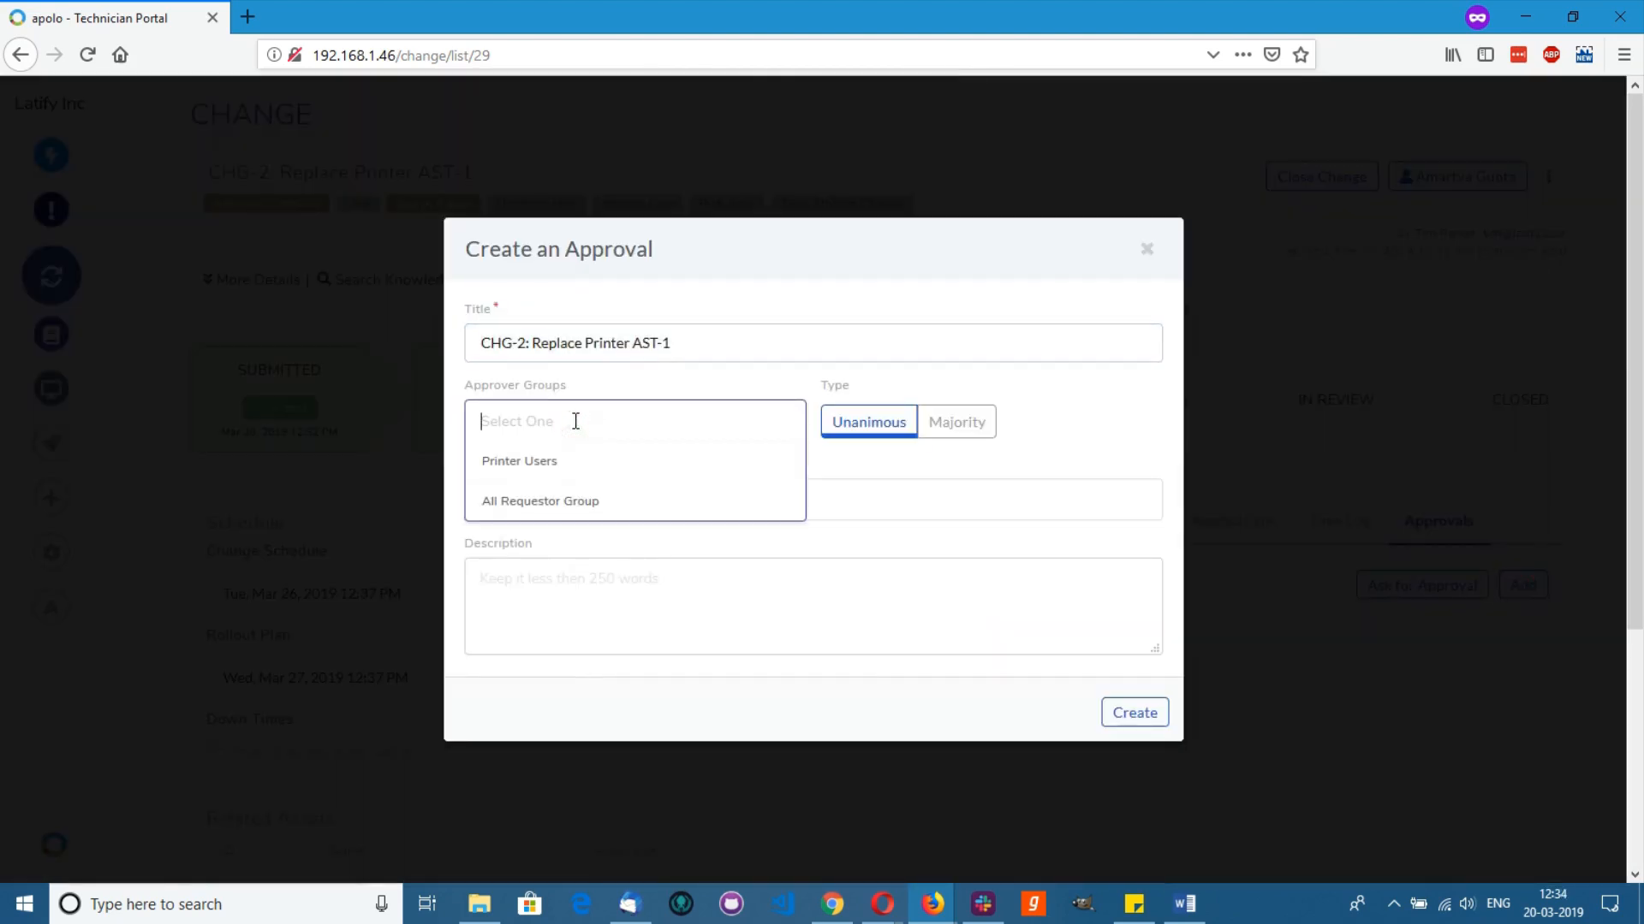
text(joh)
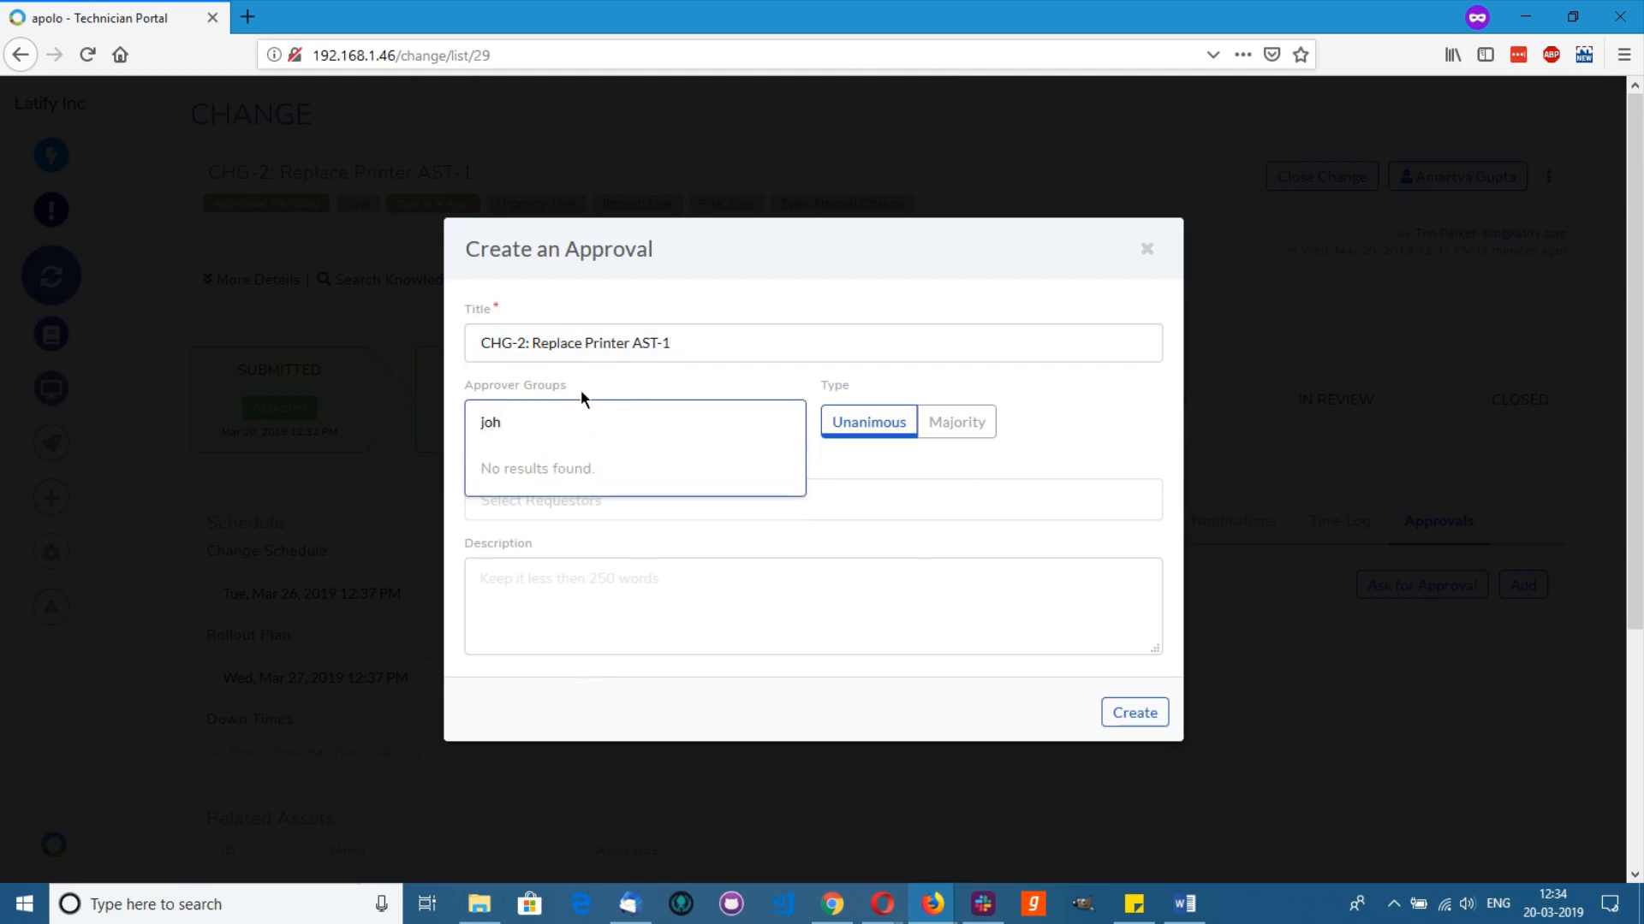
click(581, 388)
click(576, 501)
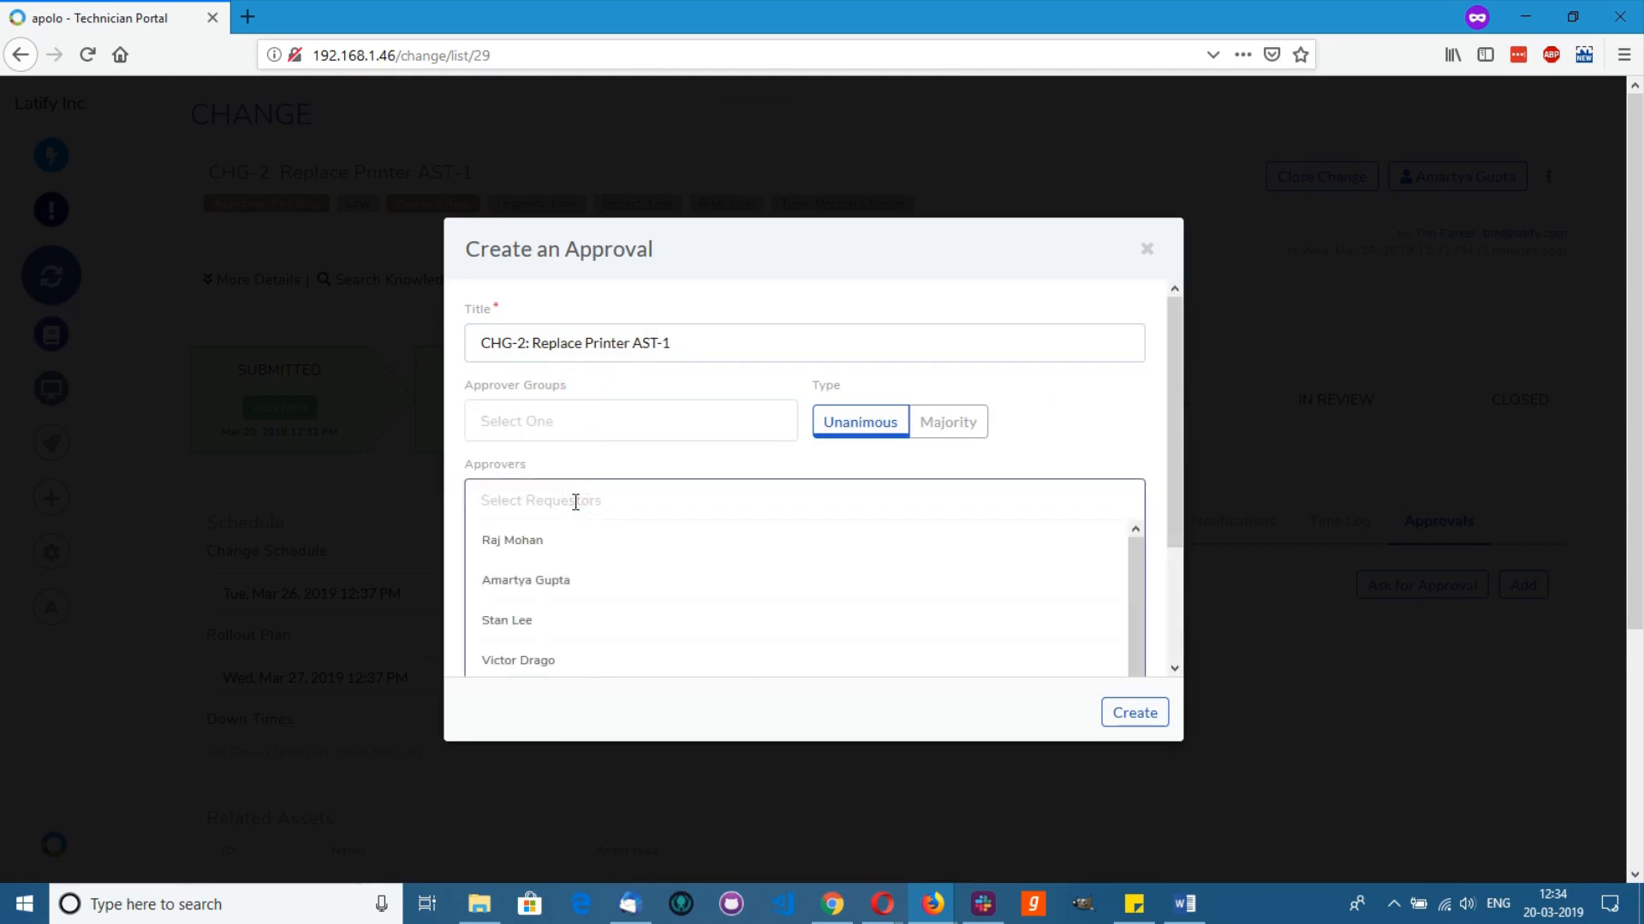
text(joh)
click(591, 548)
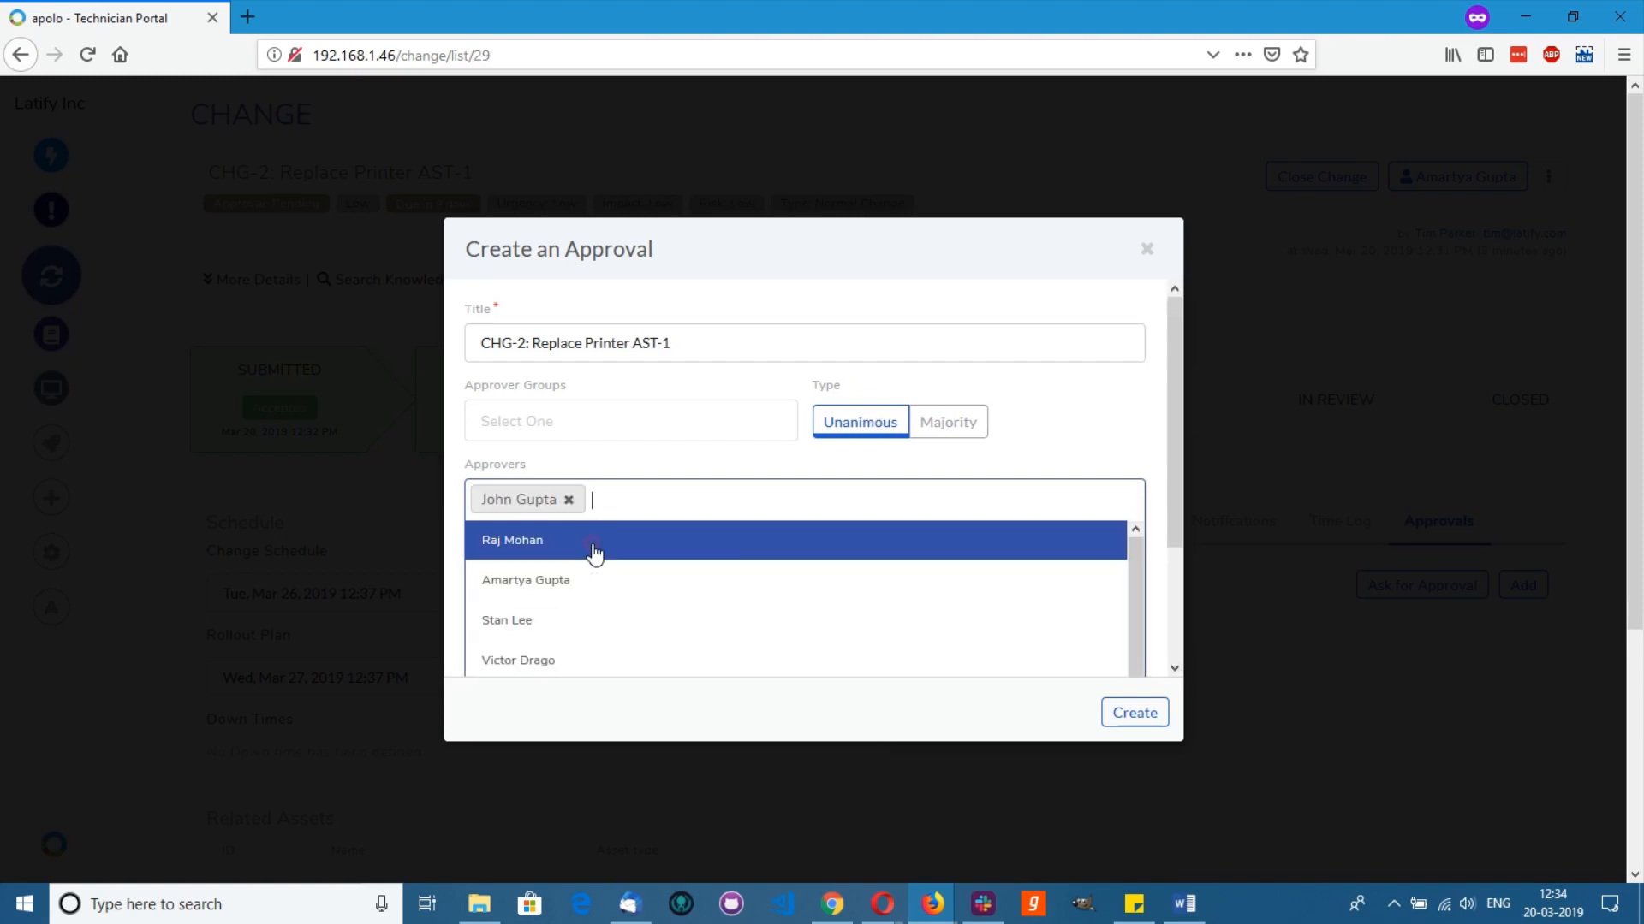
click(905, 463)
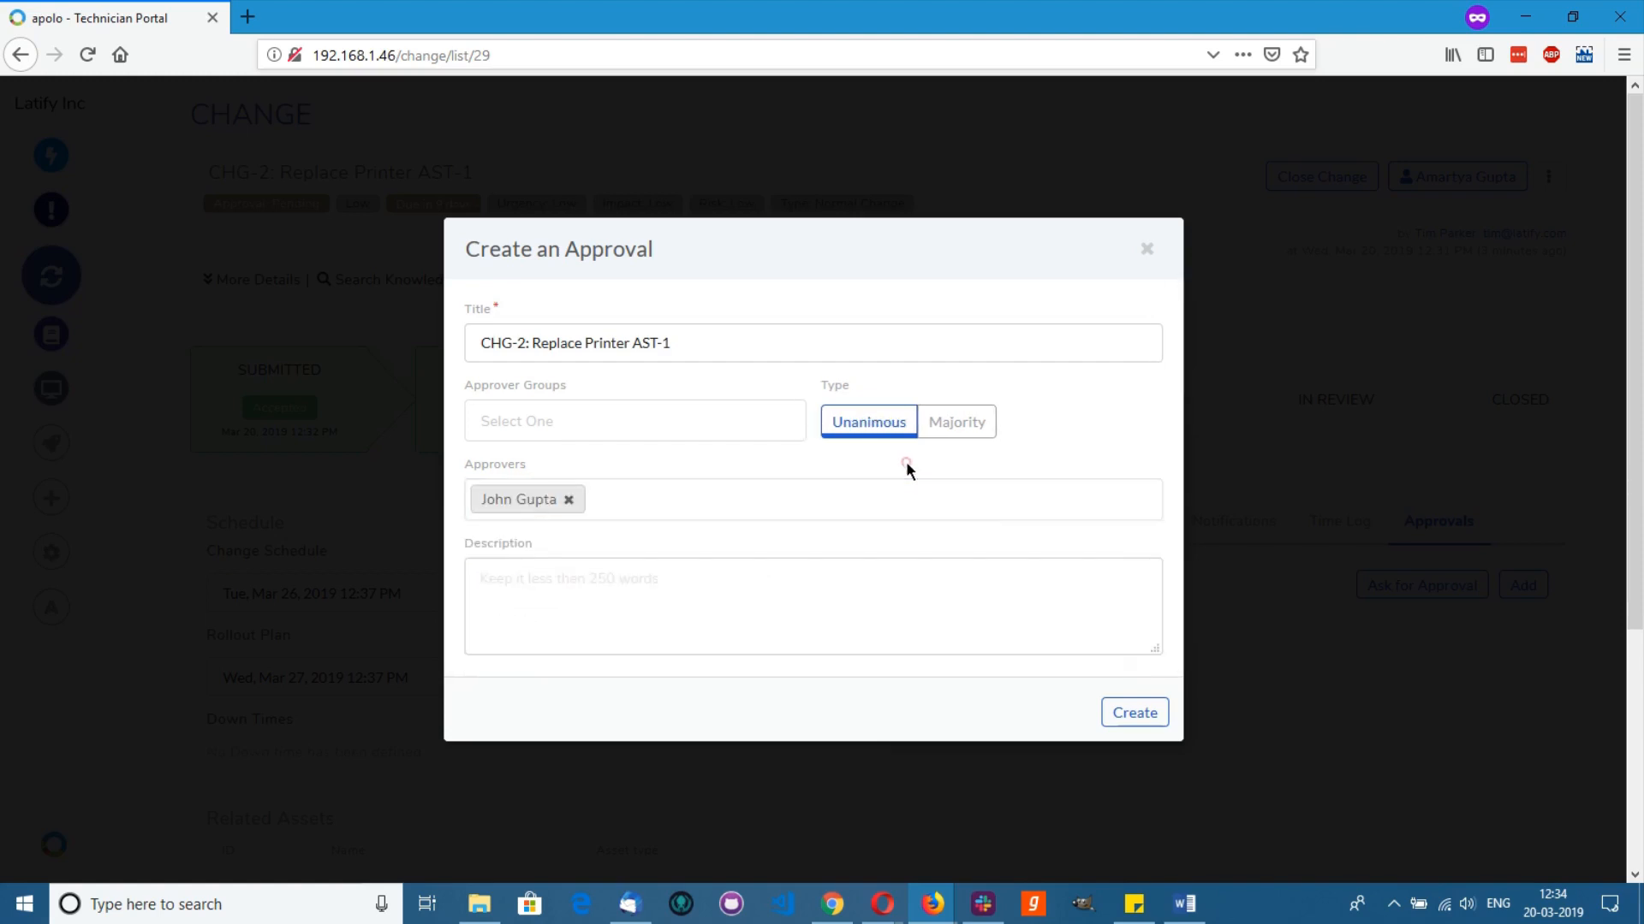
click(1135, 716)
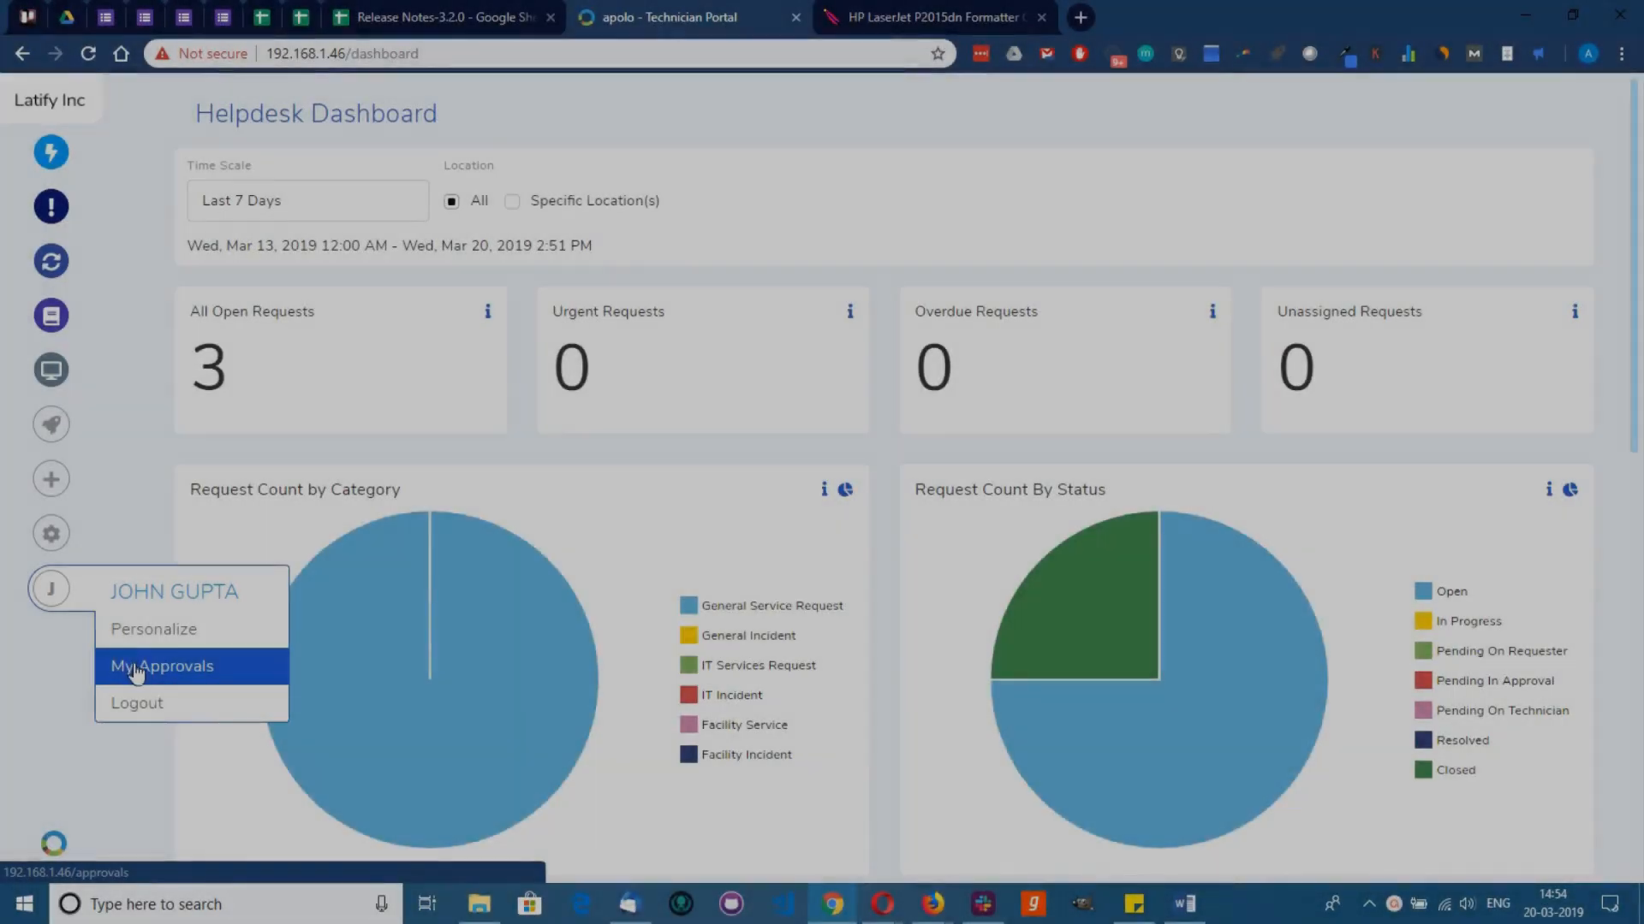
click(119, 664)
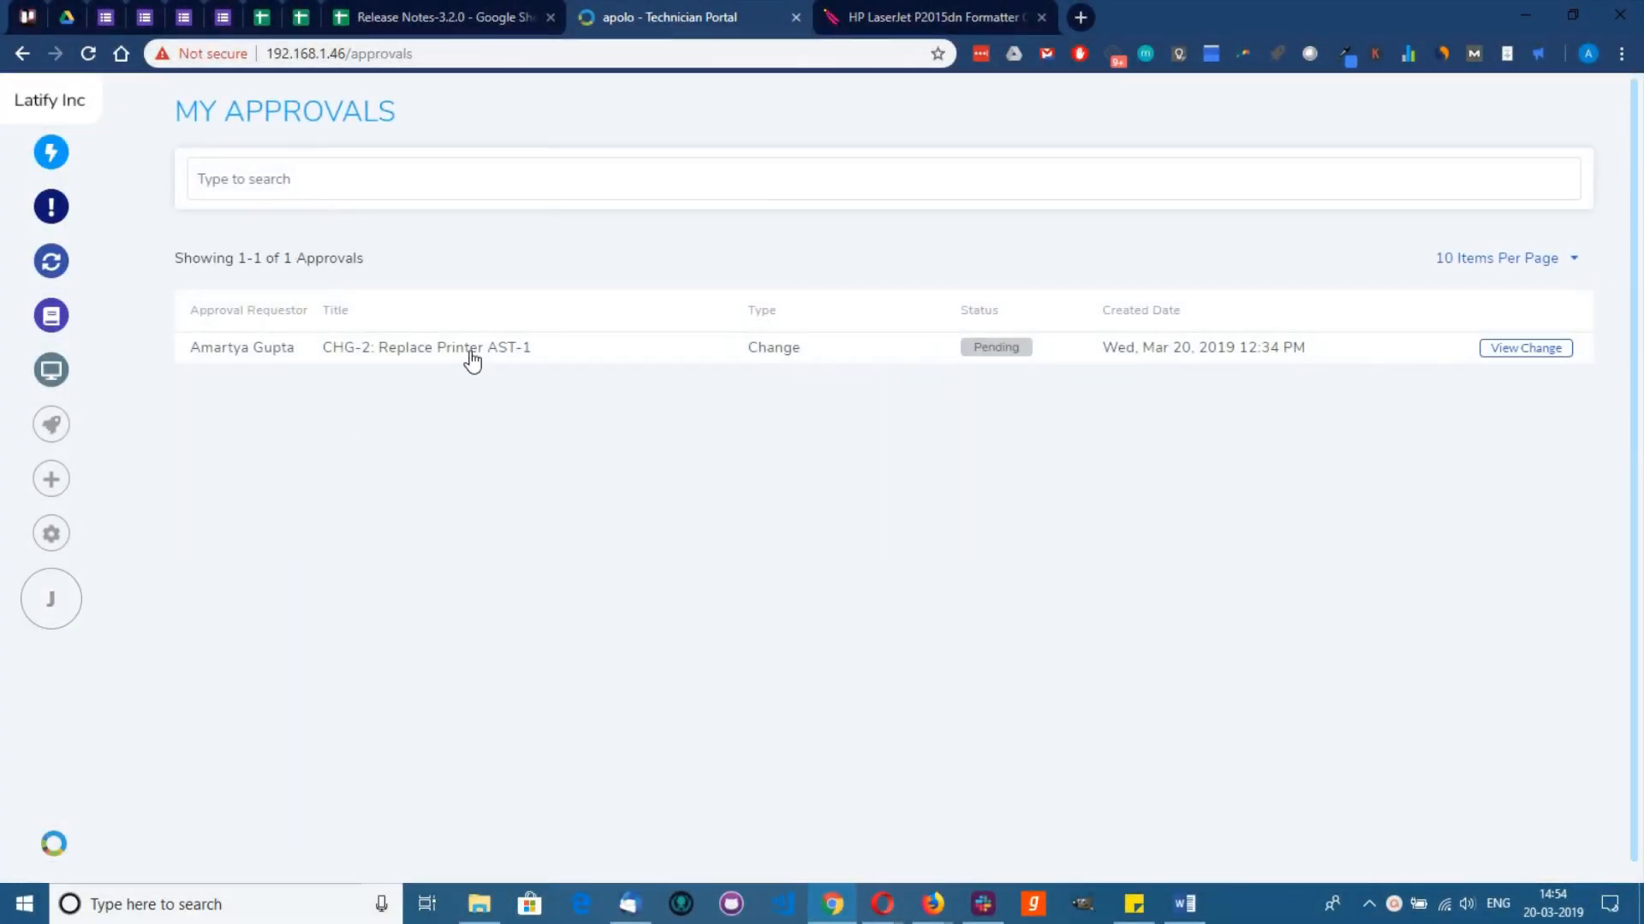
Step: Approve CHG-2 from My Approvals and reload it to see Implementation: In Progress
click(472, 360)
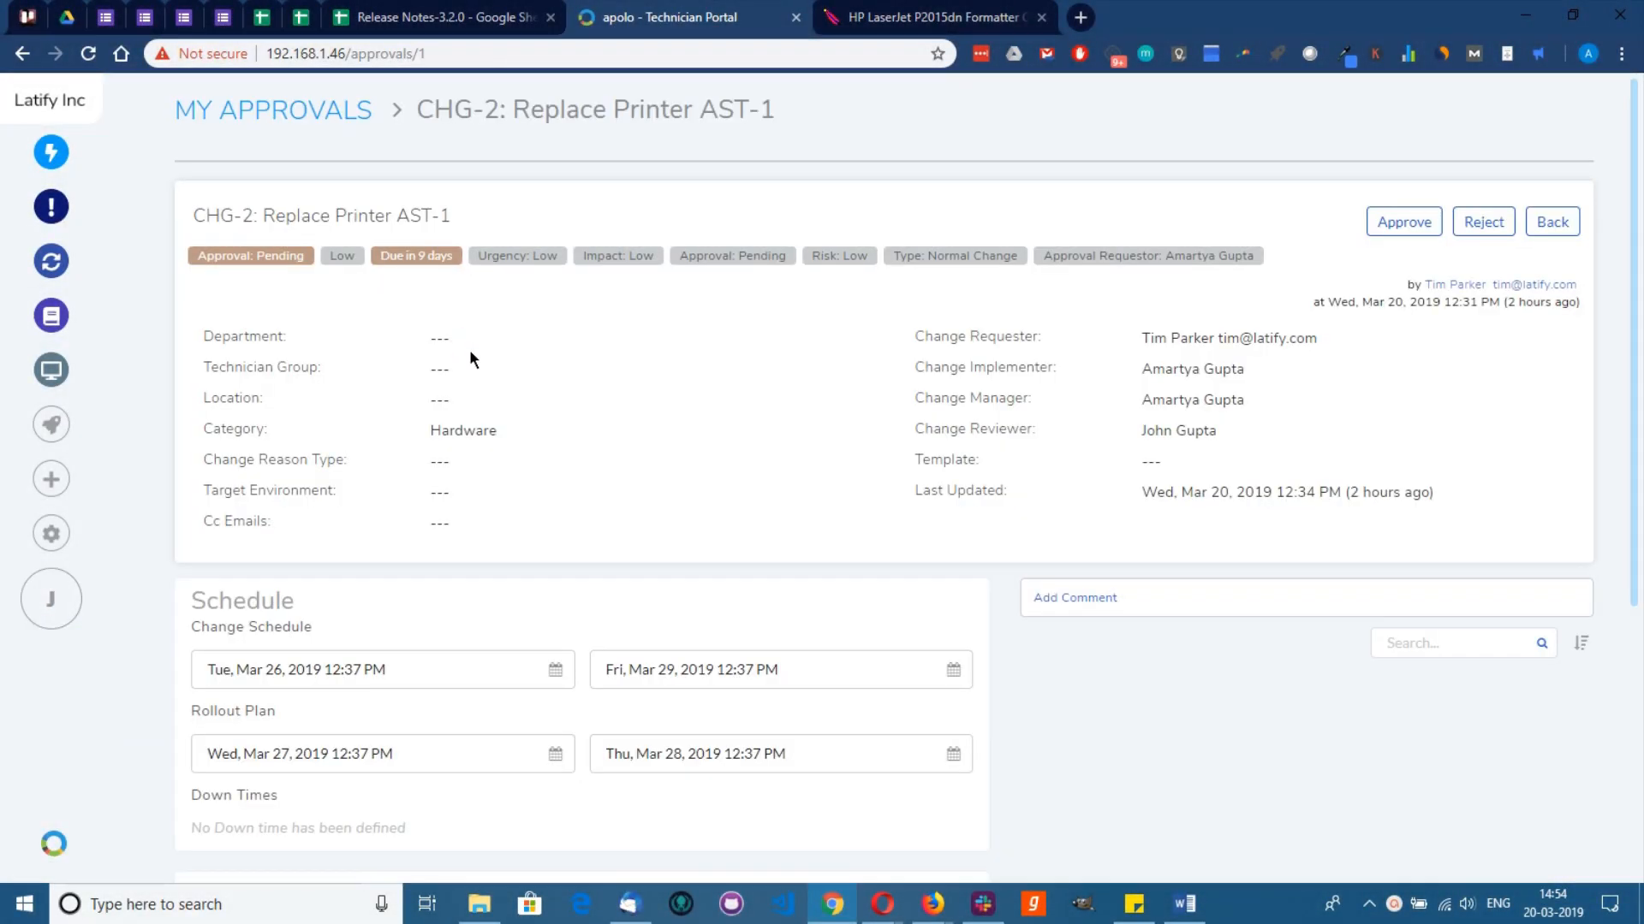
click(1413, 226)
click(910, 543)
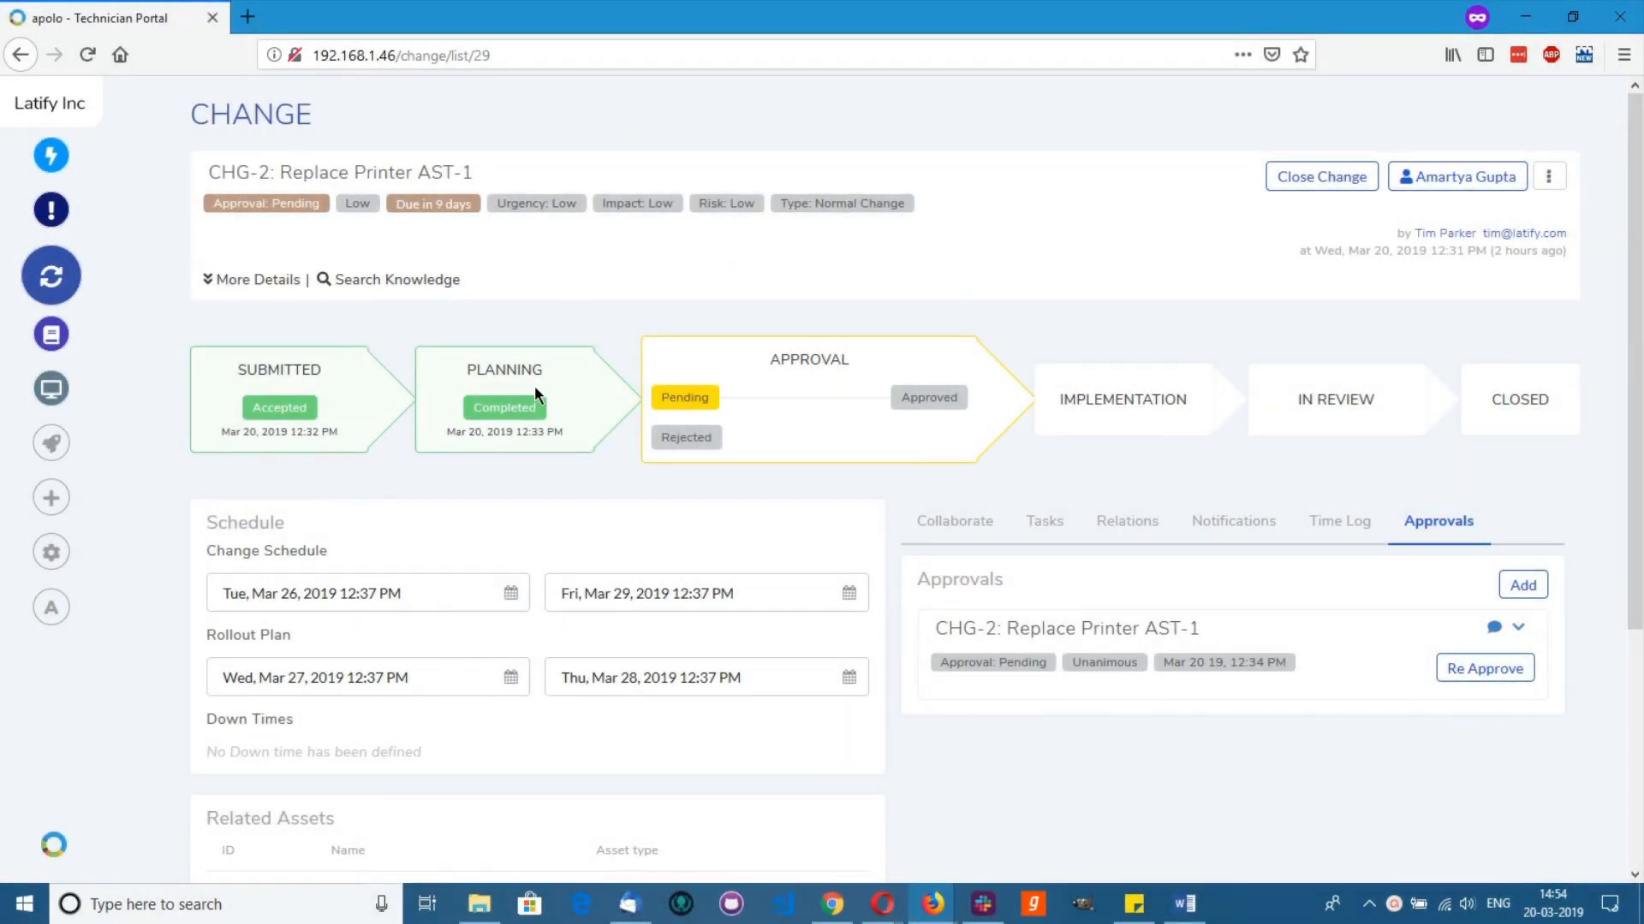
key(F5)
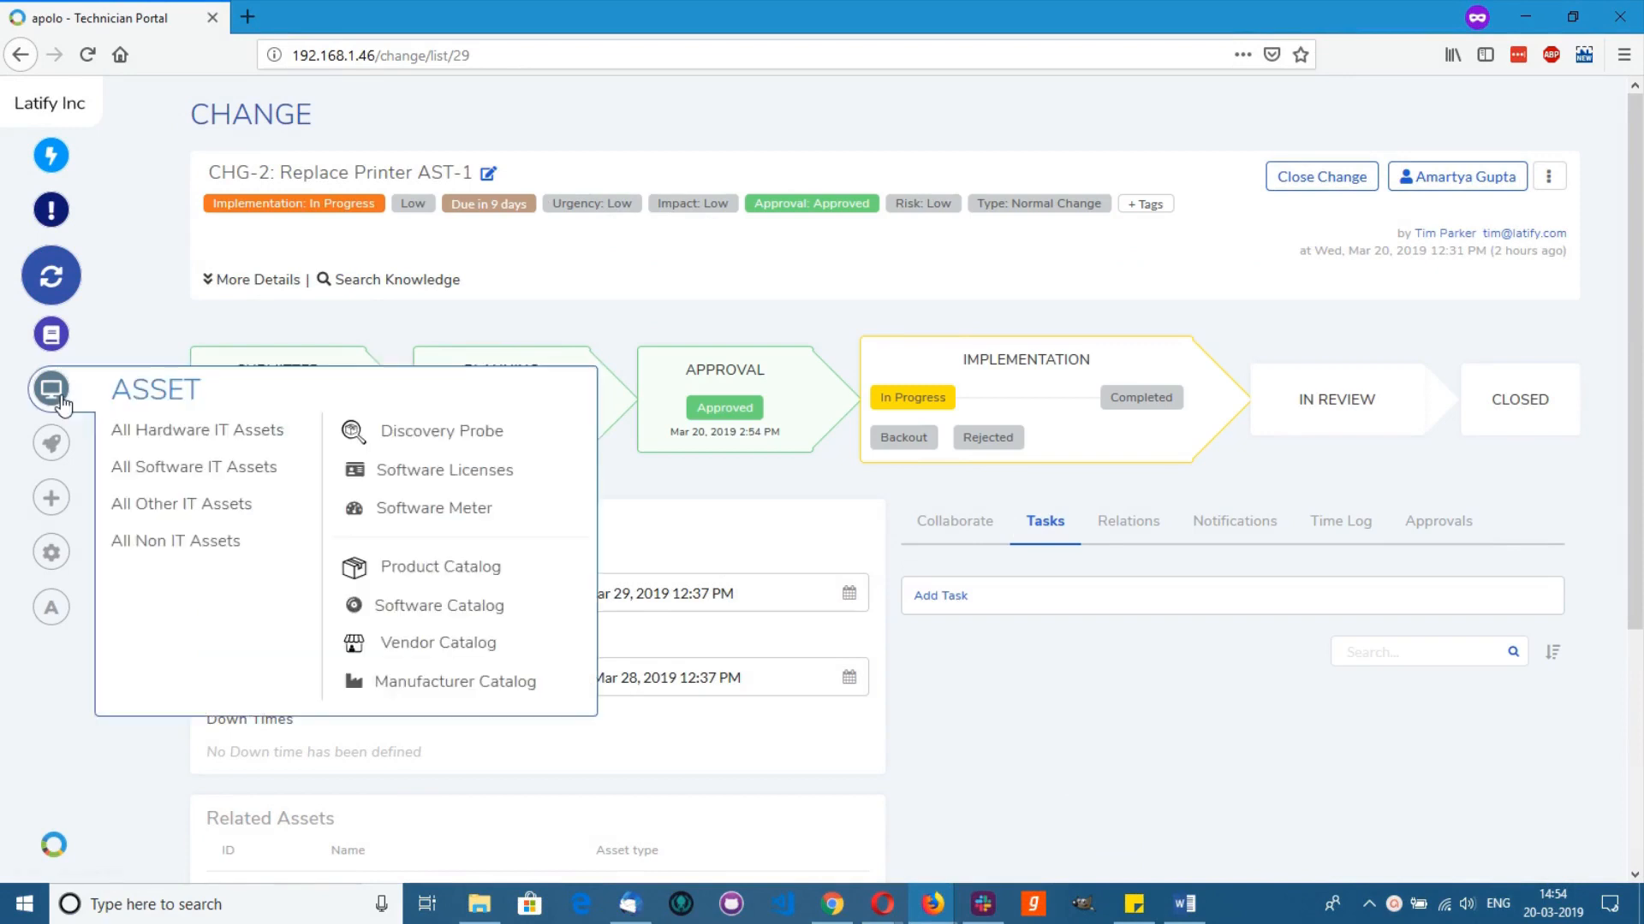
Step: Find asset AST-1 (HP LaserJet P2015dn) and view its relationships to three ubuntu machines
click(26, 396)
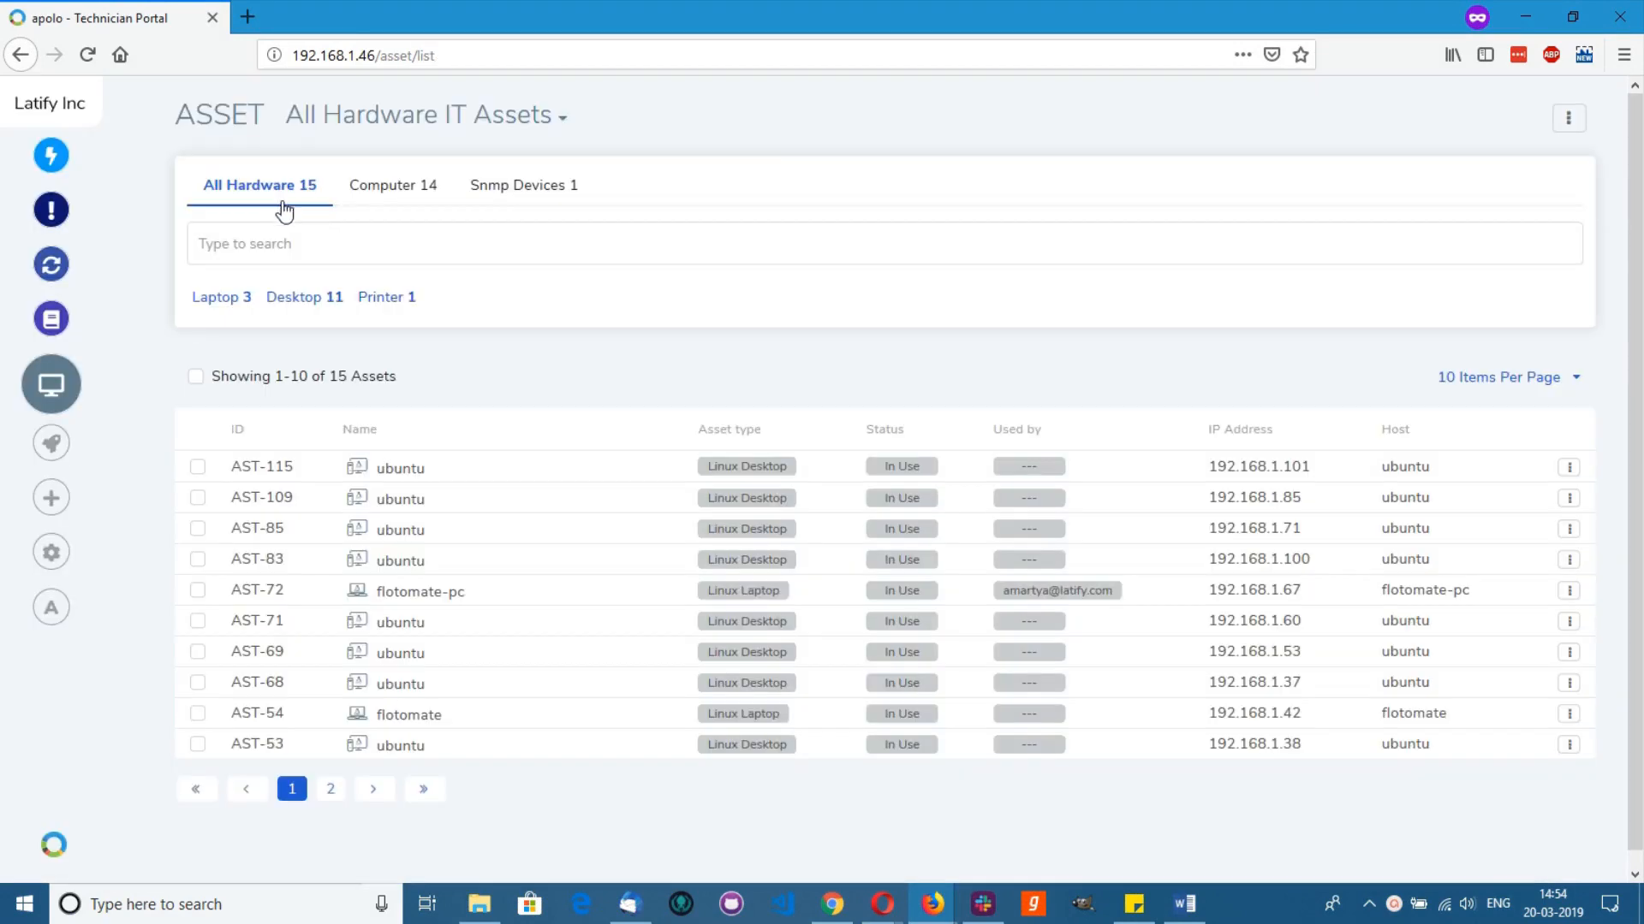
click(283, 243)
click(284, 285)
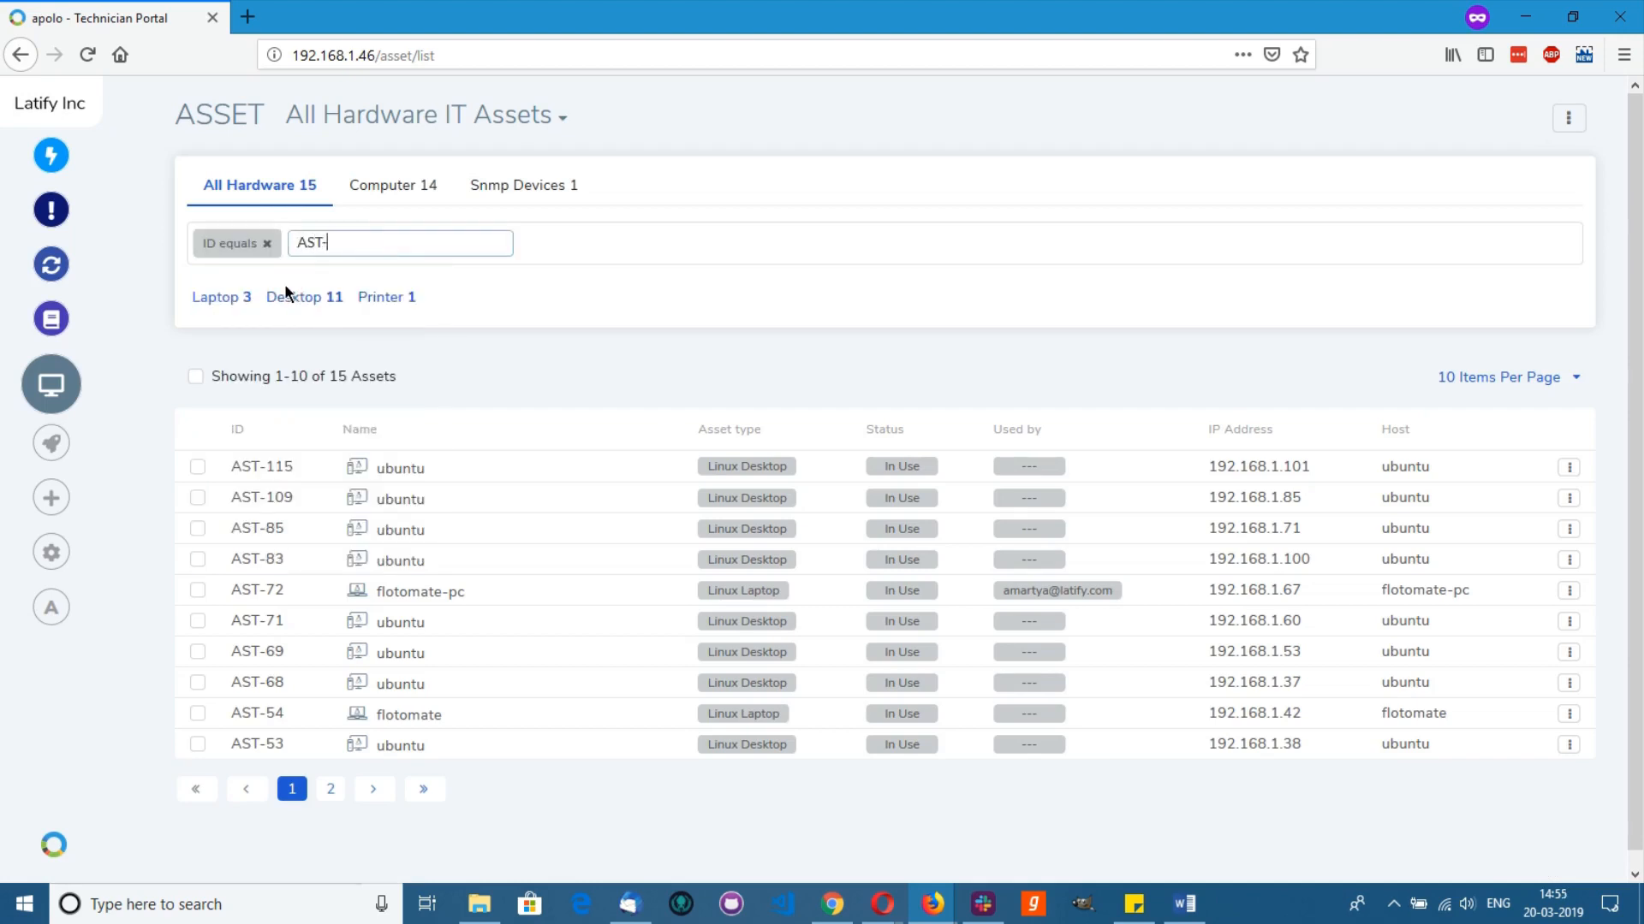
key(Return)
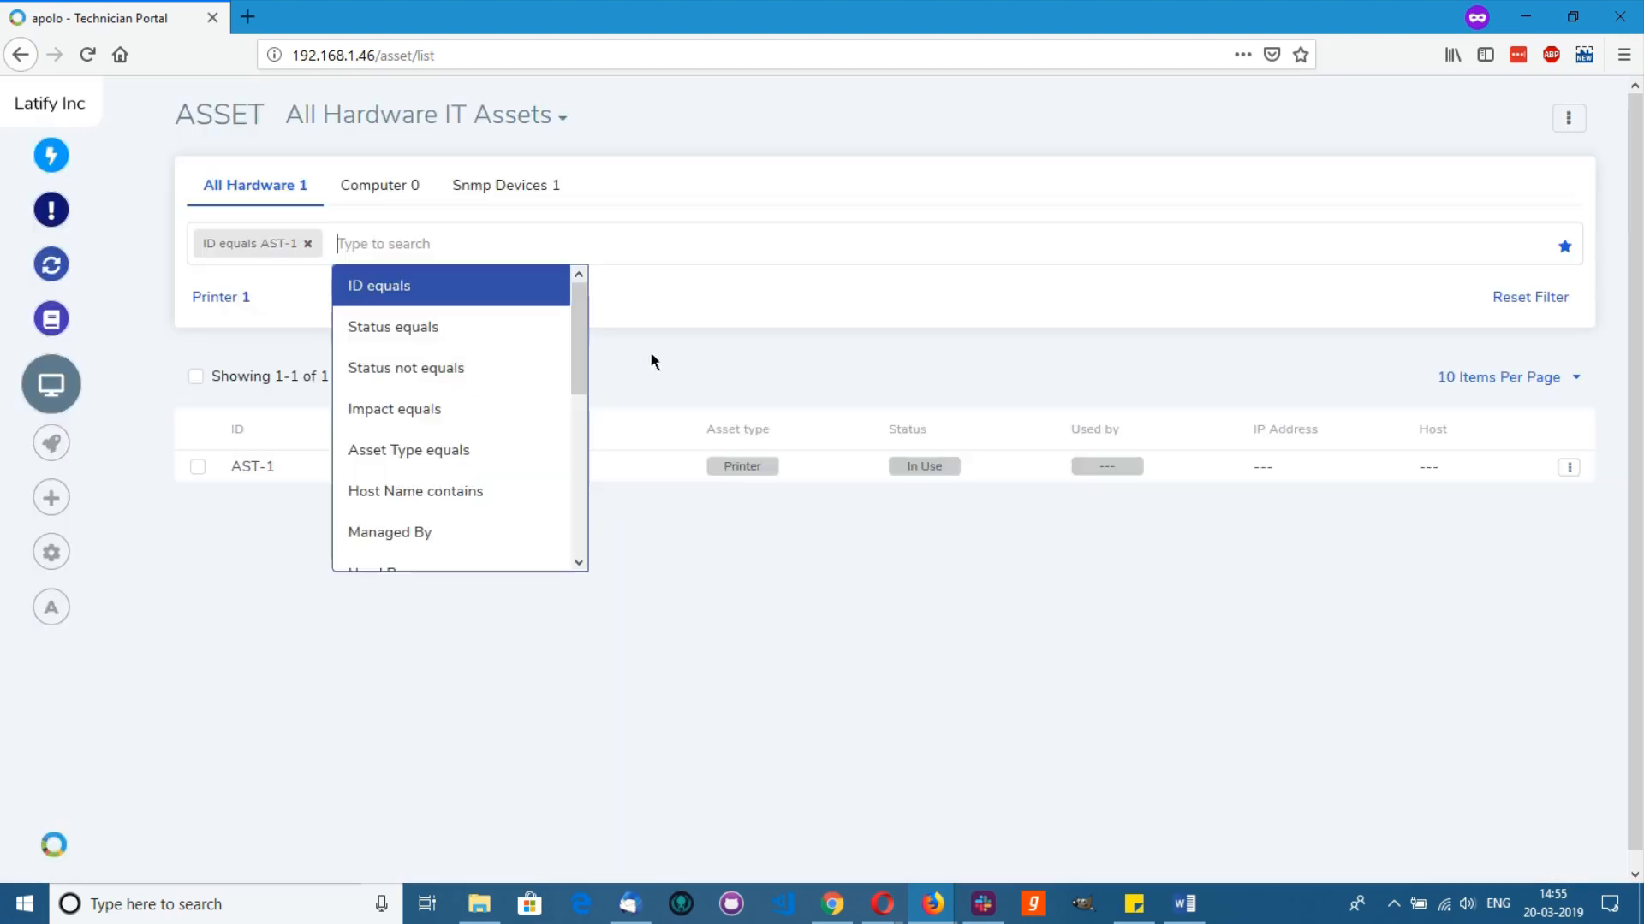
click(665, 363)
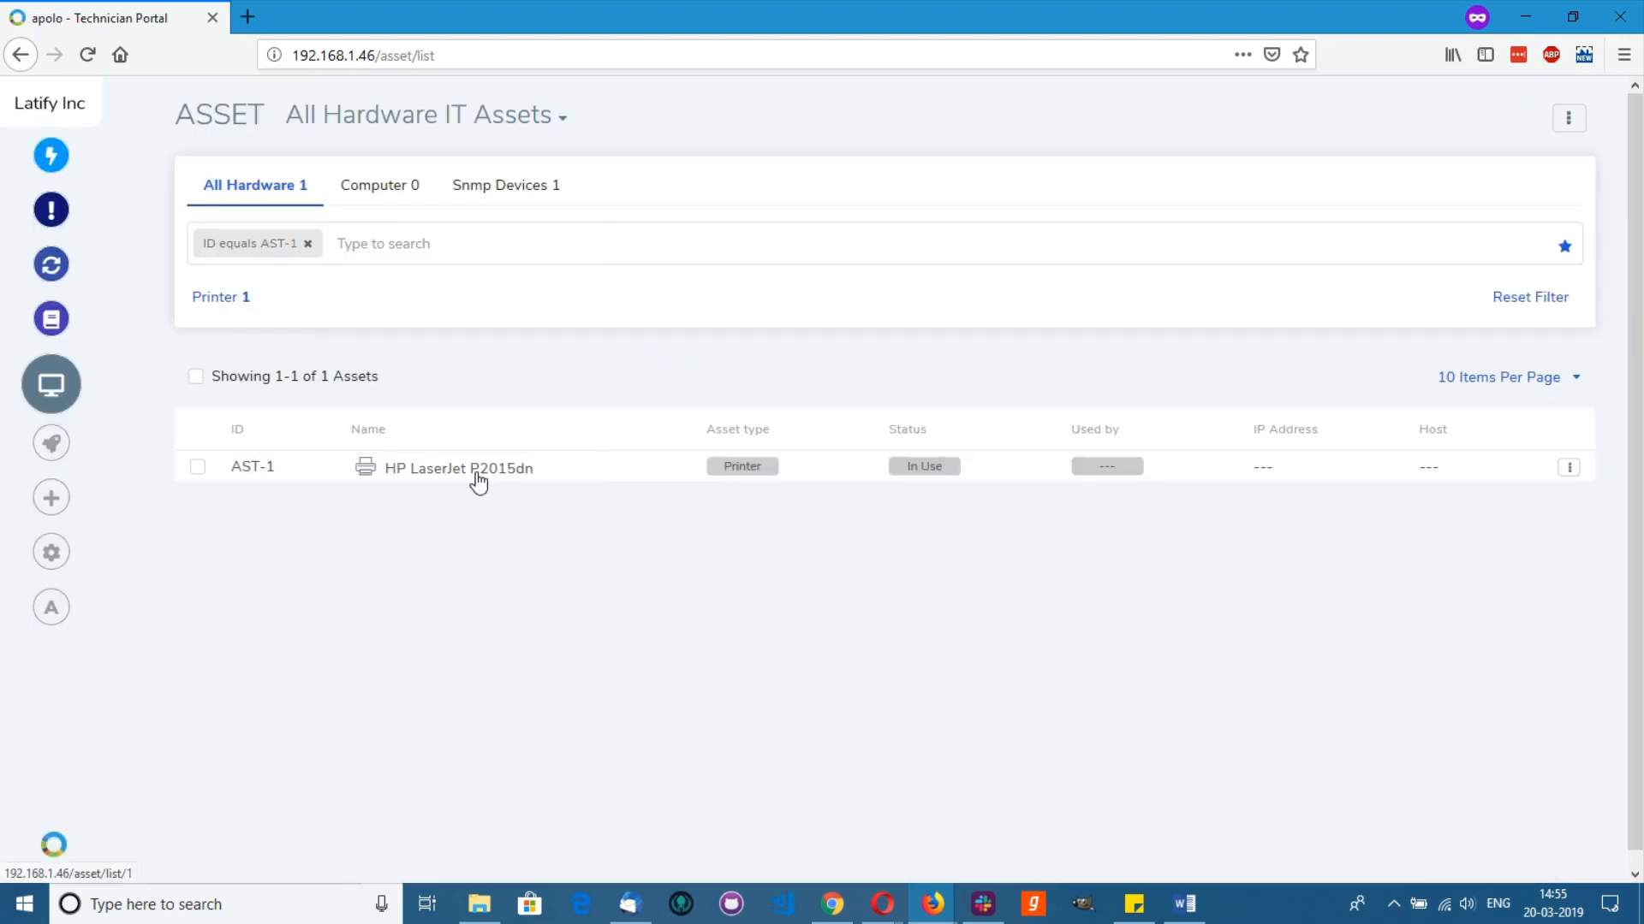
click(478, 471)
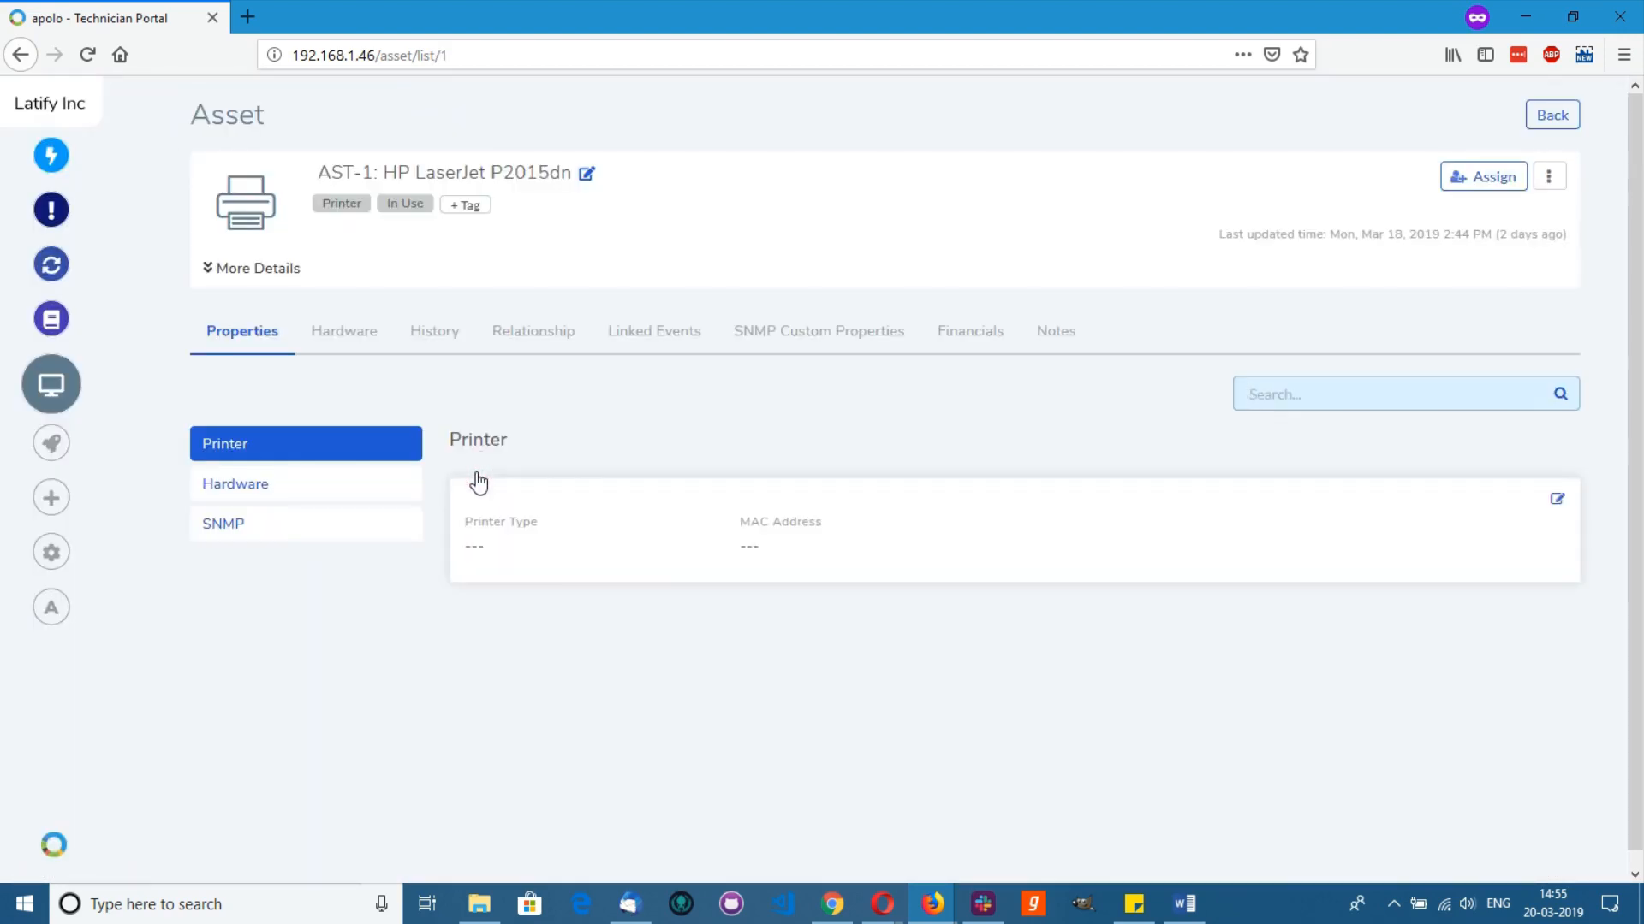
click(545, 342)
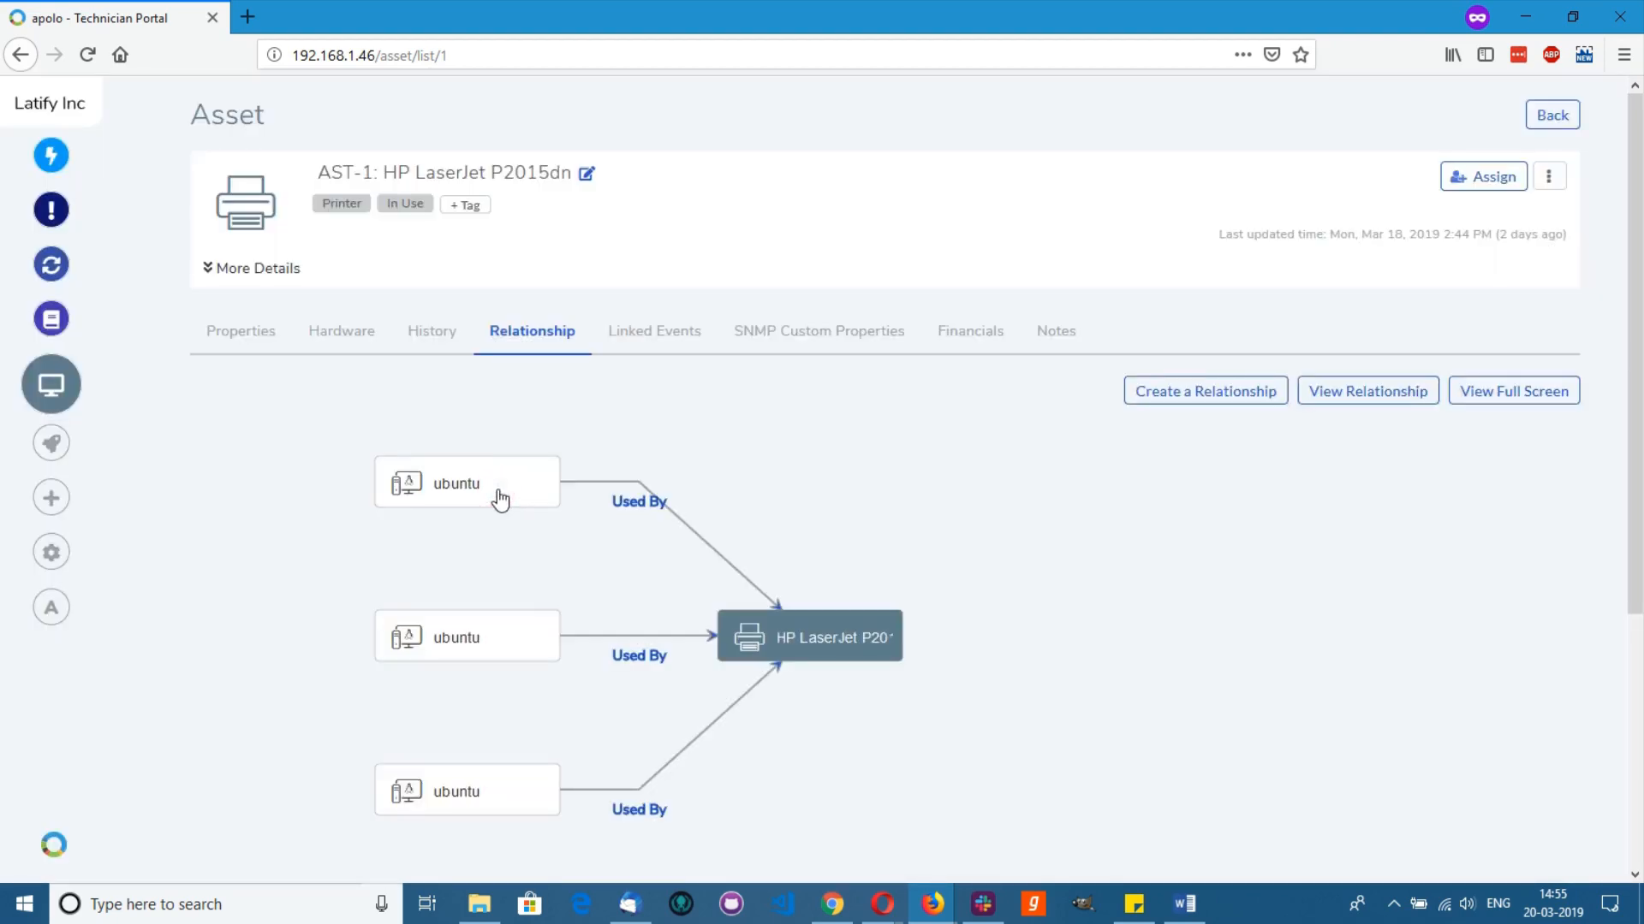
scroll(776, 659, down, 3)
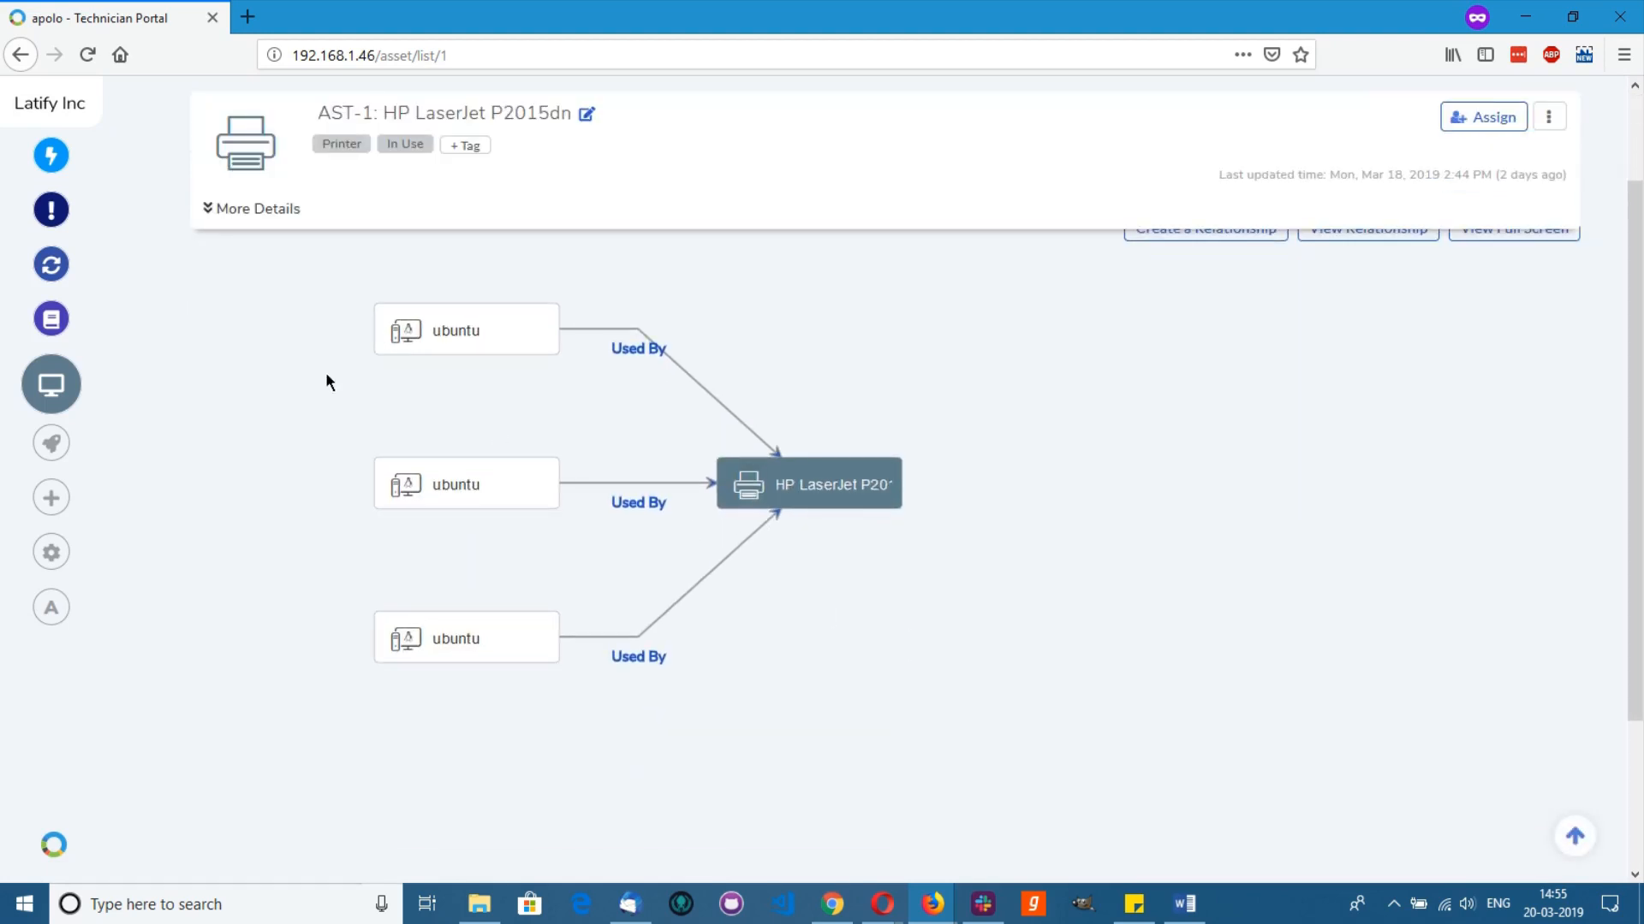
Step: Open change CHG-2 'Replace Printer AST-1' from All Open Changes
mouse_move(51, 265)
click(163, 305)
click(367, 427)
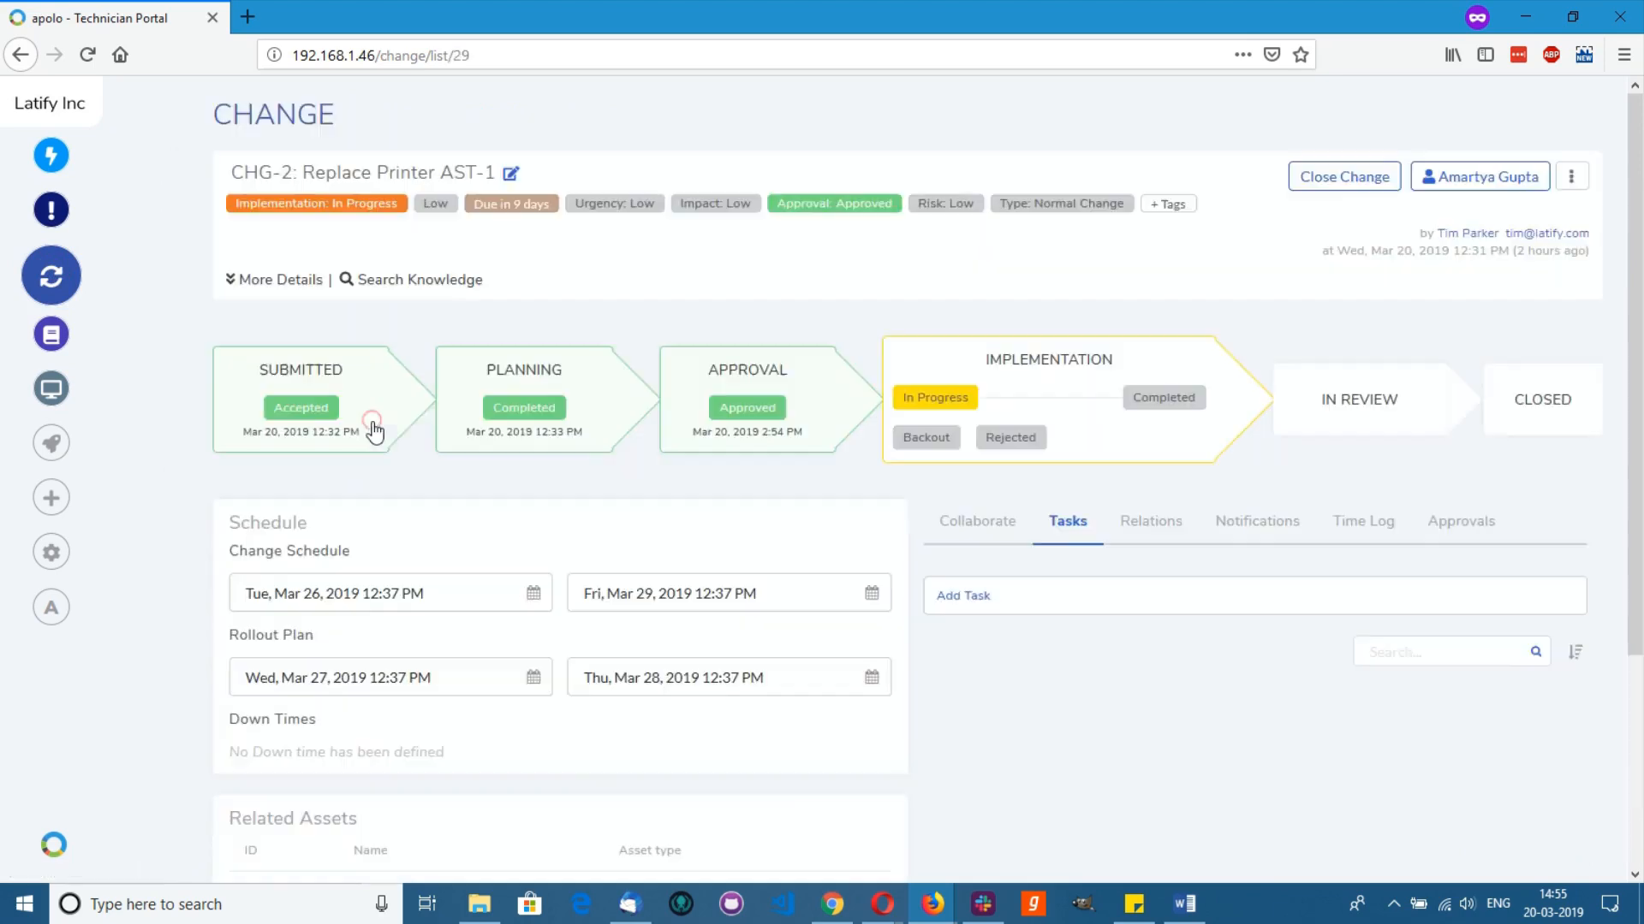
Step: Complete CHG-2's Implementation and Review stages, closing the change
click(1144, 401)
click(903, 555)
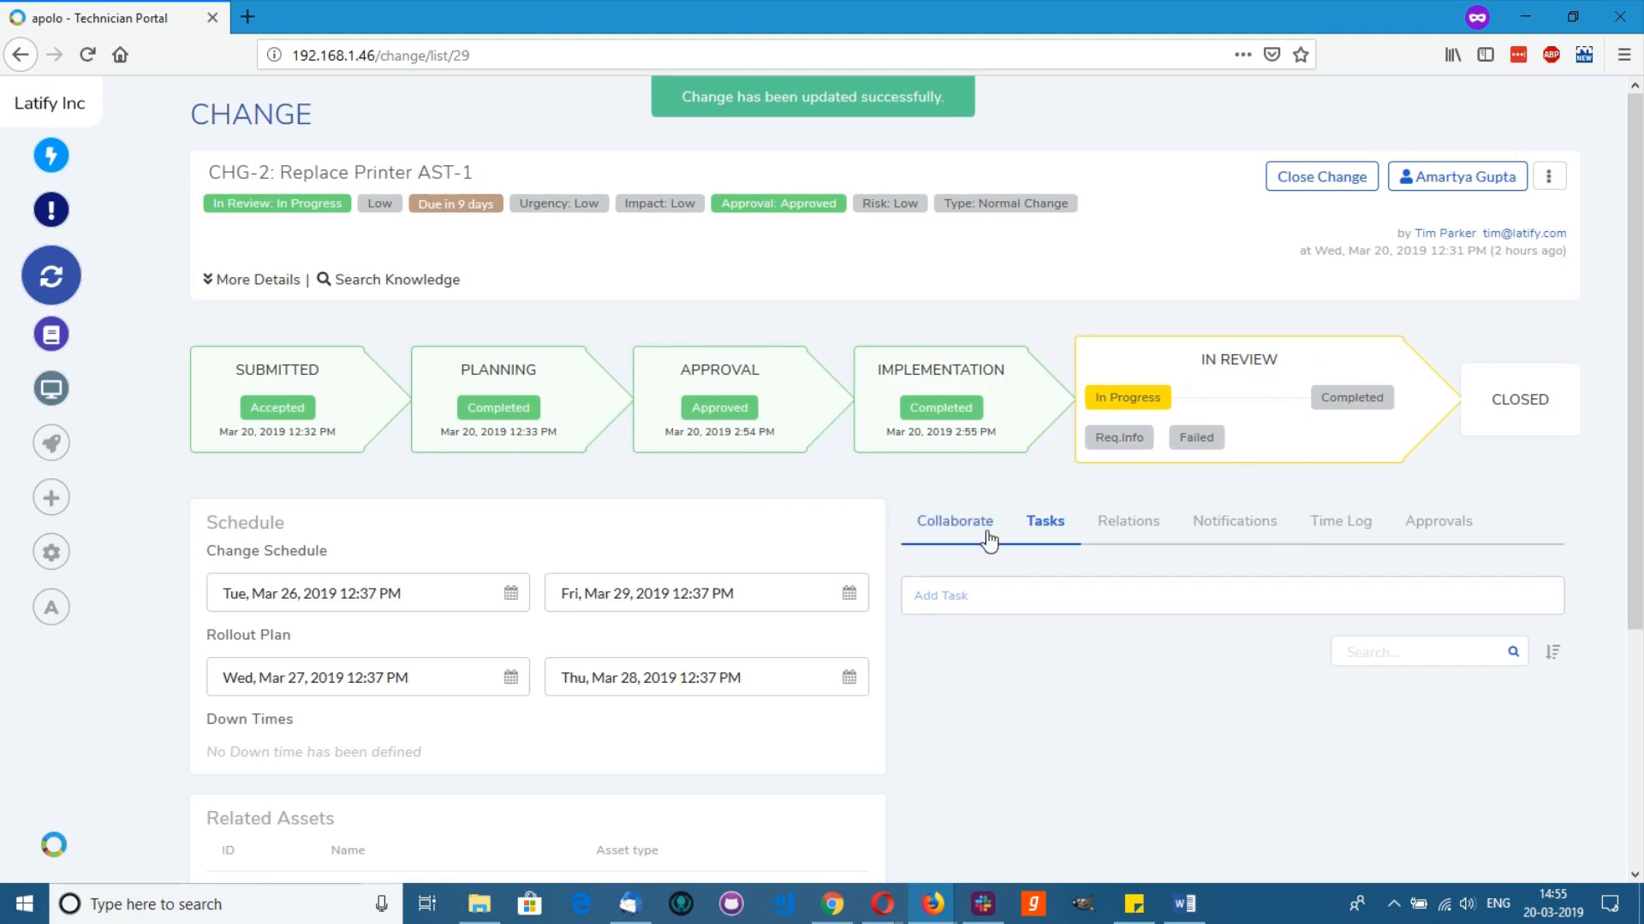
click(1335, 412)
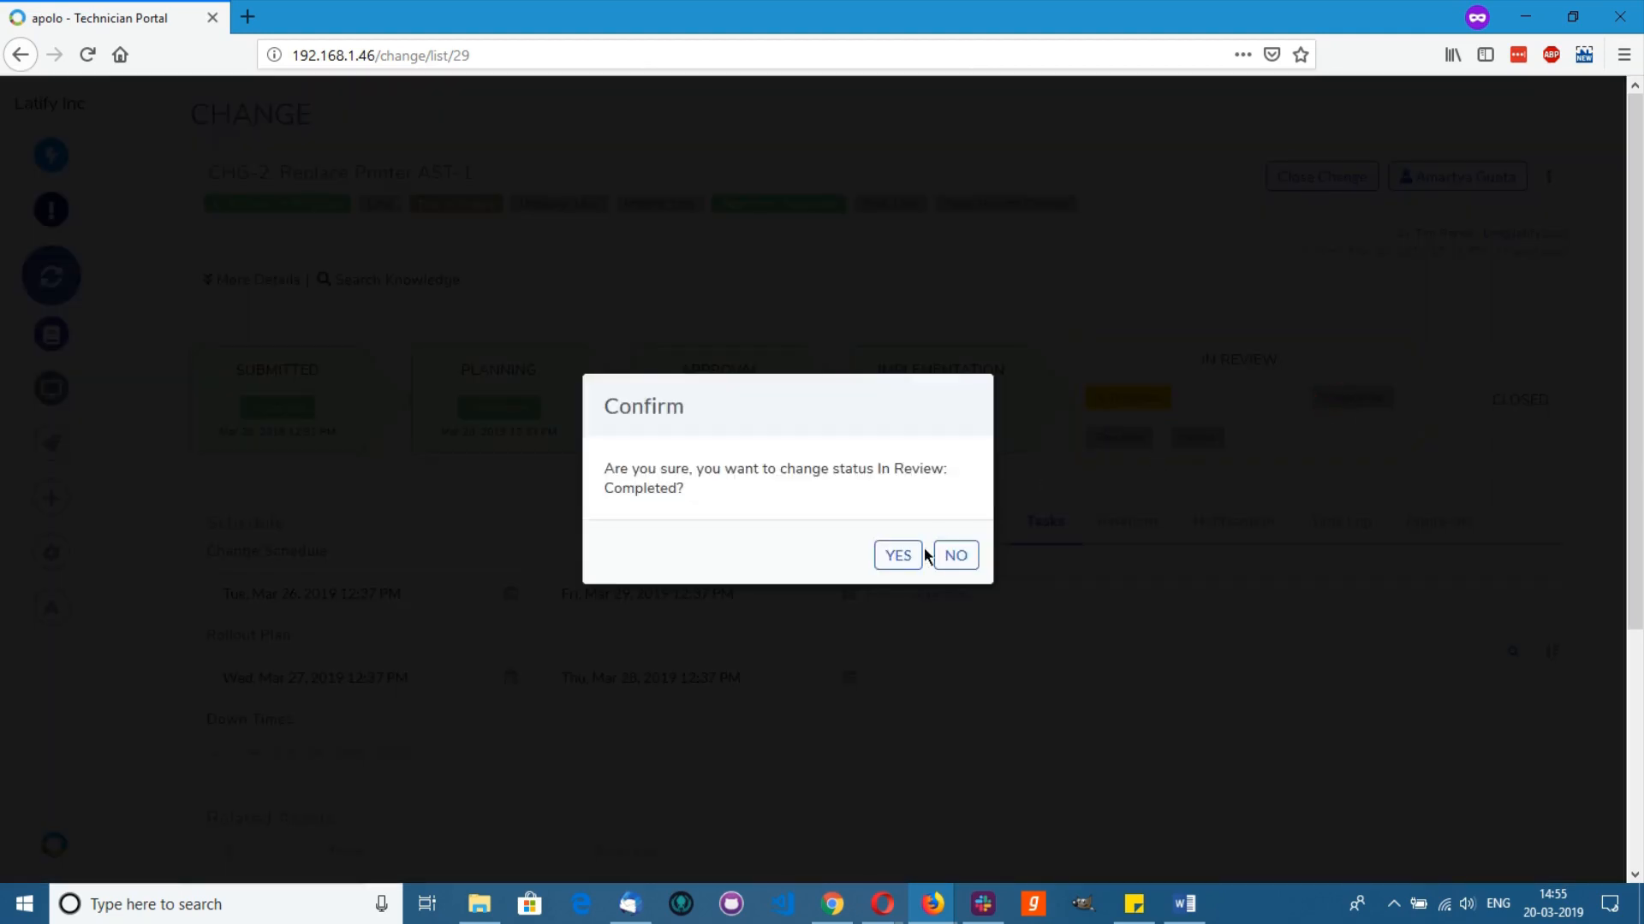
click(896, 556)
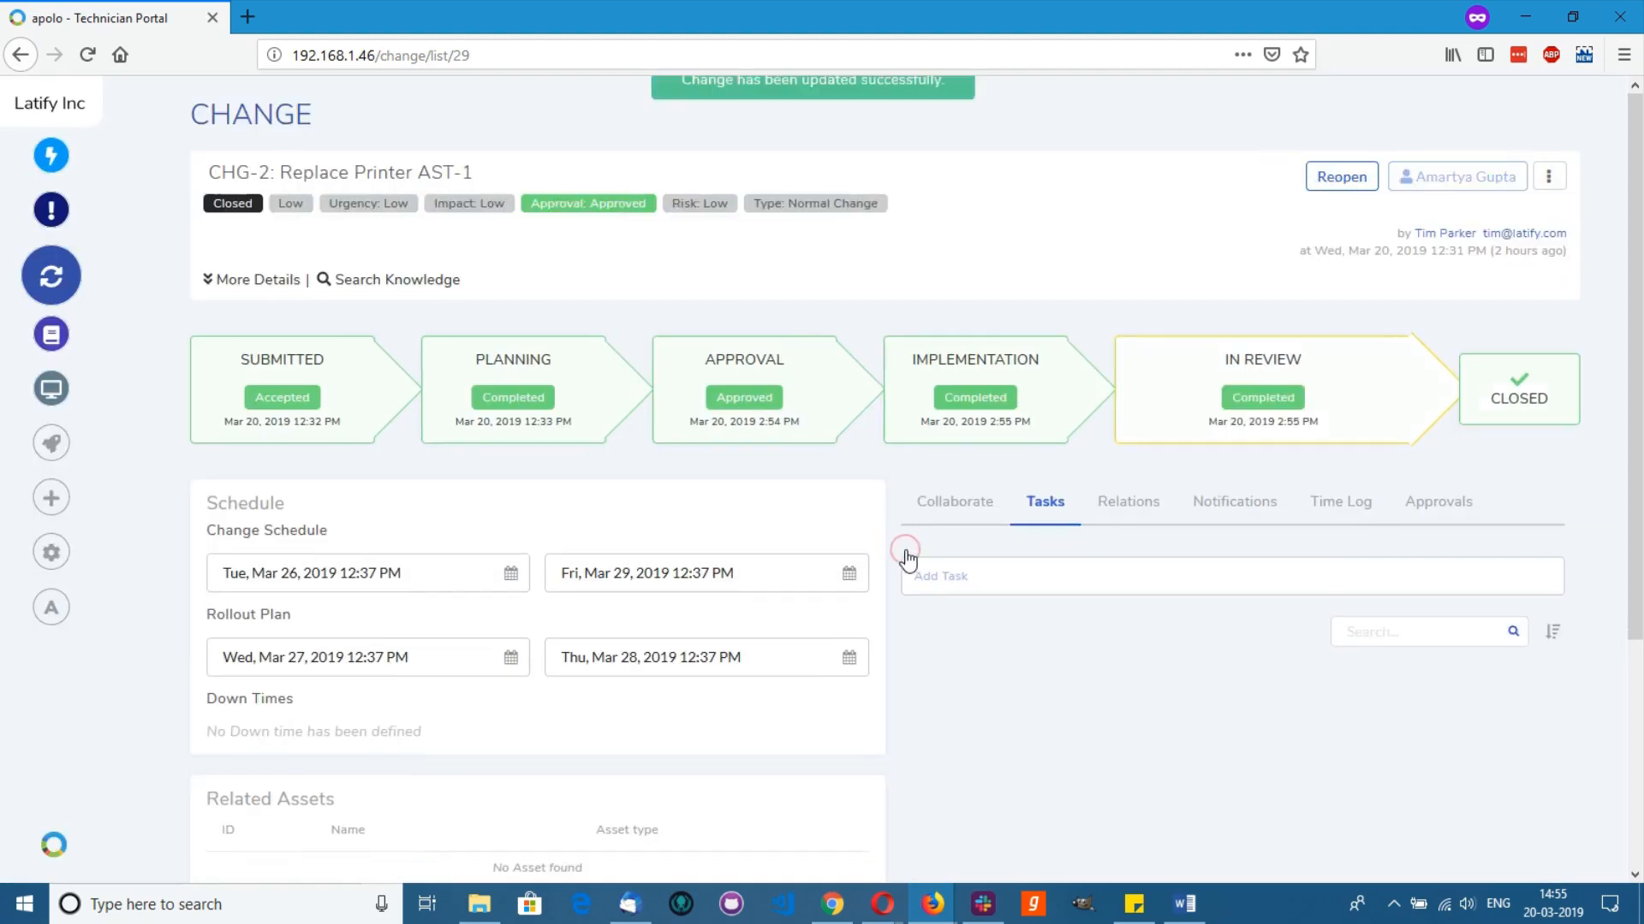
click(963, 597)
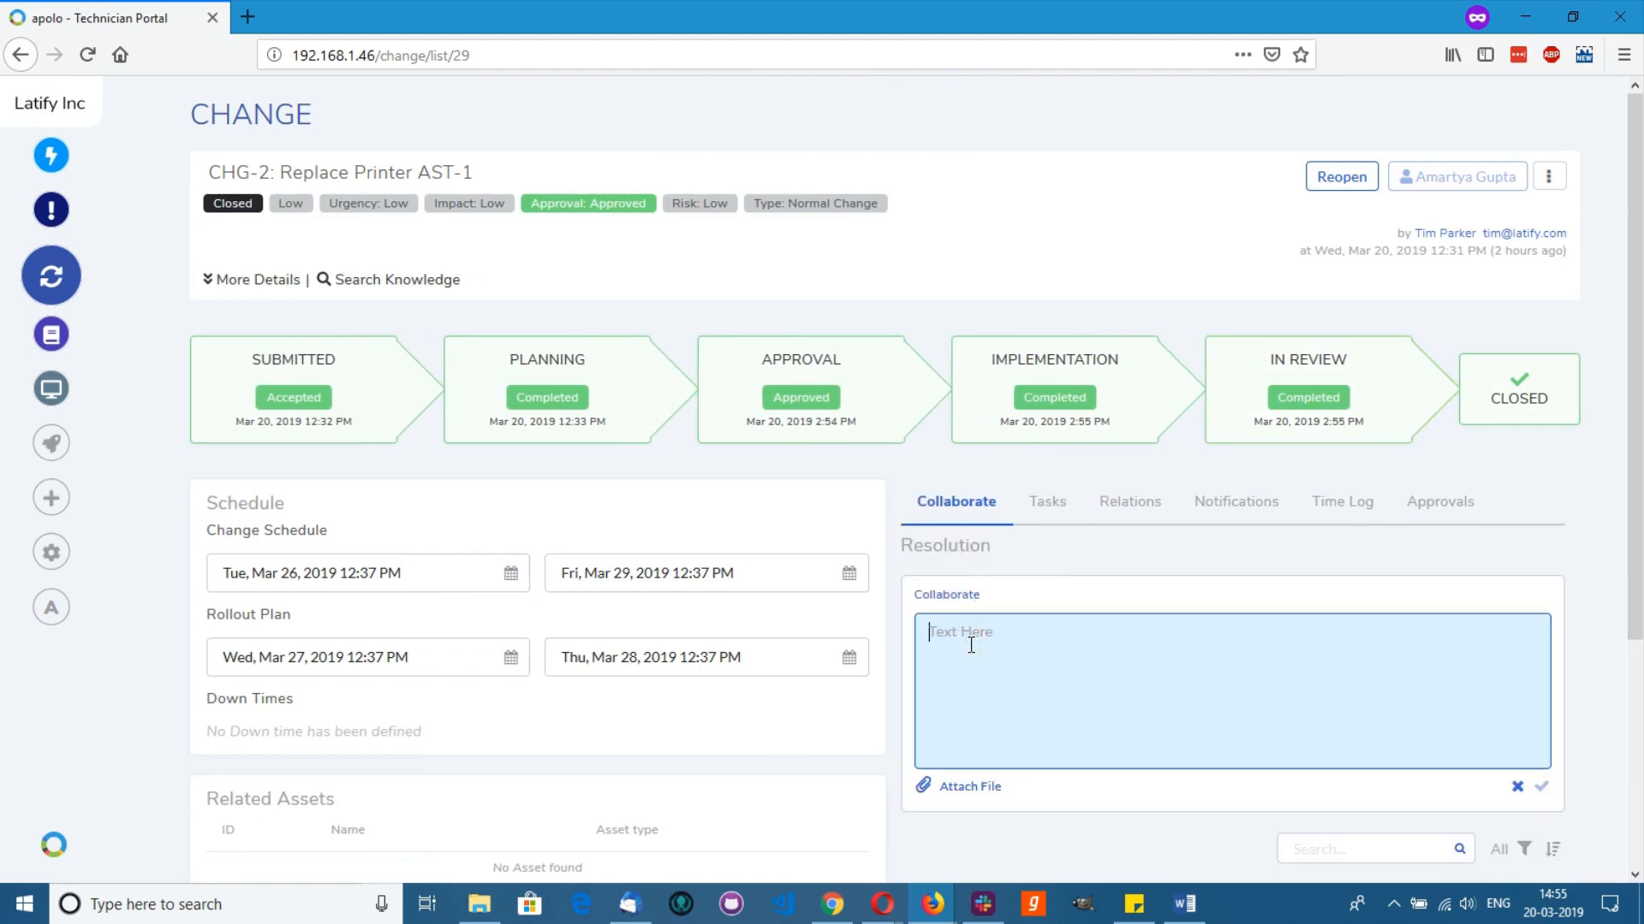
text(@)
click(1008, 851)
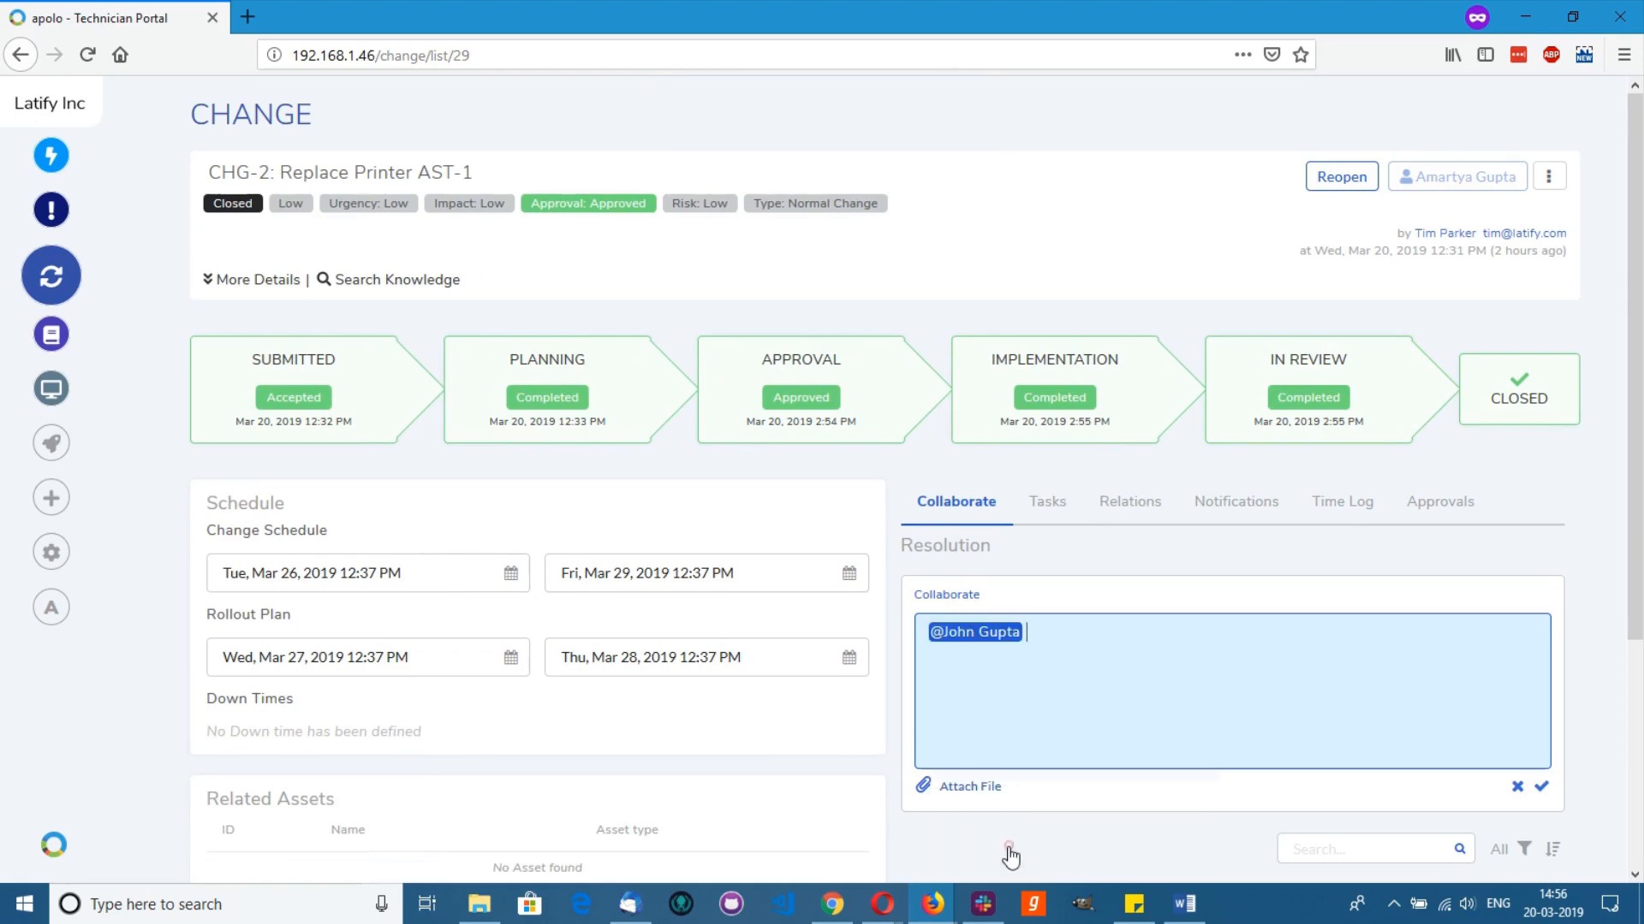
text(Change has been implemented. You can close your ticket.)
click(1541, 788)
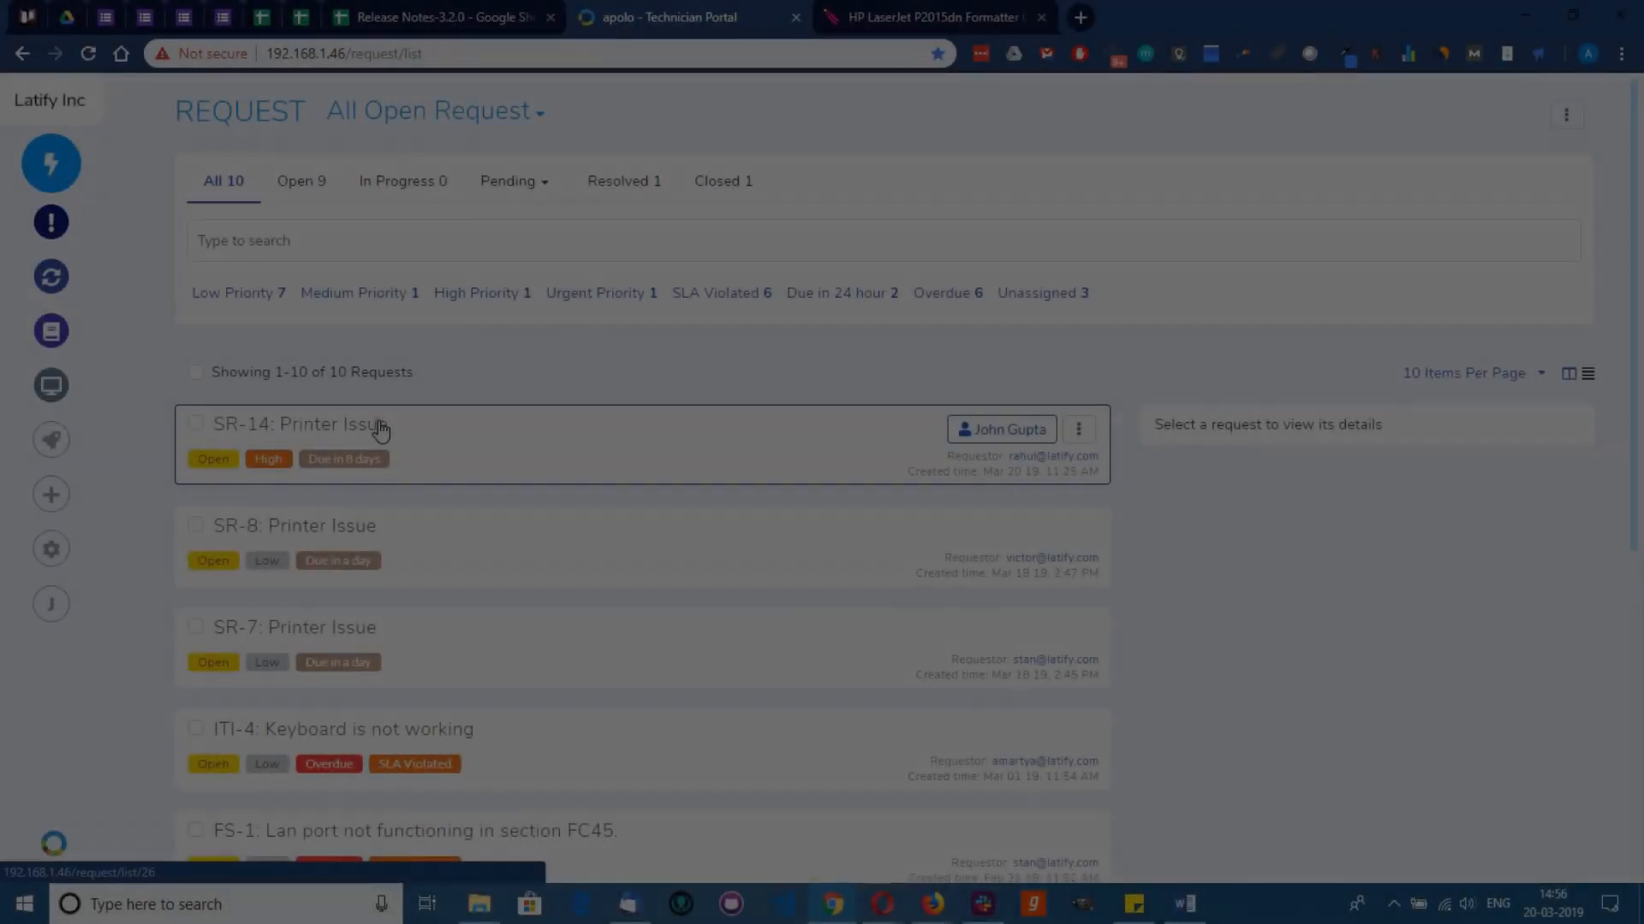
Step: Resolve SR-14 'Printer Issue' with the solution 'Printer has been replaced', then close the request
click(378, 429)
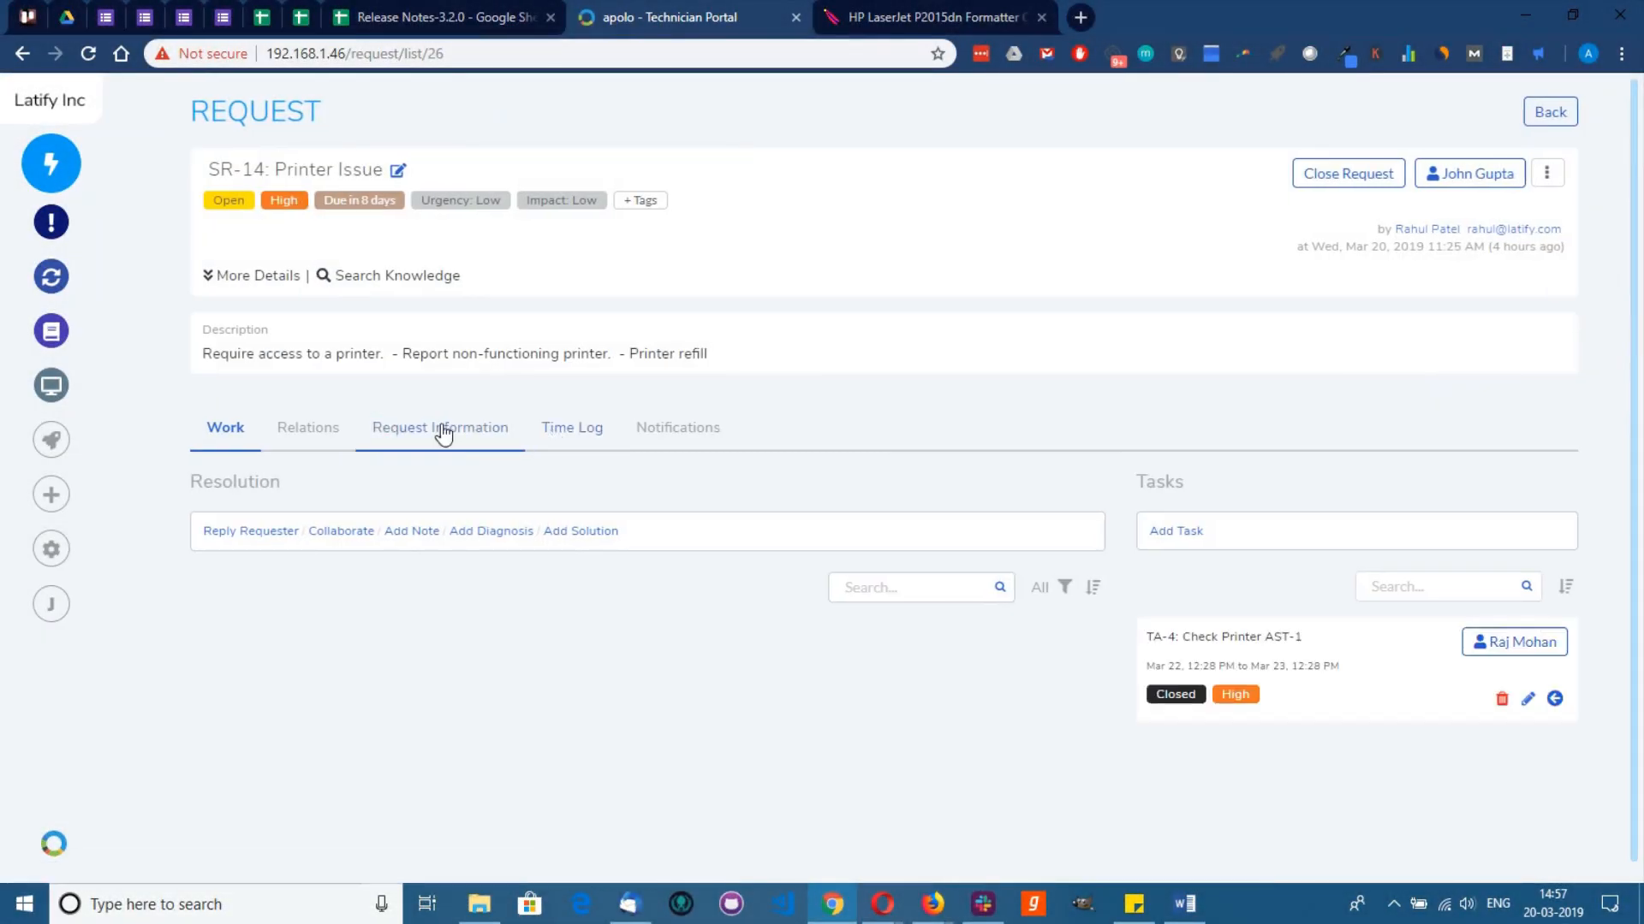
click(603, 531)
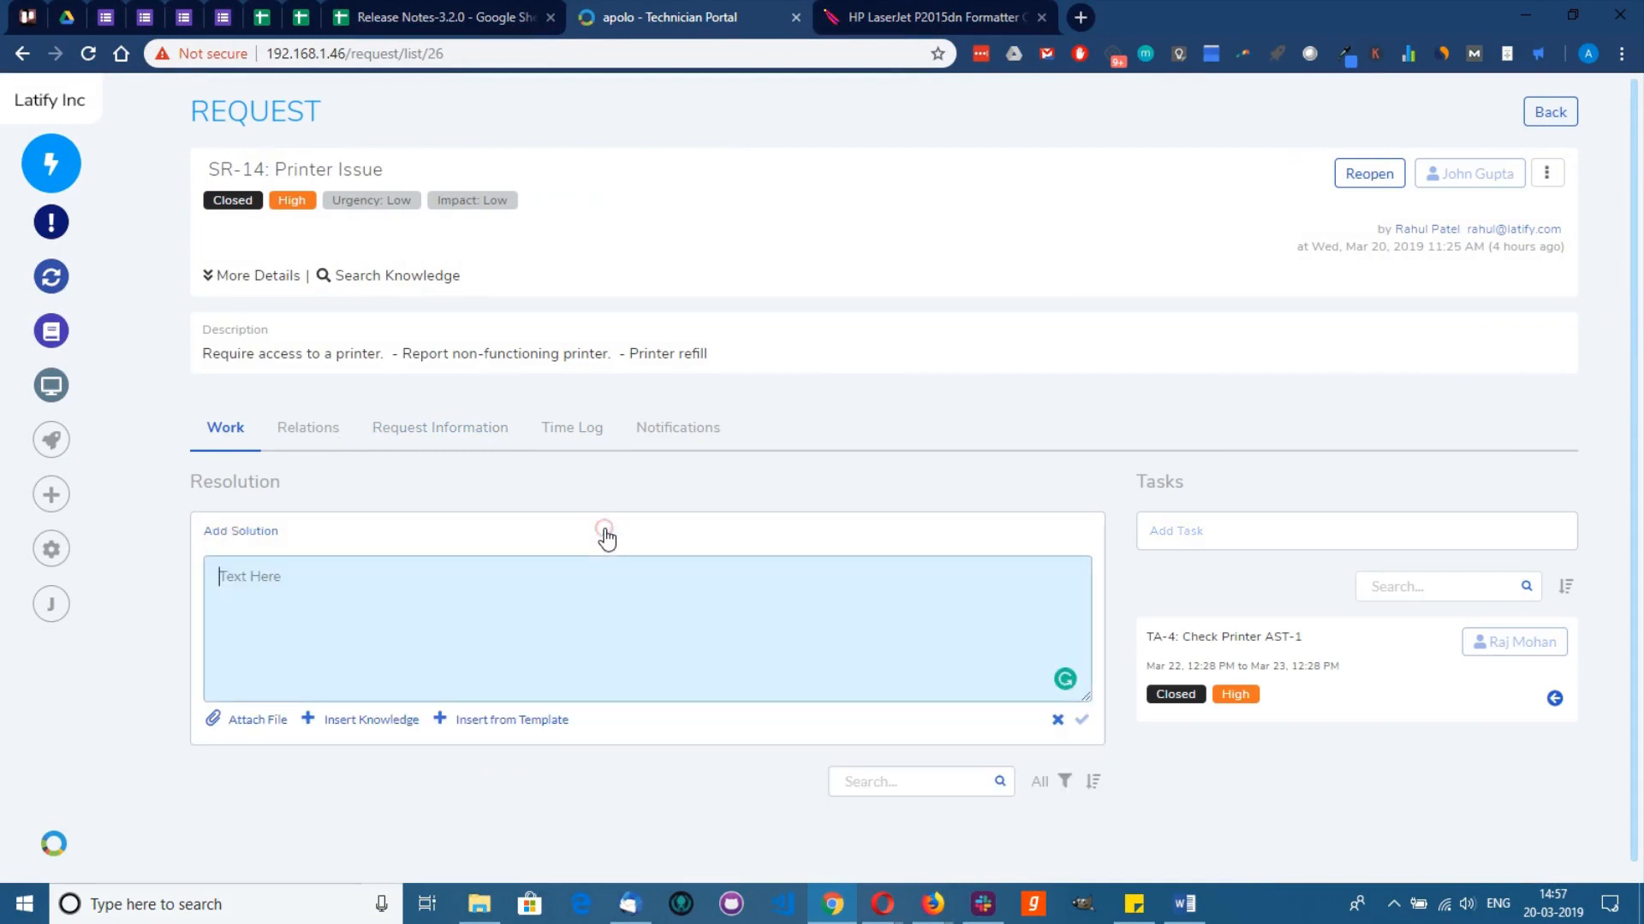
click(528, 590)
text(Printer has been replaced)
click(1081, 719)
click(895, 543)
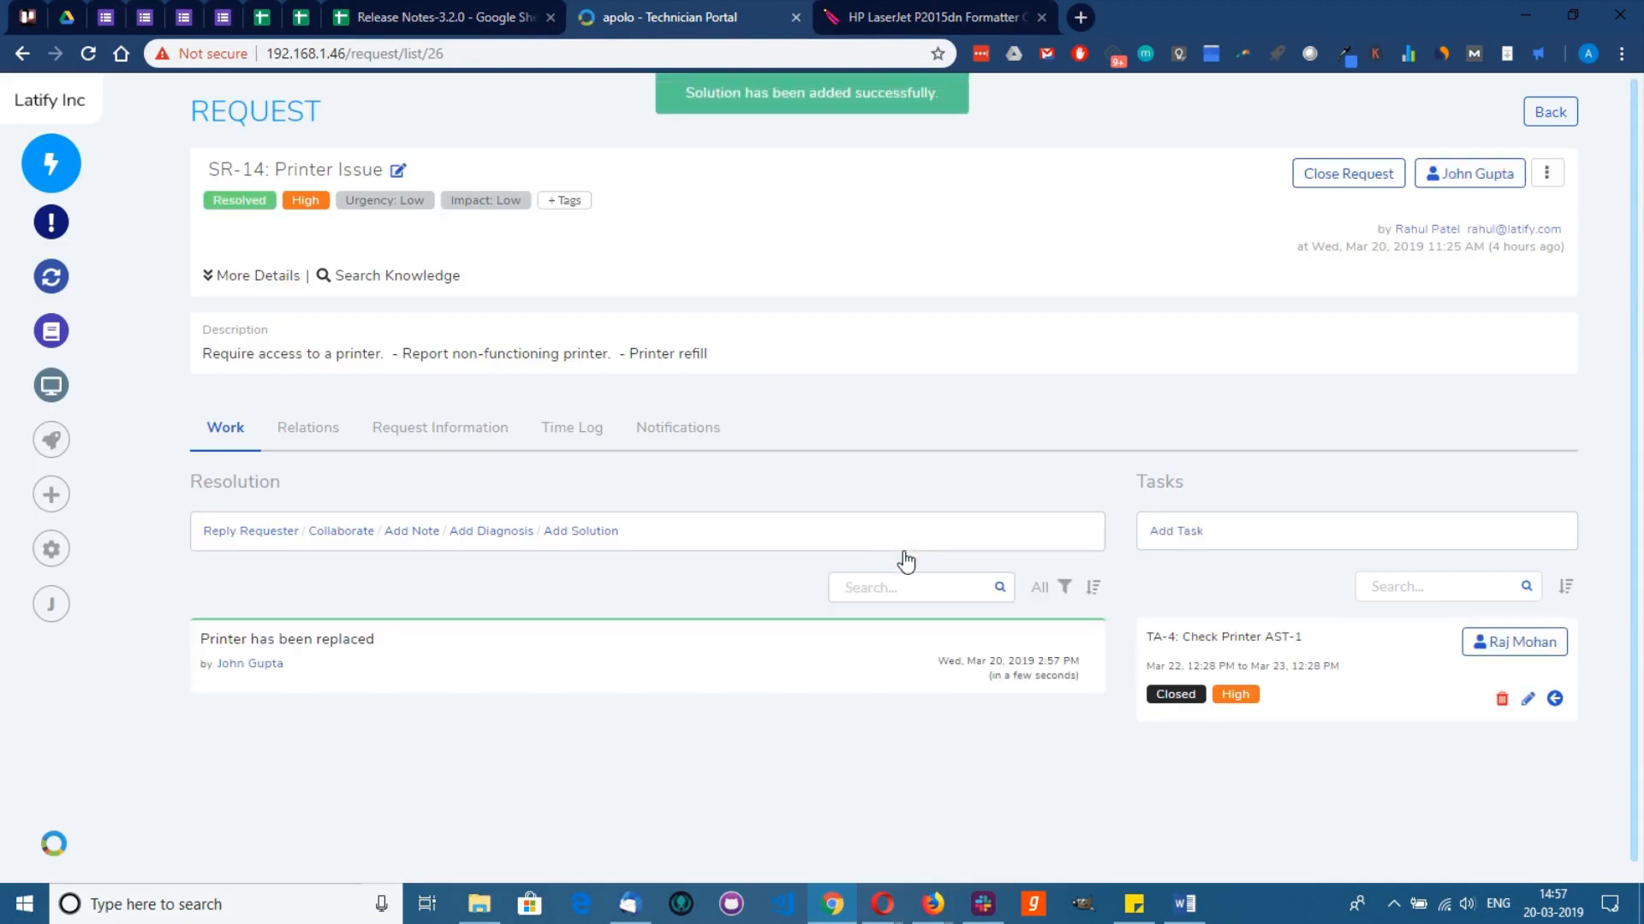
click(1348, 173)
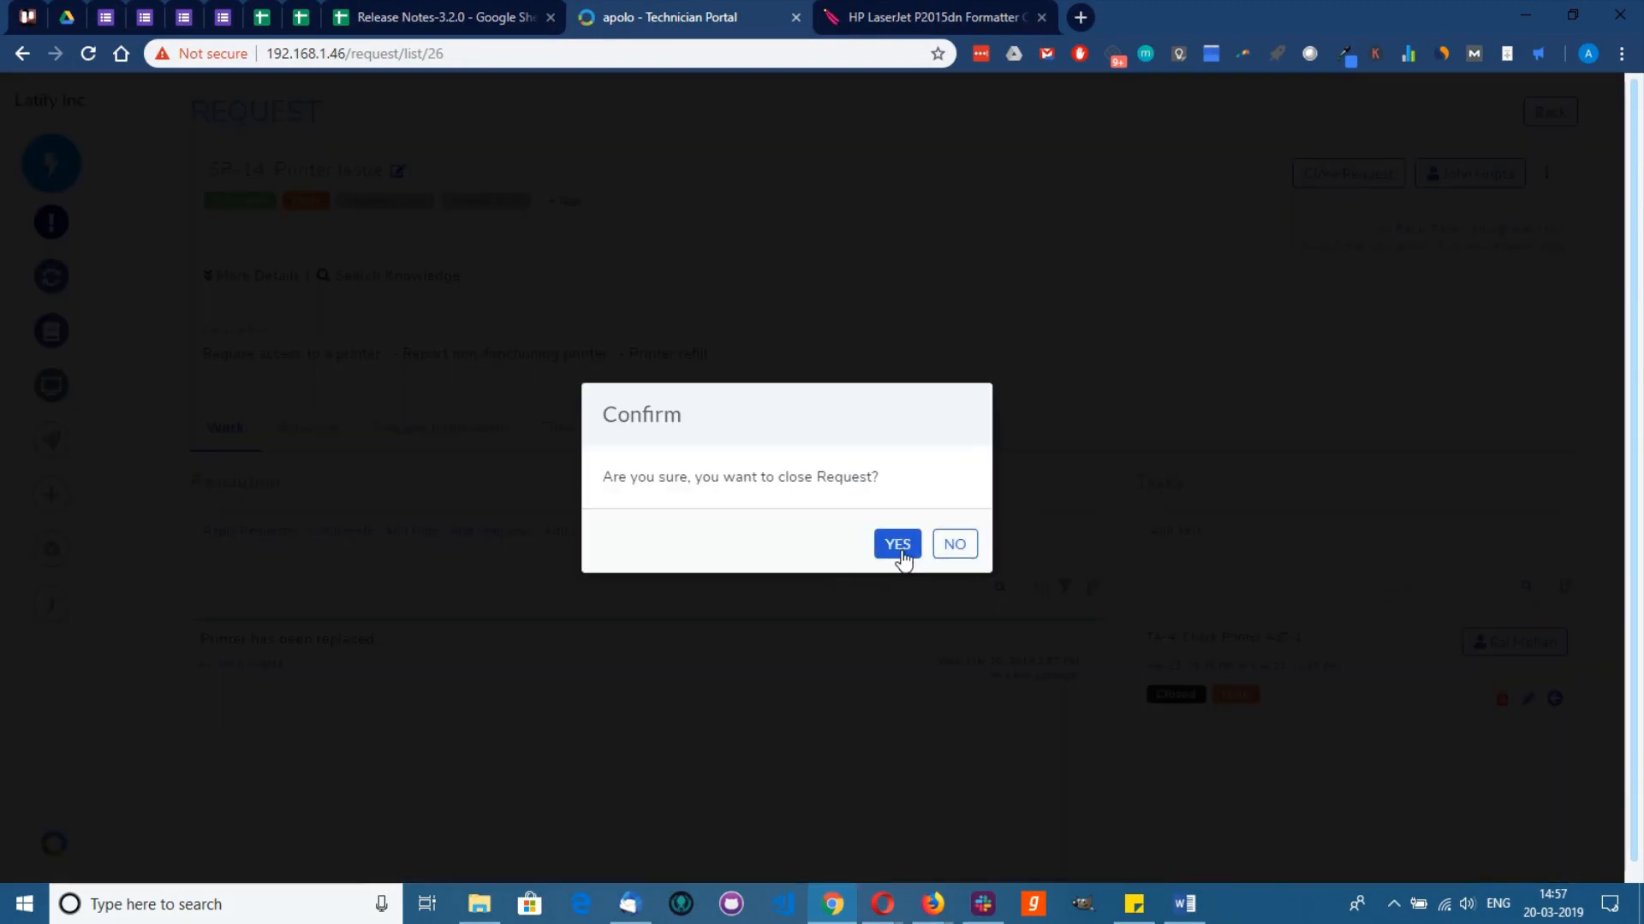
click(899, 548)
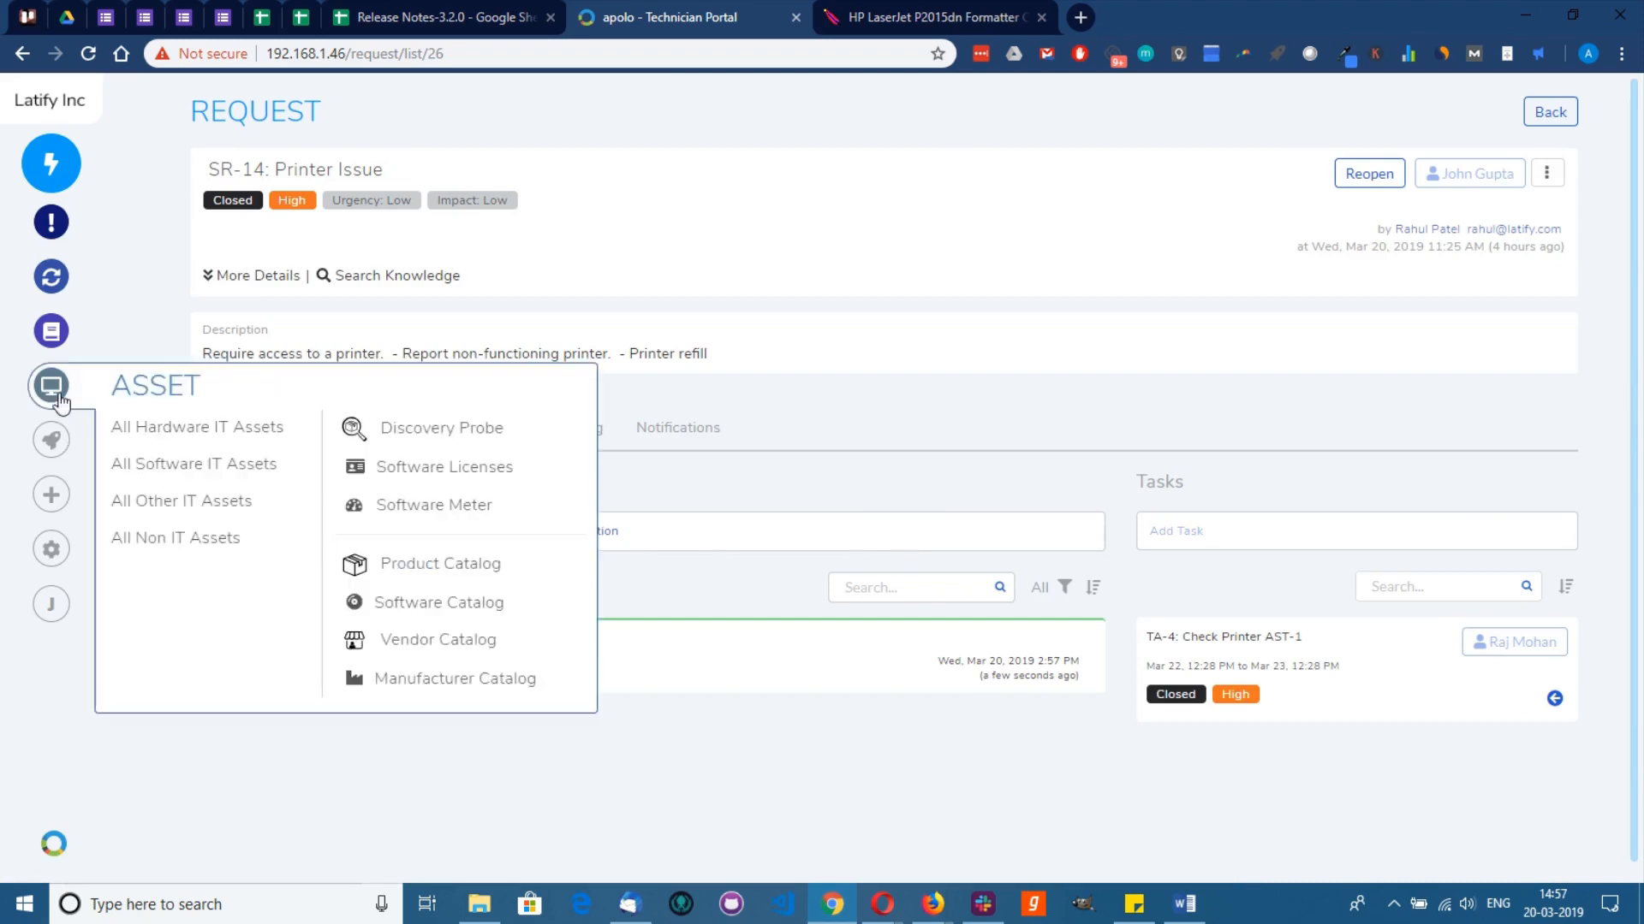
Step: Start a new knowledge article titled 'Baking a HP printer' in the Solution folder
click(53, 330)
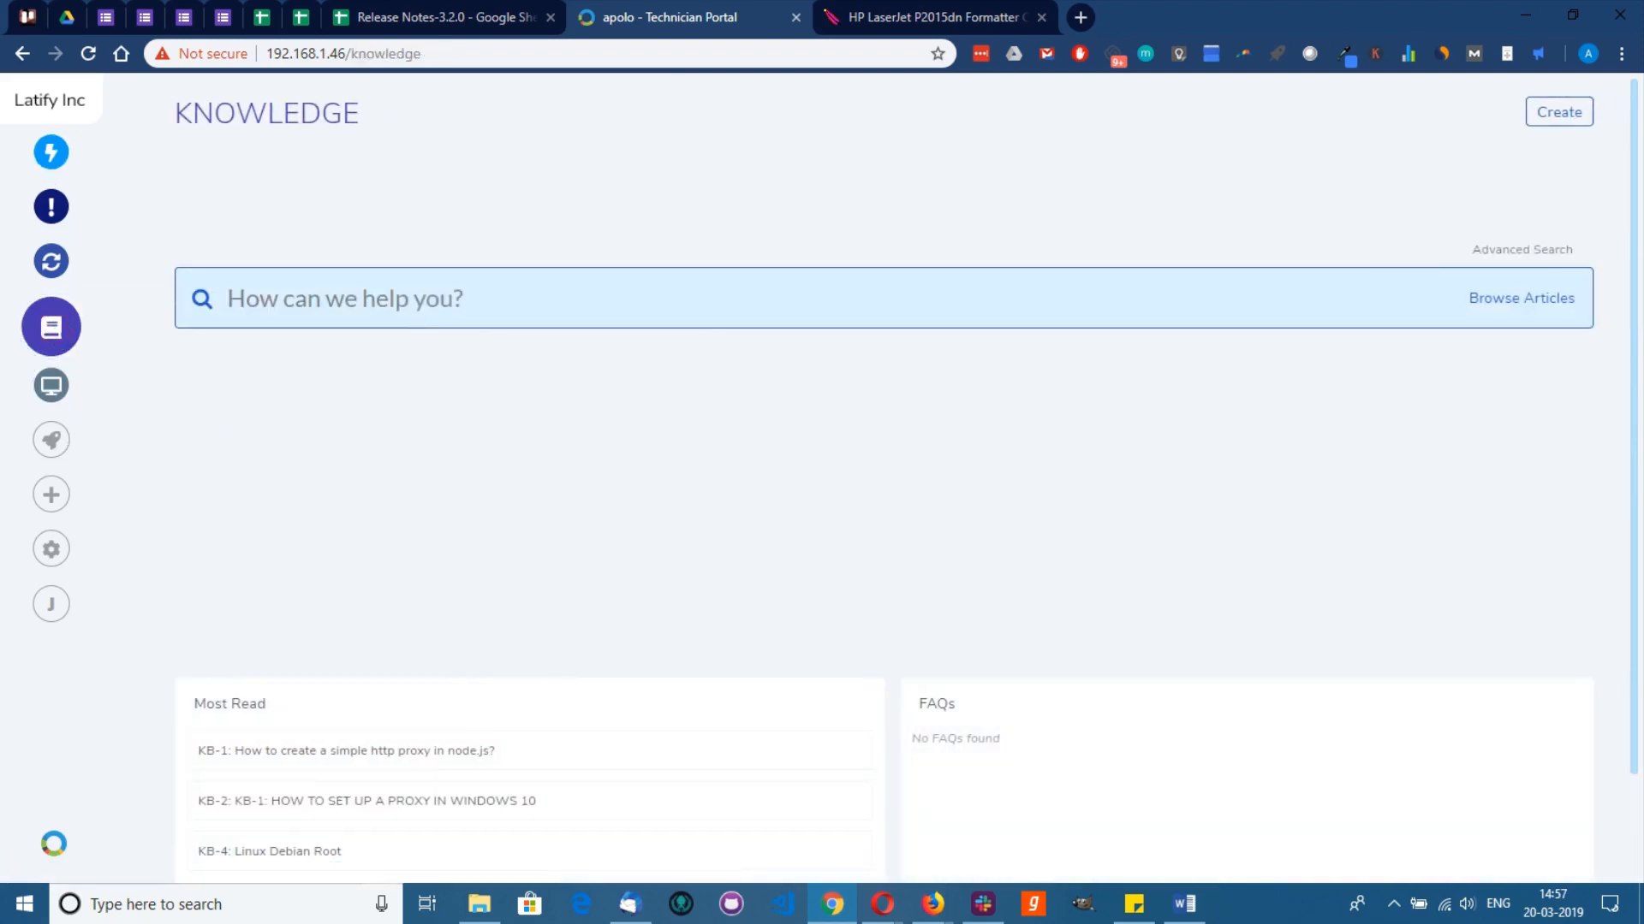
click(1554, 120)
click(1563, 149)
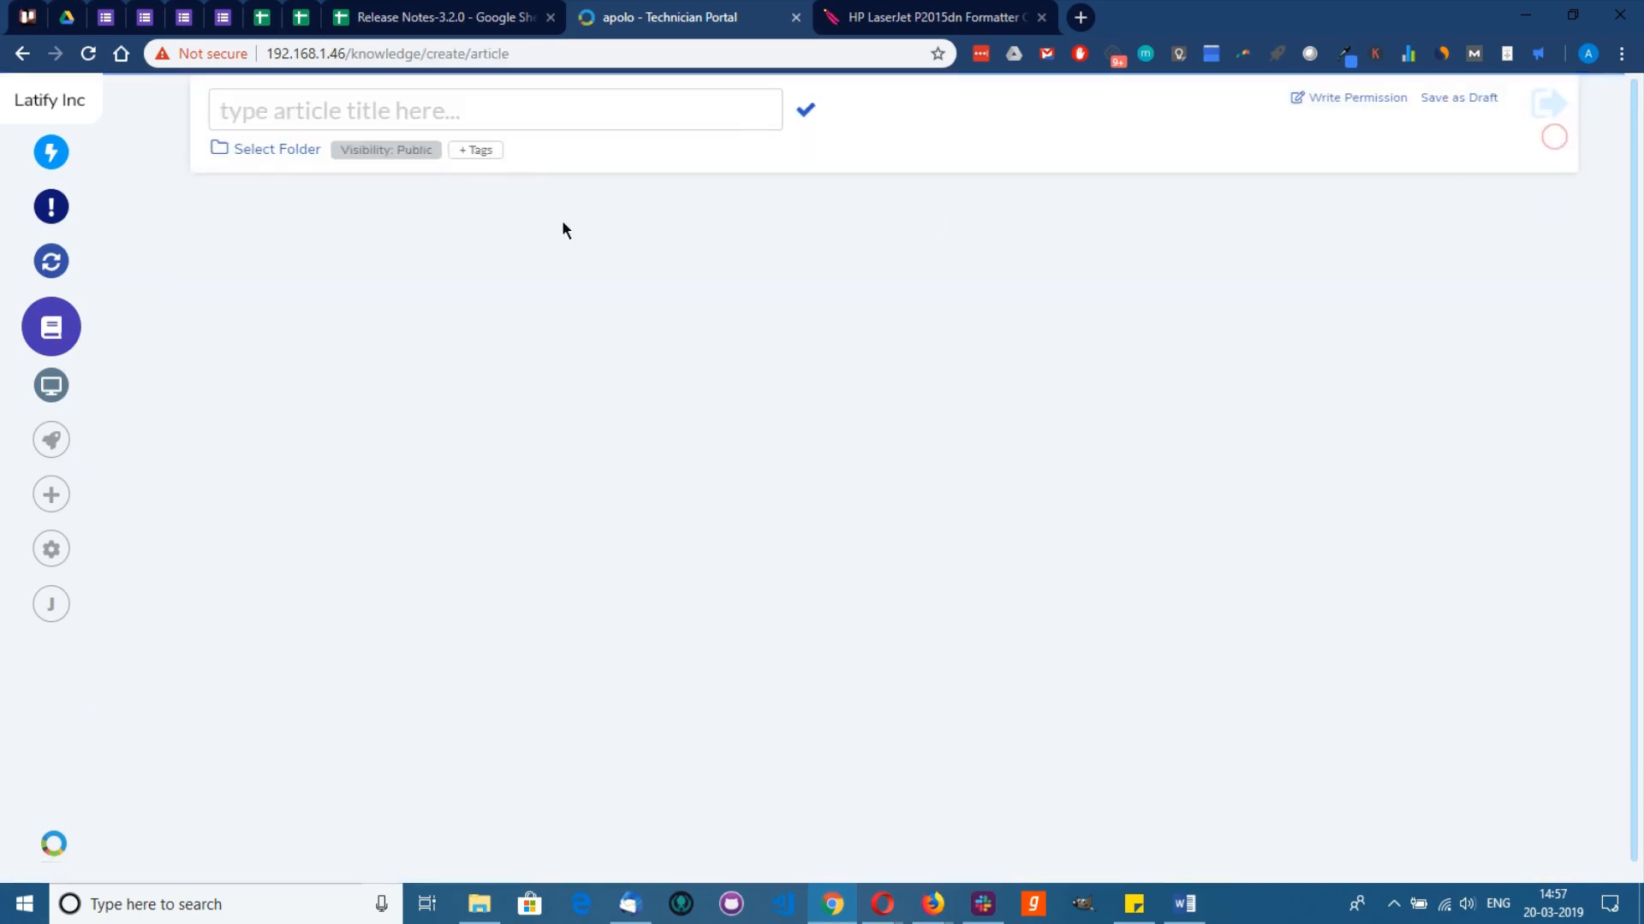
click(279, 113)
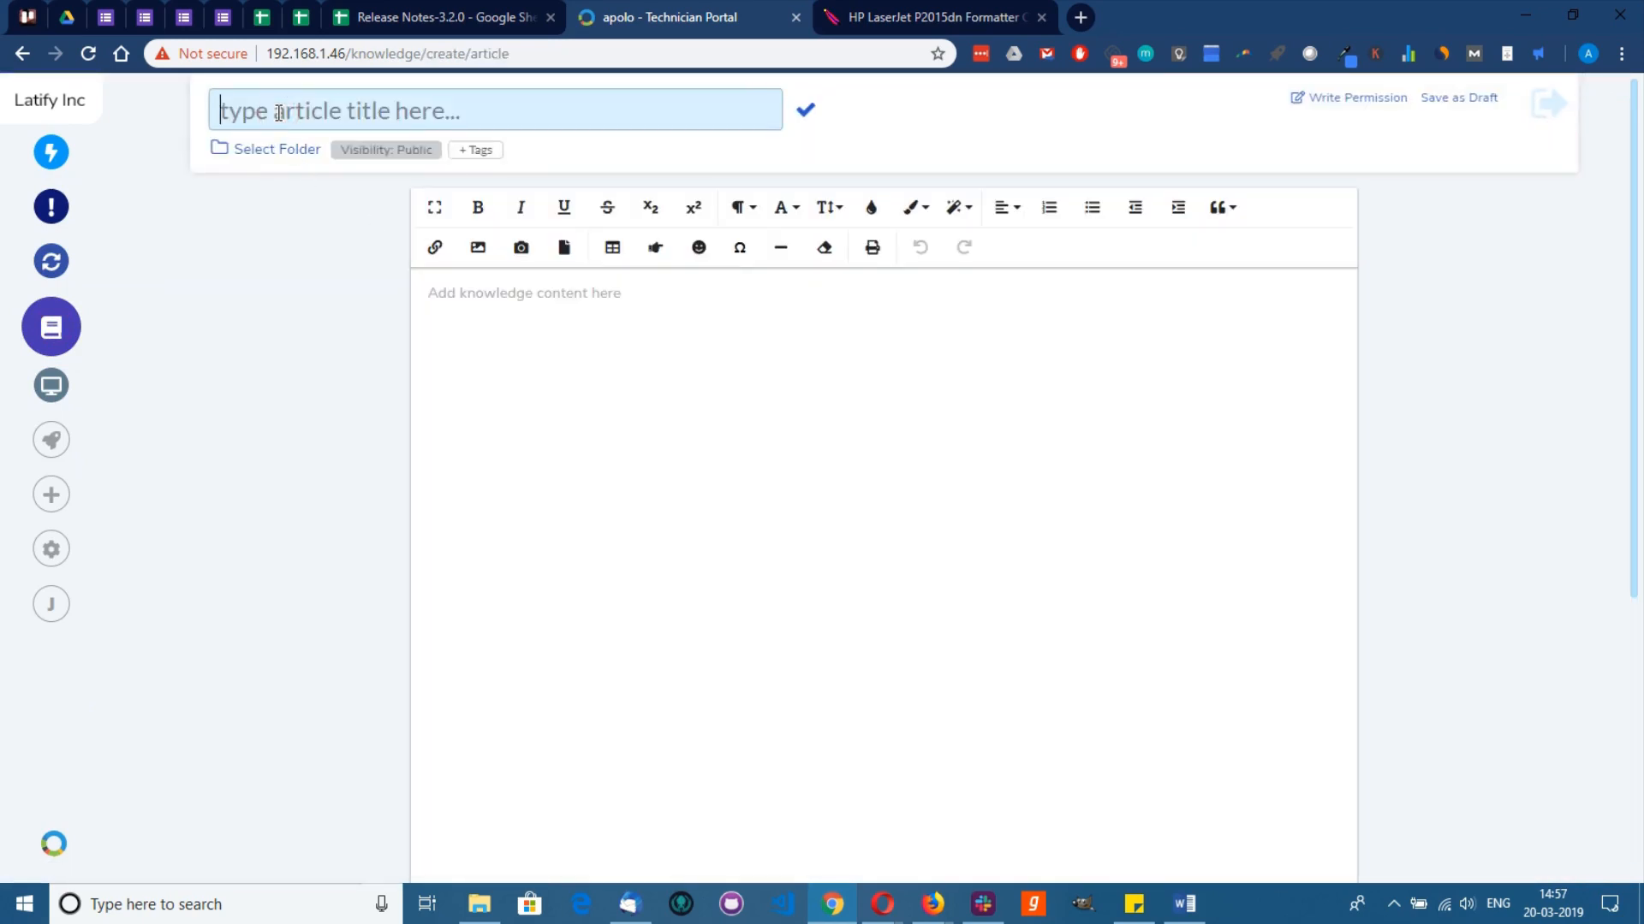
text(Baking a HP printer)
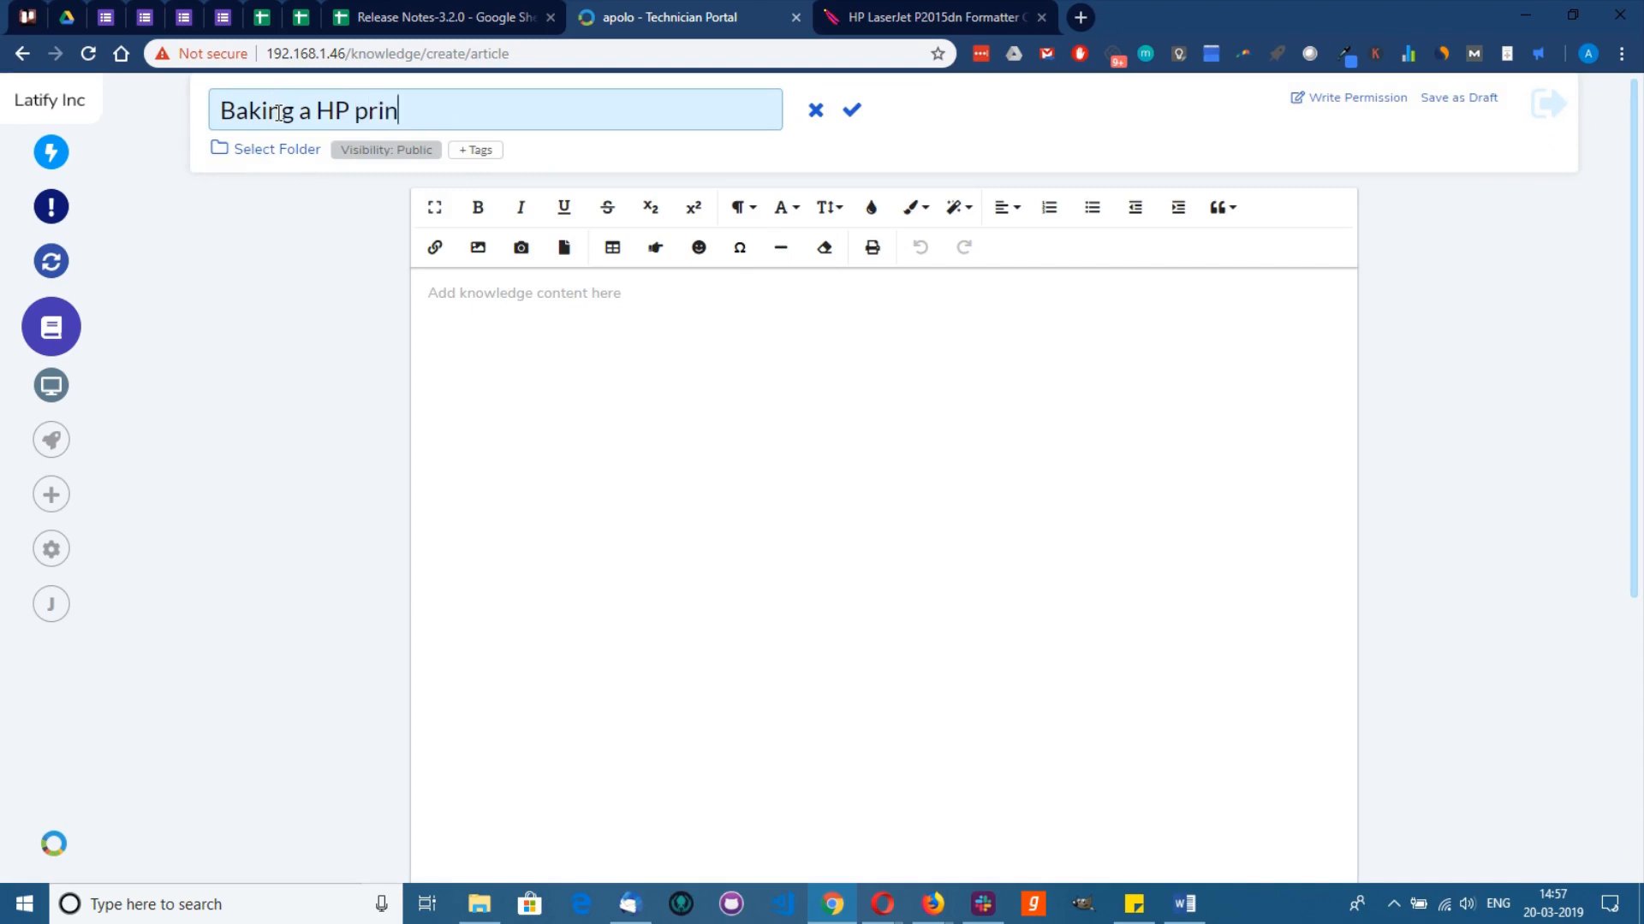
click(288, 152)
click(682, 433)
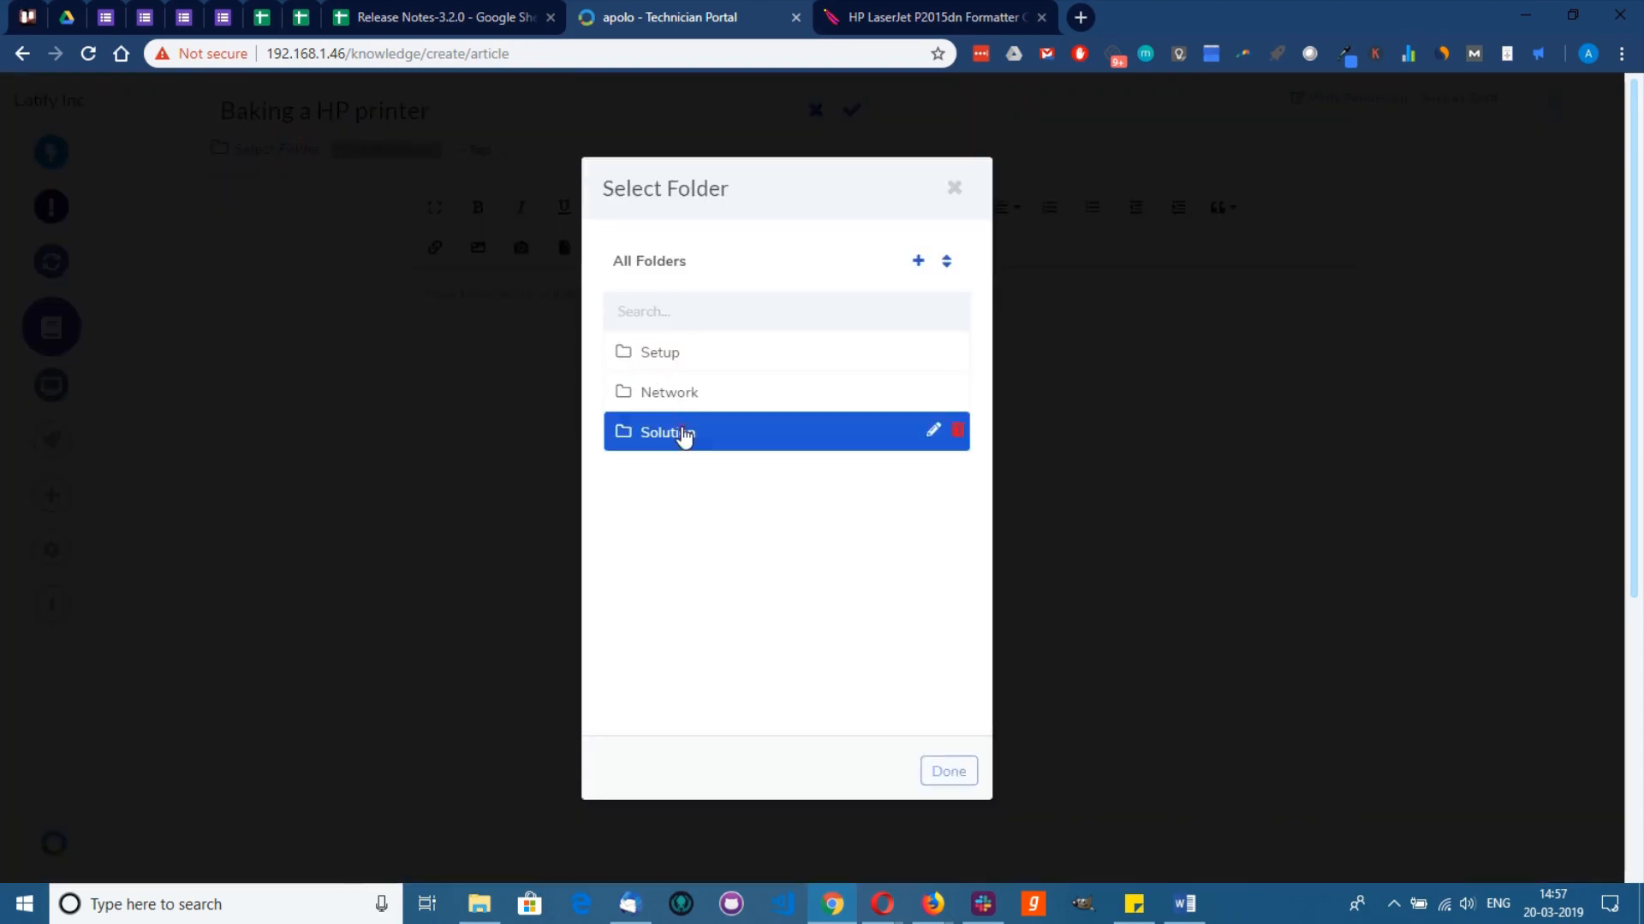
click(947, 772)
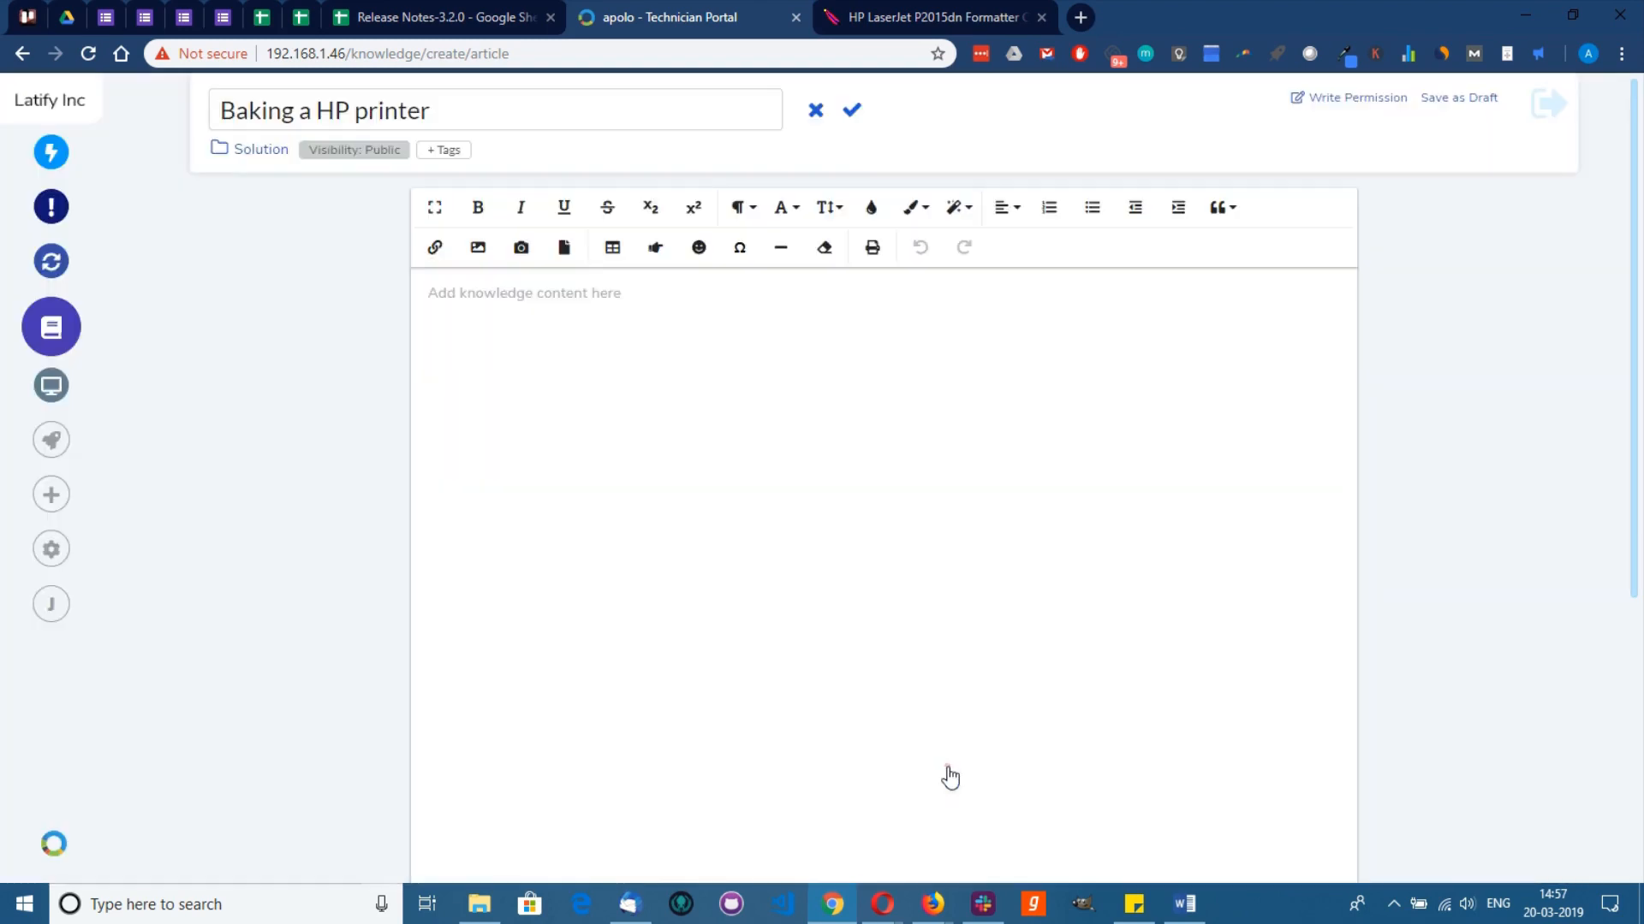
click(852, 110)
Step: Paste the formatter-board baking guide into the article body and save it as a draft
click(789, 352)
text(HP LaserJet P2015 printers often fail due to faults in the formatter circuit board. Your laser printer will have the paper jam light on even if there is no jam, and will sometimes have the toner low light on as well. The link lights on the ethernet jack won't turn on either. I found discussions on how to fix your HP LaserJet P2015dn laser printer and one technique is to bake the formatter cicuit board in the oven for a few minutes. Typical instructions say 350 degrees Fahrenheit for 8 minutes but I used about 400 degrees Fahrenheit for 4 minutes. This will melt and reflow the solder and often works. NOTE: as with any information on the Internet, follow this procedure at your own risk. It may ruin your circuit board so consider it a method of last resort and do not proceed unless you can afford to have it fail. But with that said, it worked for me and my printer is back in action after a few minutes of work. Used formatter boards can be also be found for sale inexpensively on AliExpress about $22 including shipping to the US as of December 2017. Check the part number for your board which is printed on the white label with a barcode. My board is part number Q7805-6002.)
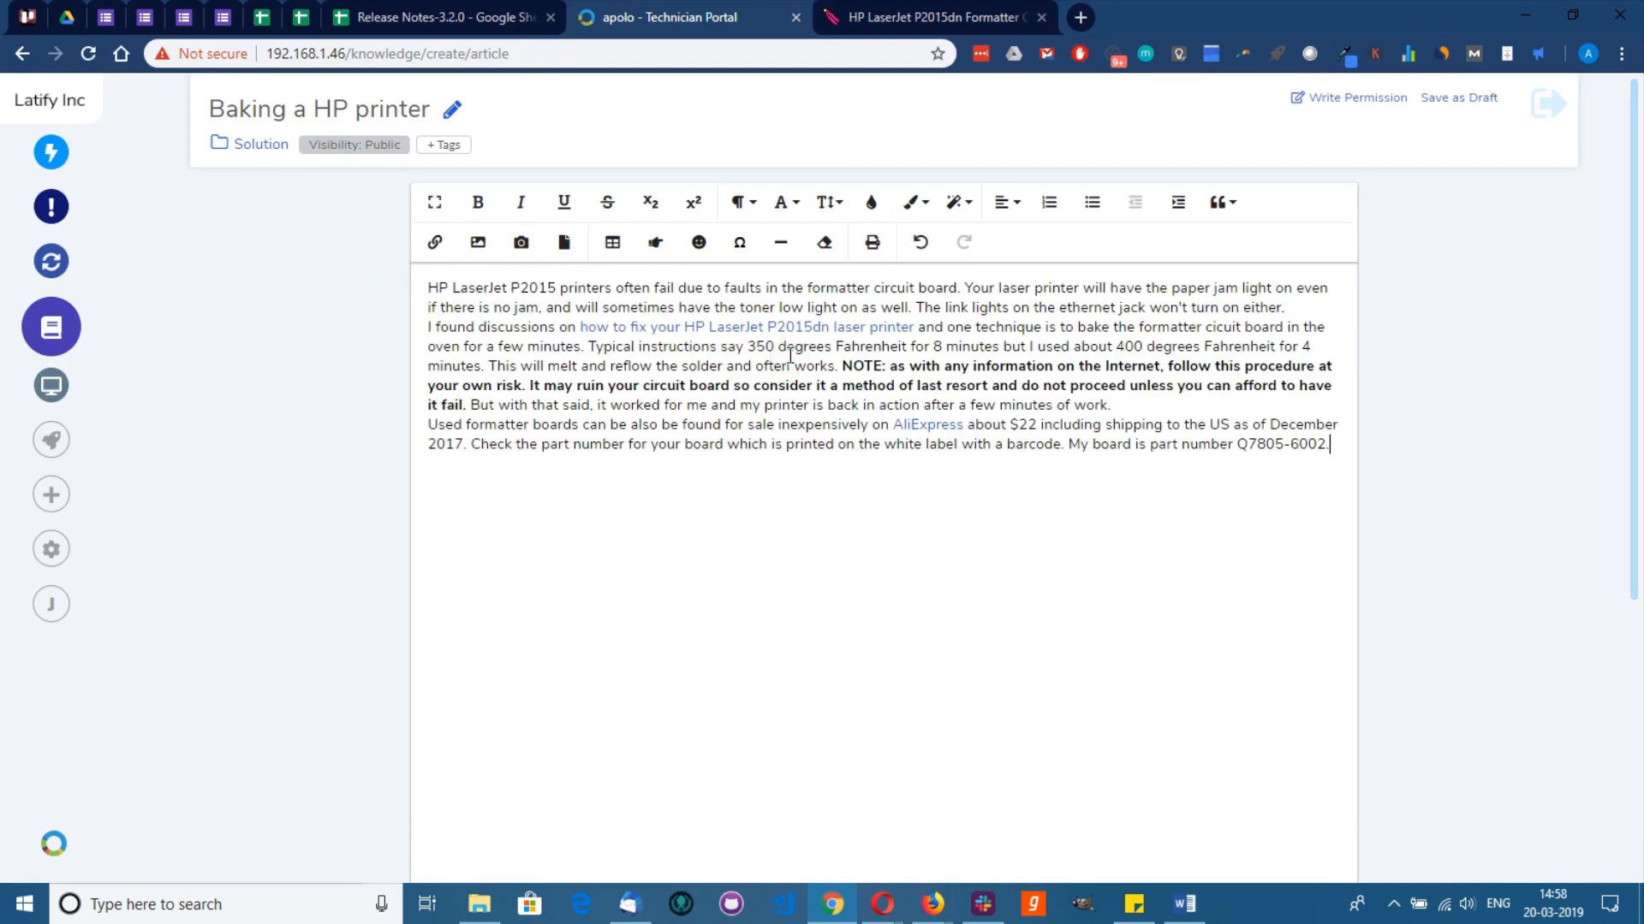
click(1451, 100)
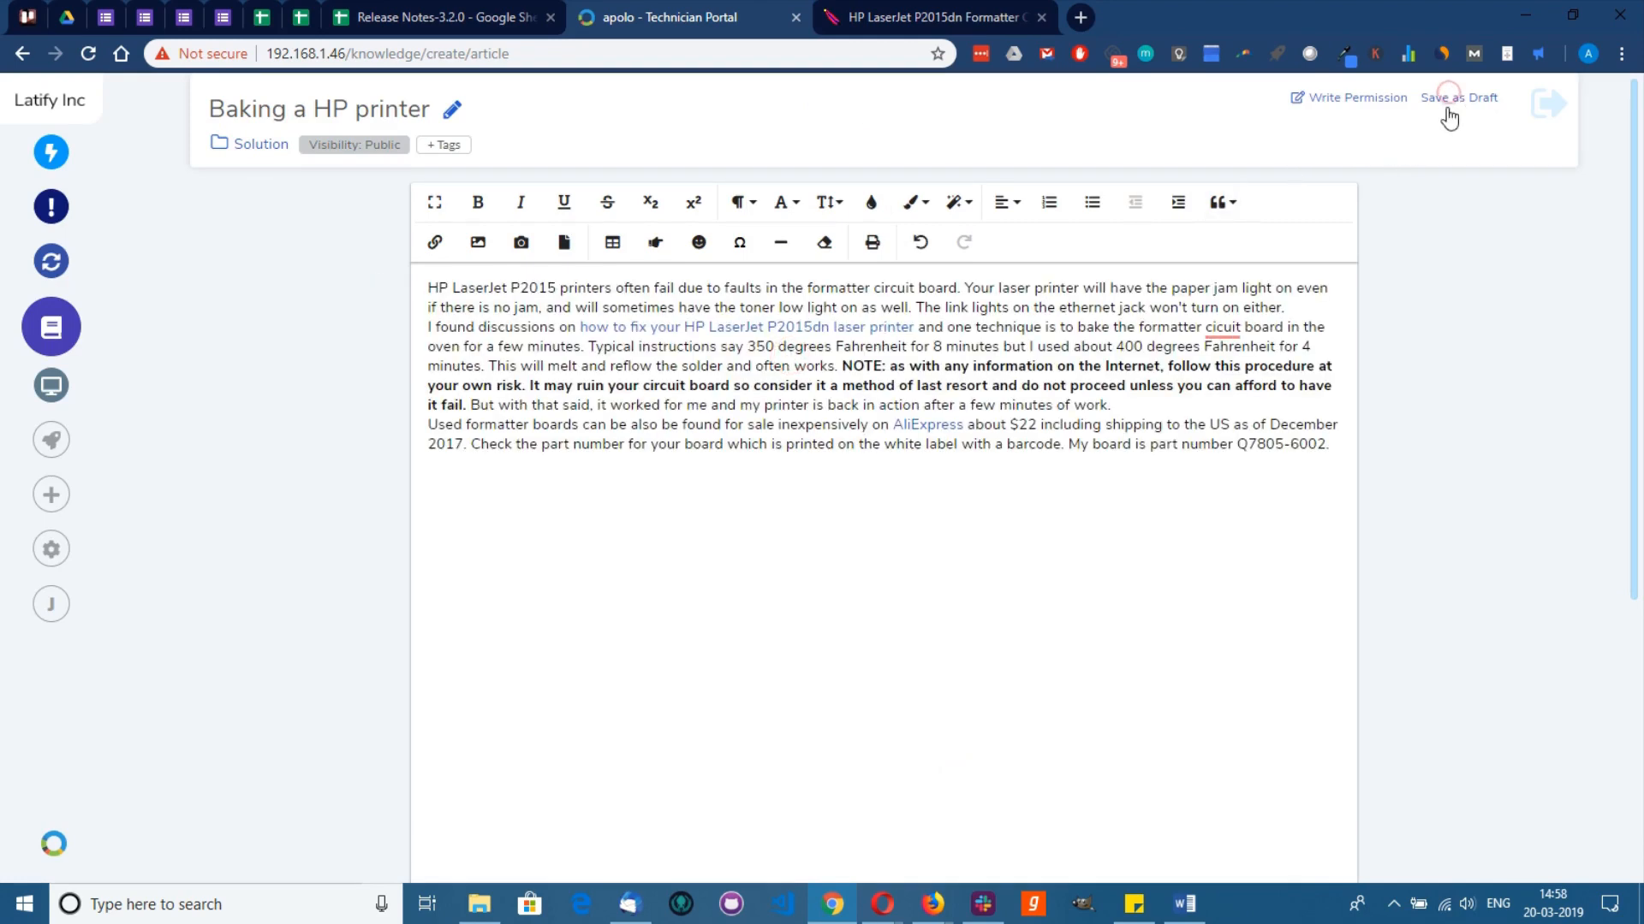